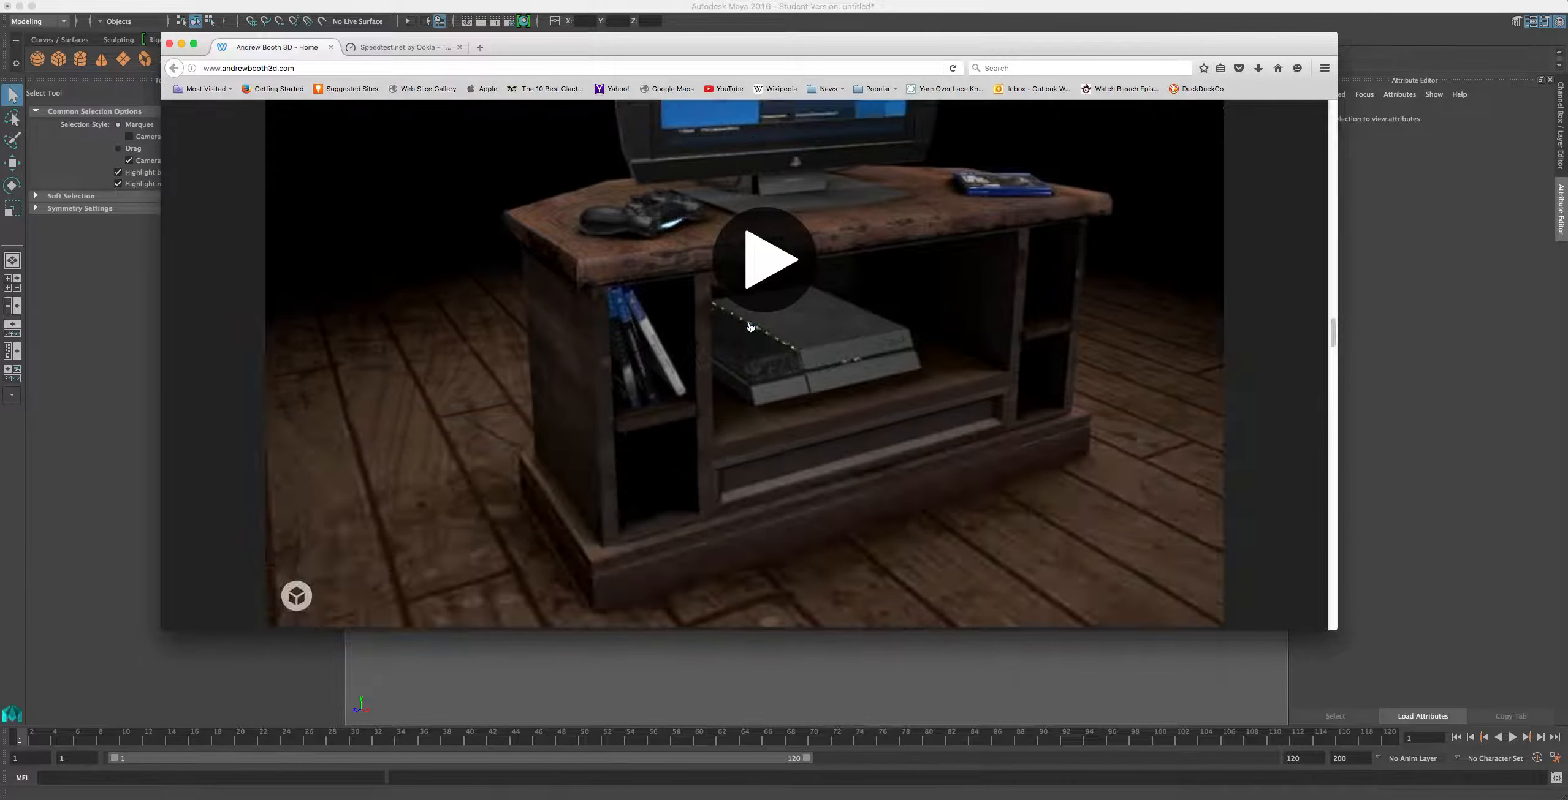
Look over the models on the portfolio website, and close the browser window to return to Maya
scroll(408, 234, up, 1)
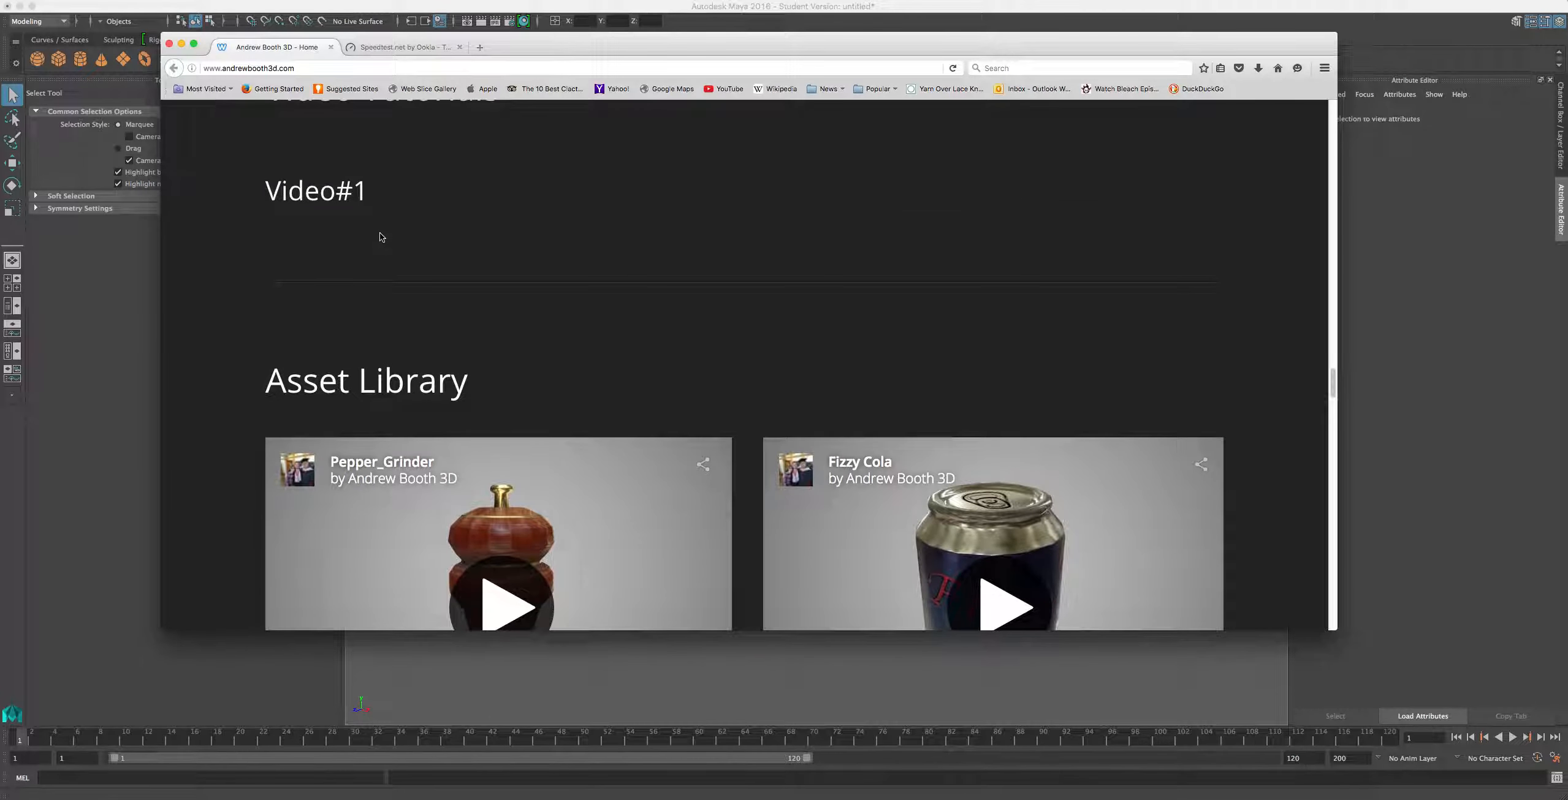
scroll(341, 332, up, 10)
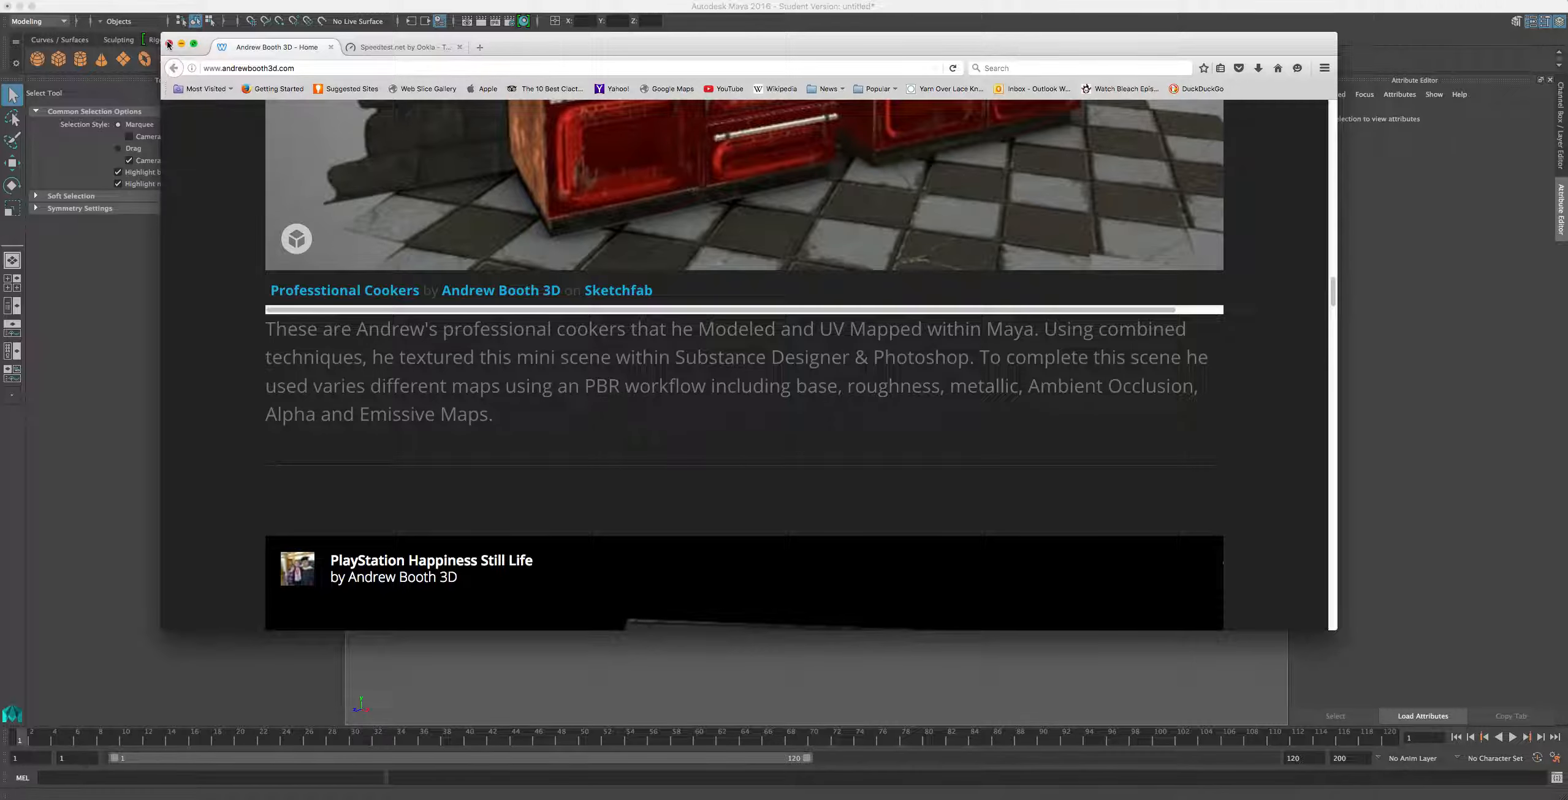
click(171, 46)
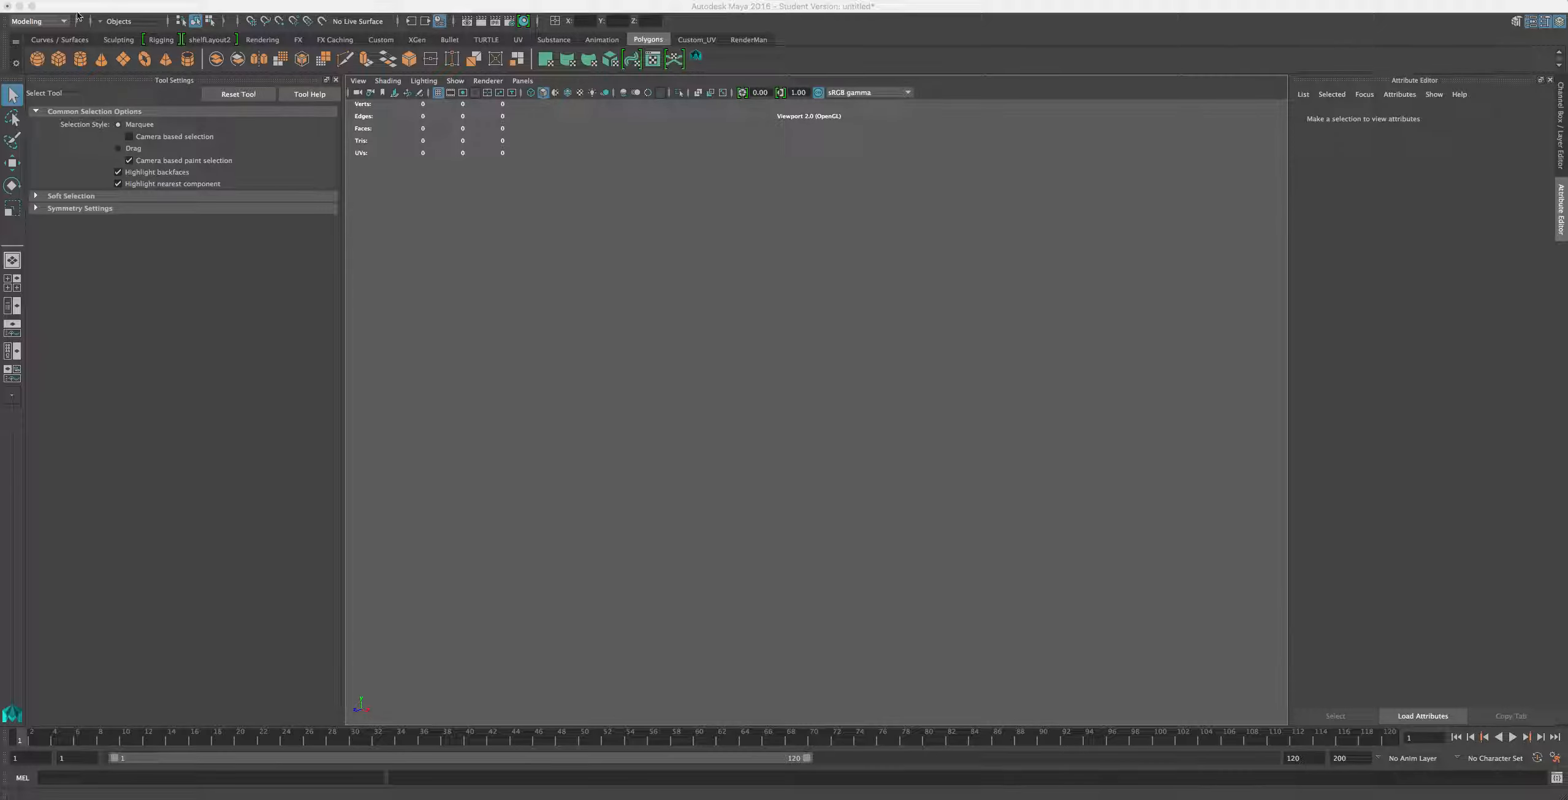
Create a polygon cube and frame it so its front face can be worked on
click(239, 280)
click(125, 0)
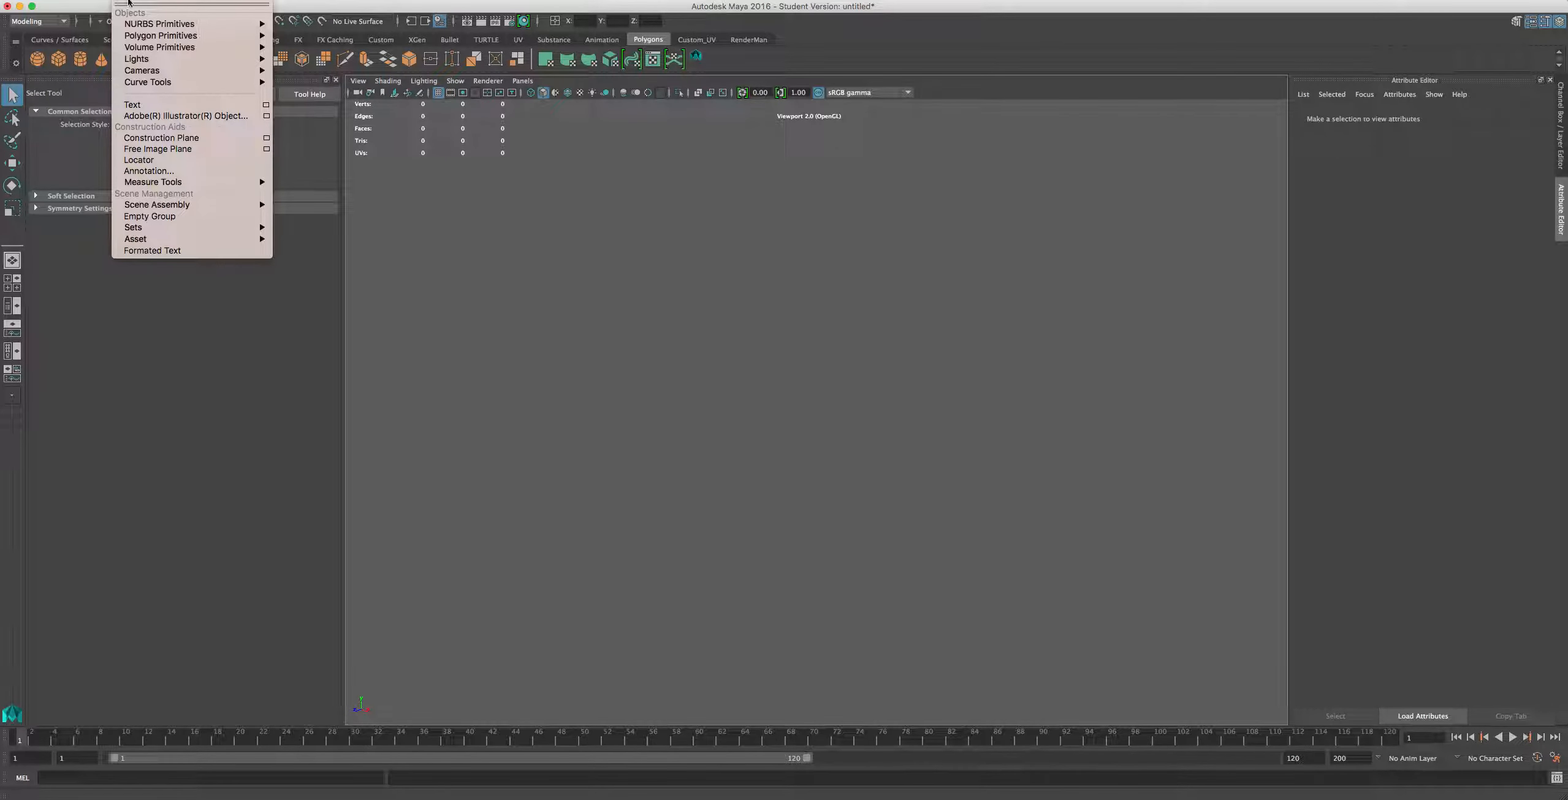
mouse_move(202, 35)
click(152, 250)
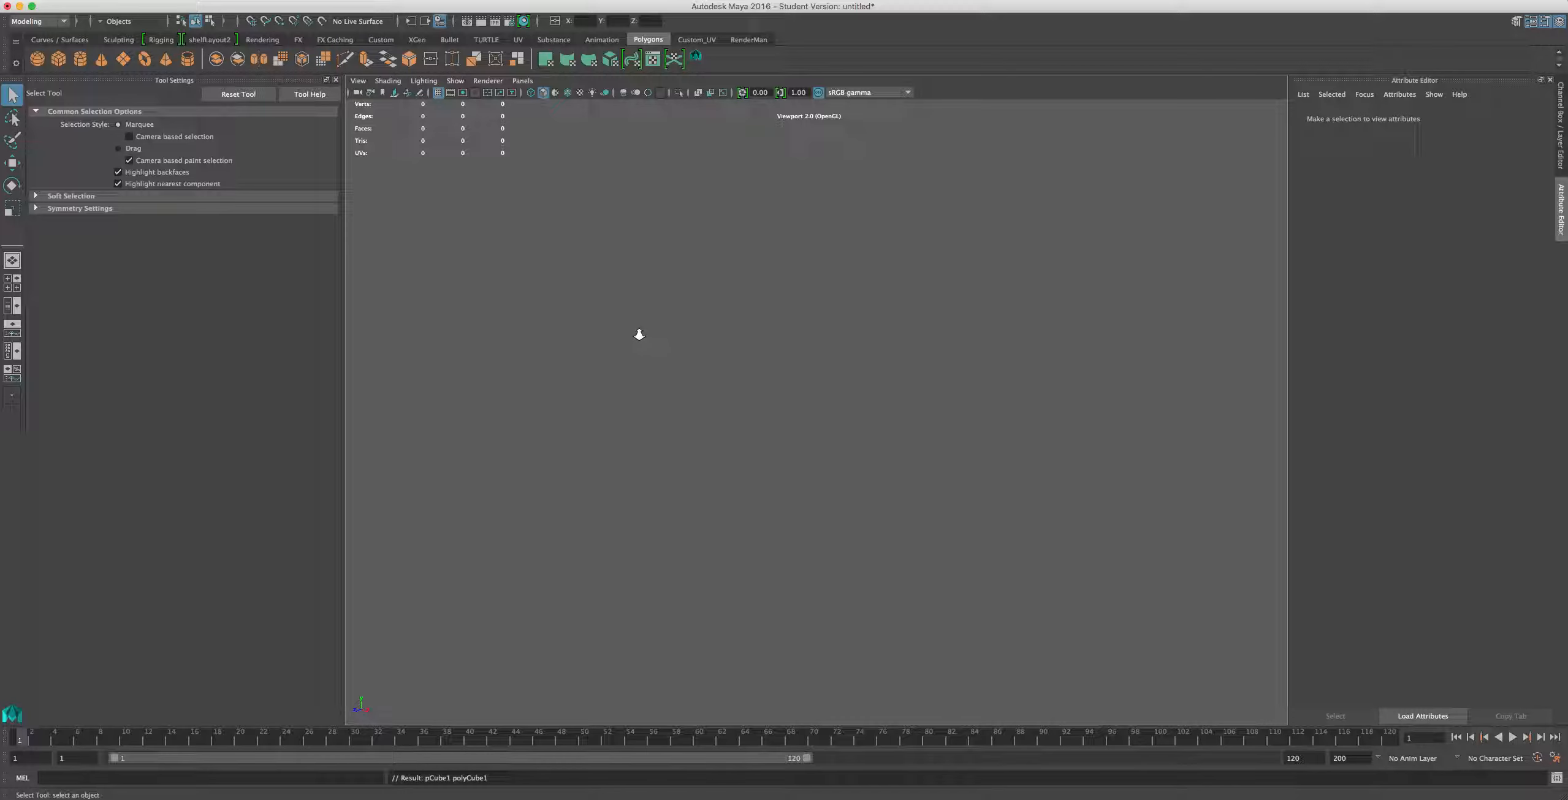
key(f)
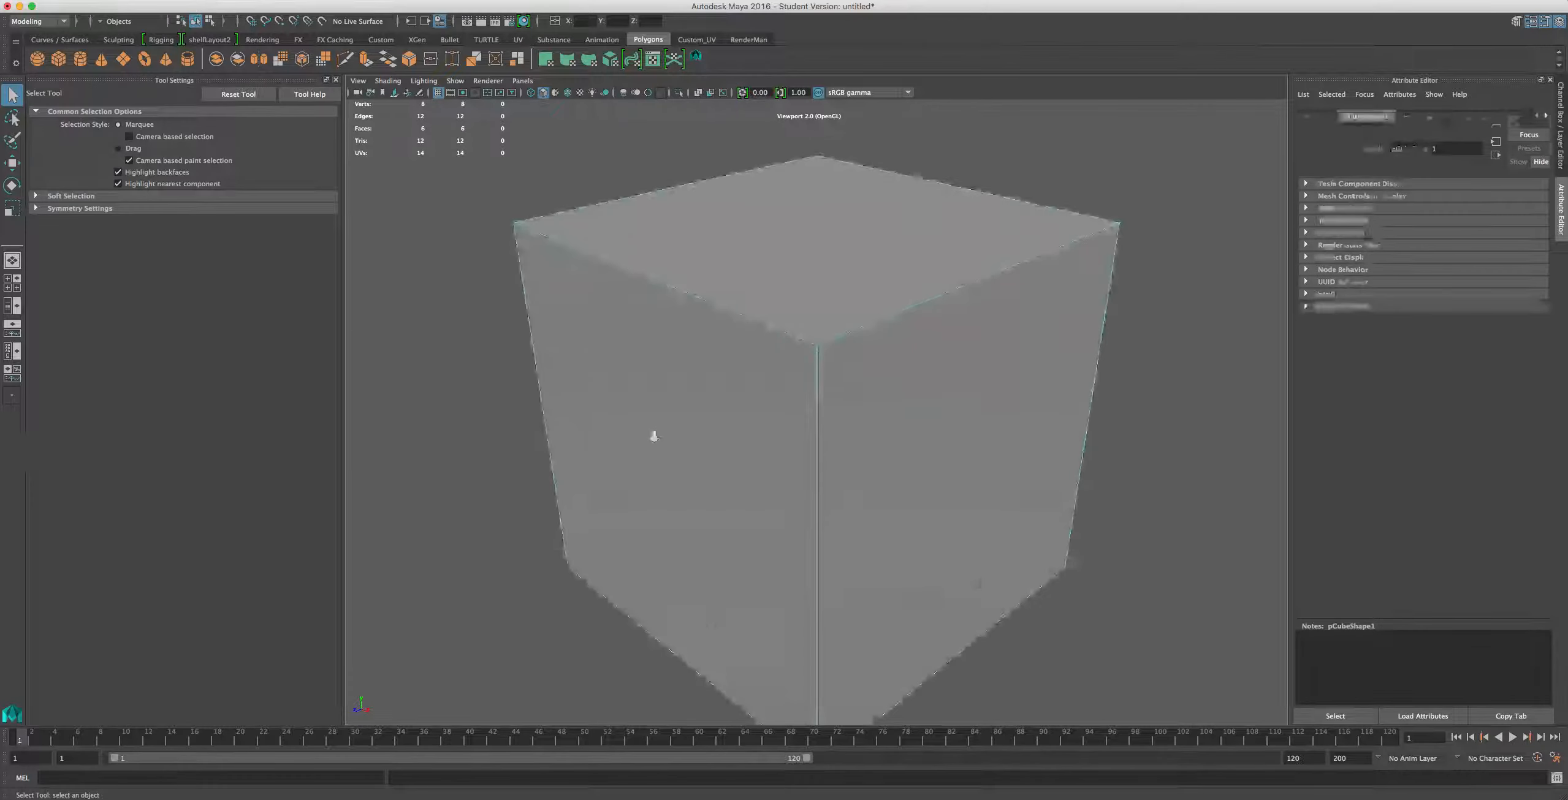
scroll(653, 441, up, 10)
scroll(651, 444, down, 10)
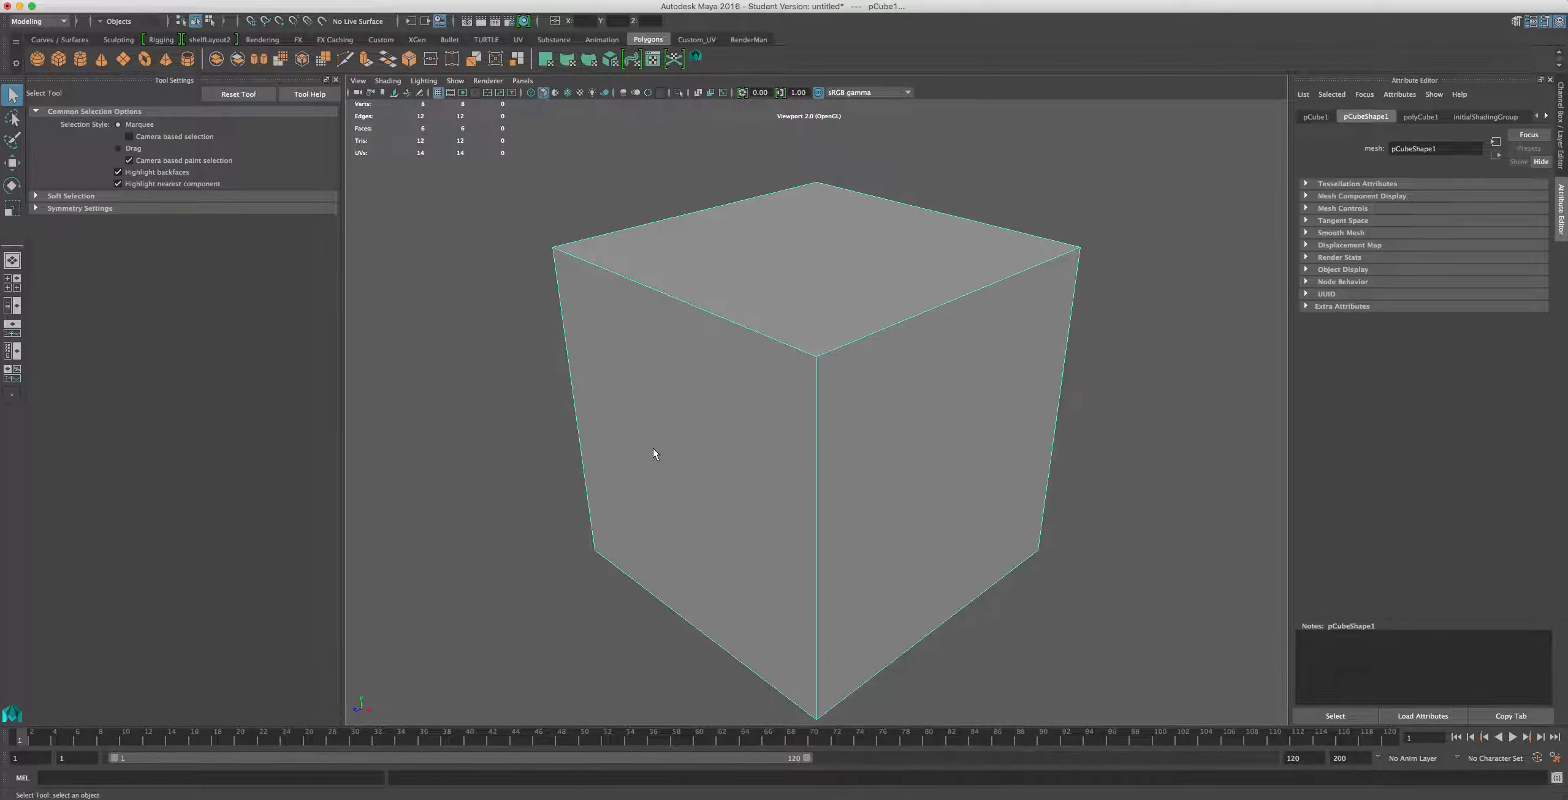
scroll(650, 454, down, 3)
alt+drag(648, 455, 717, 469)
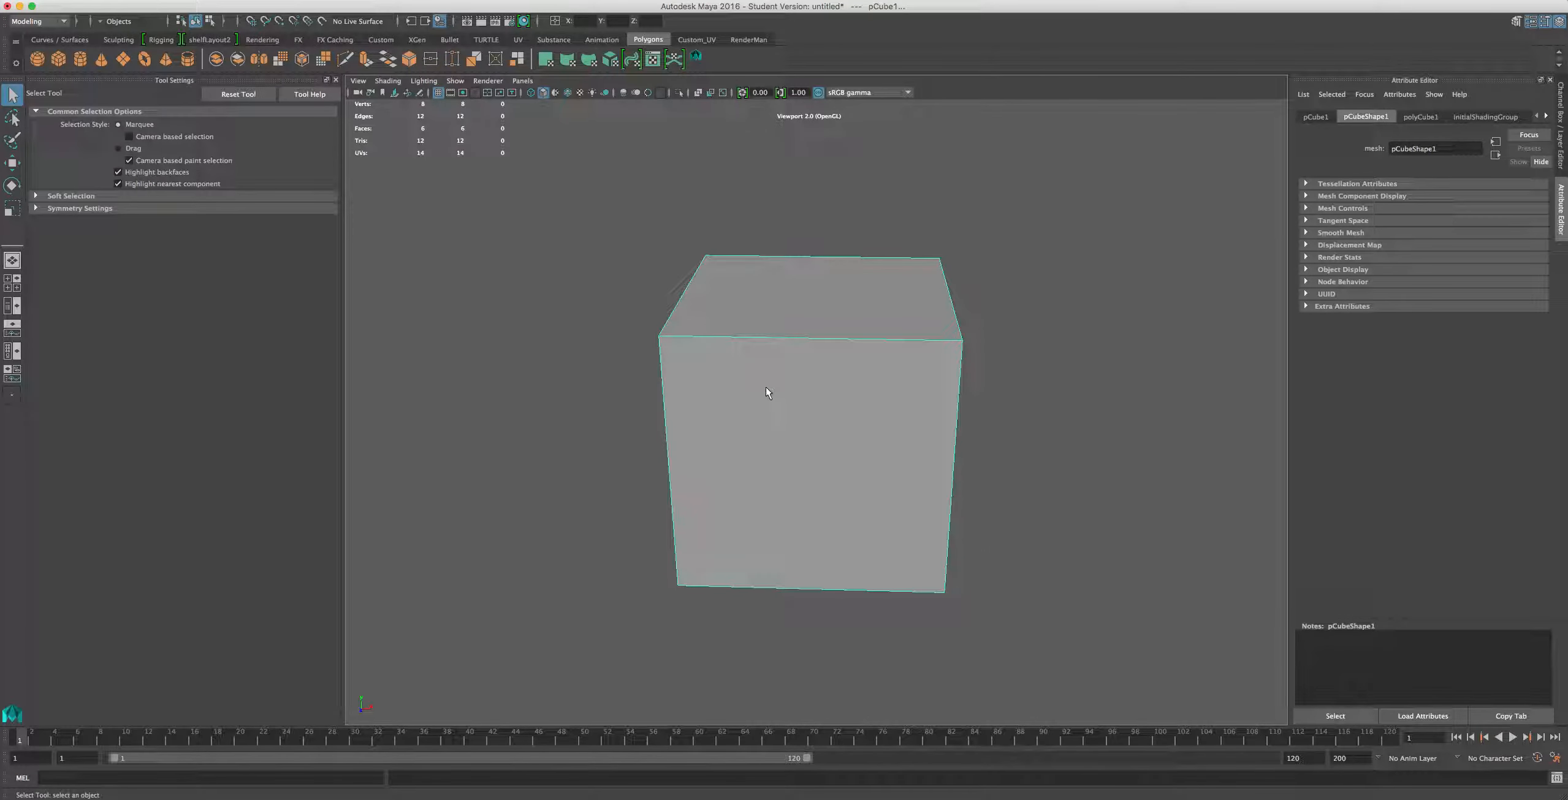
Set the cube's width subdivisions to 2 so it is split down the middle
click(1420, 117)
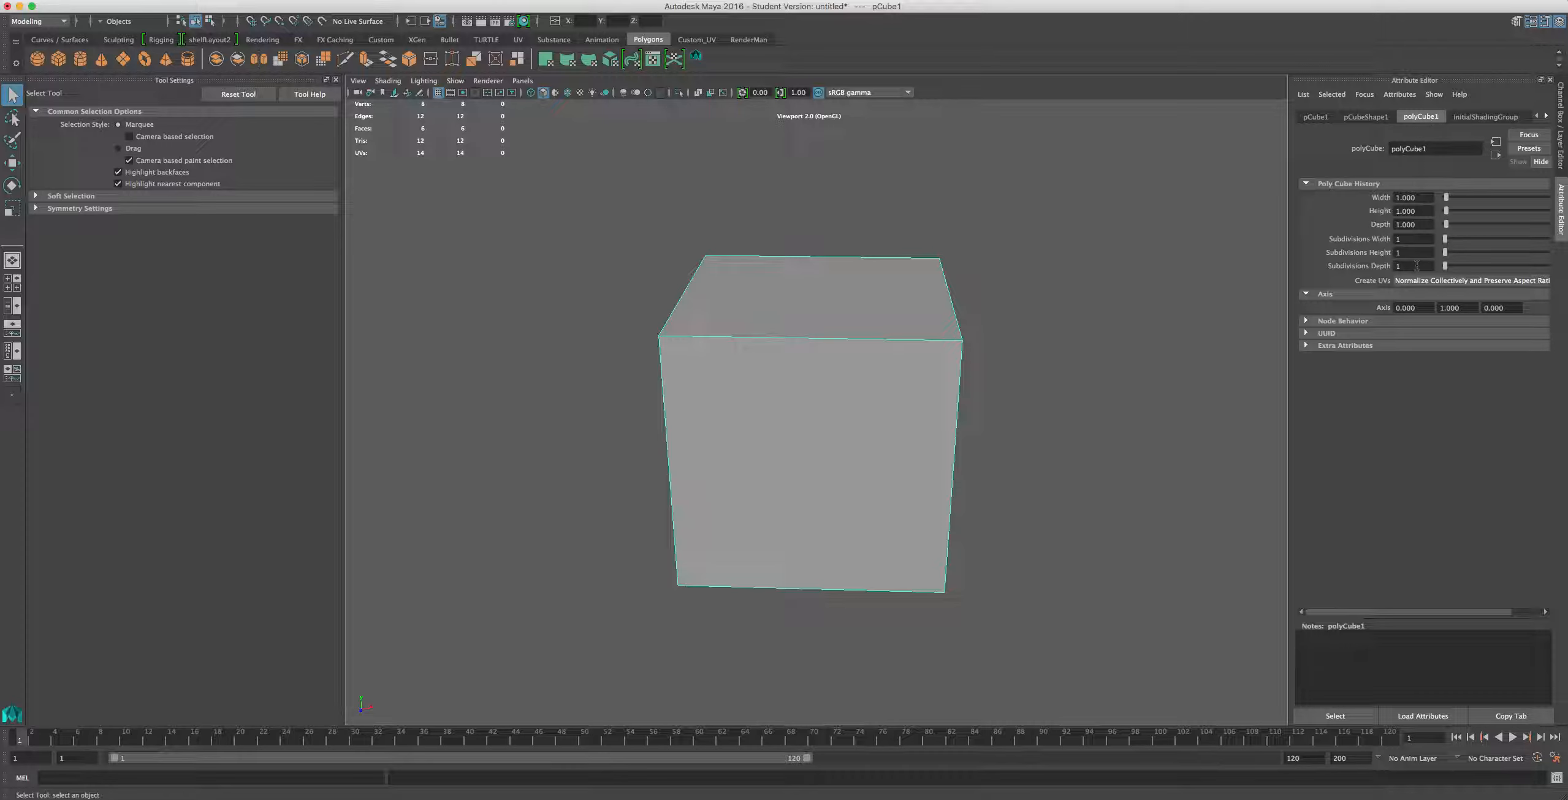
double_click(1408, 239)
text(2)
key(Return)
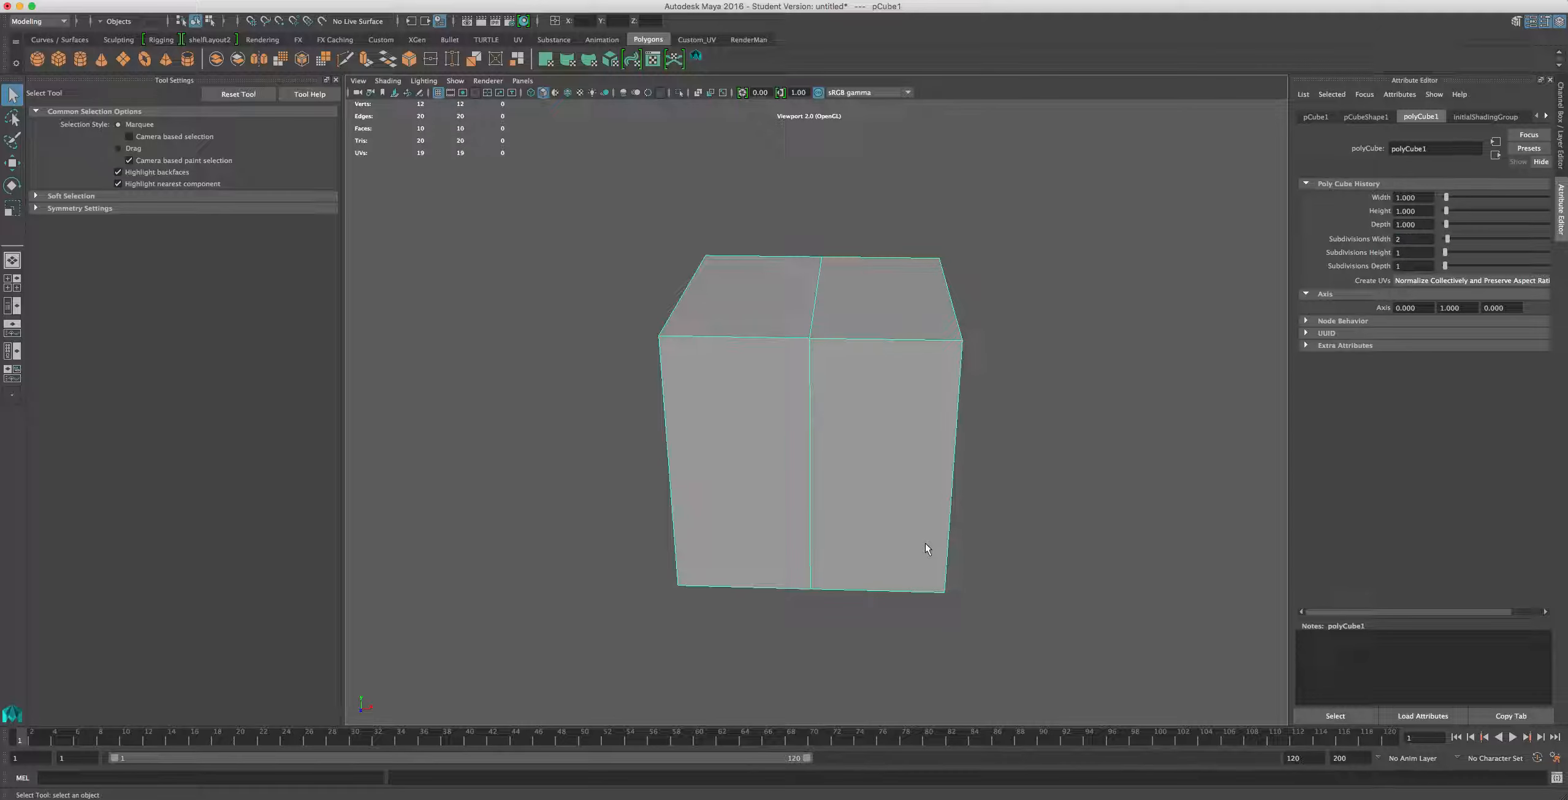
Delete all faces on the positive X half of the cube, including its front, top, side, back and underside faces
right_drag(925, 543, 1011, 432)
drag(1053, 204, 863, 682)
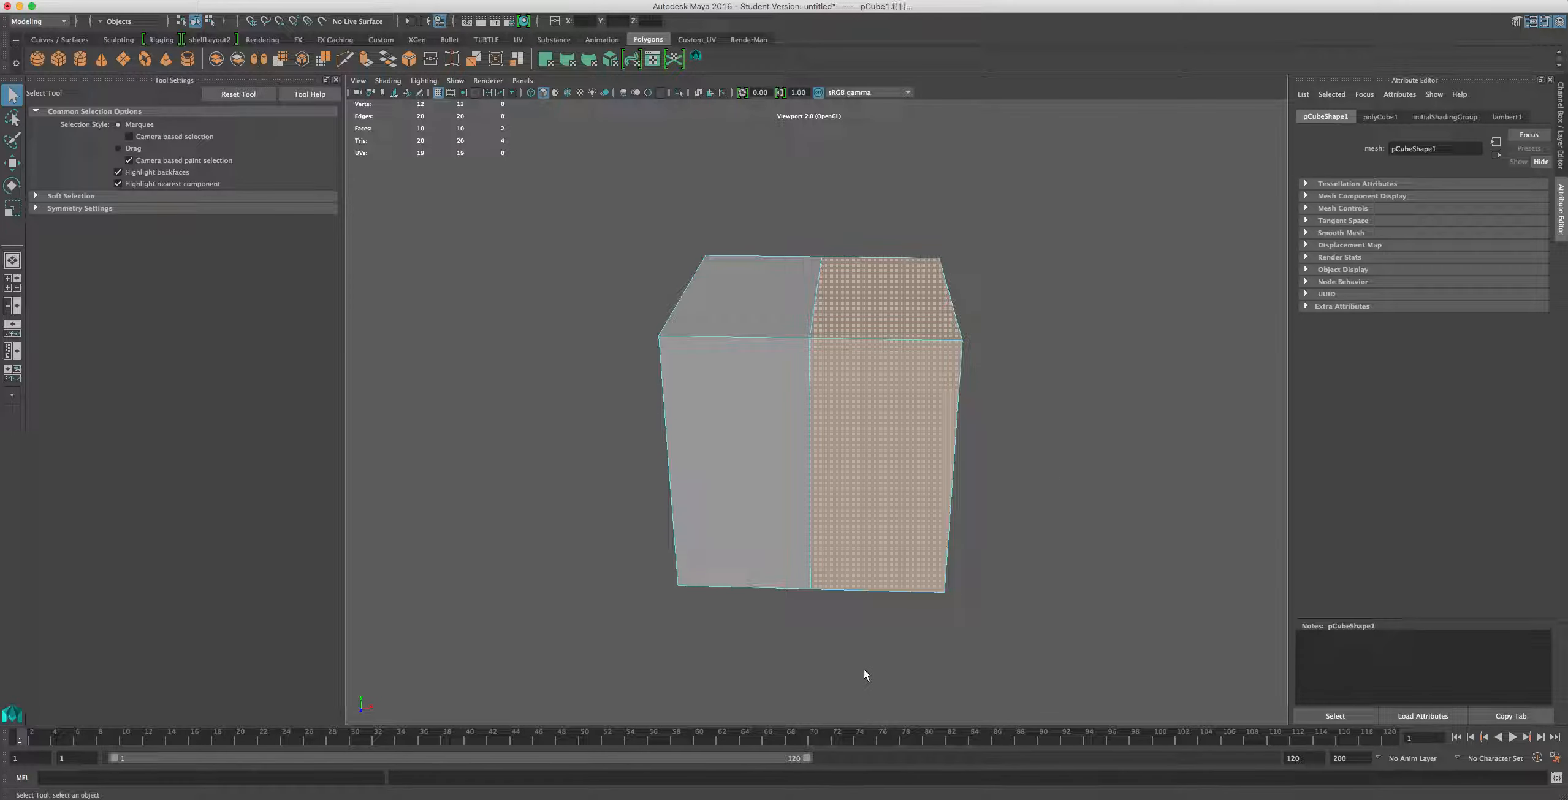
key(Delete)
alt+drag(890, 513, 788, 404)
click(944, 521)
key(Delete)
click(785, 431)
key(Delete)
click(814, 380)
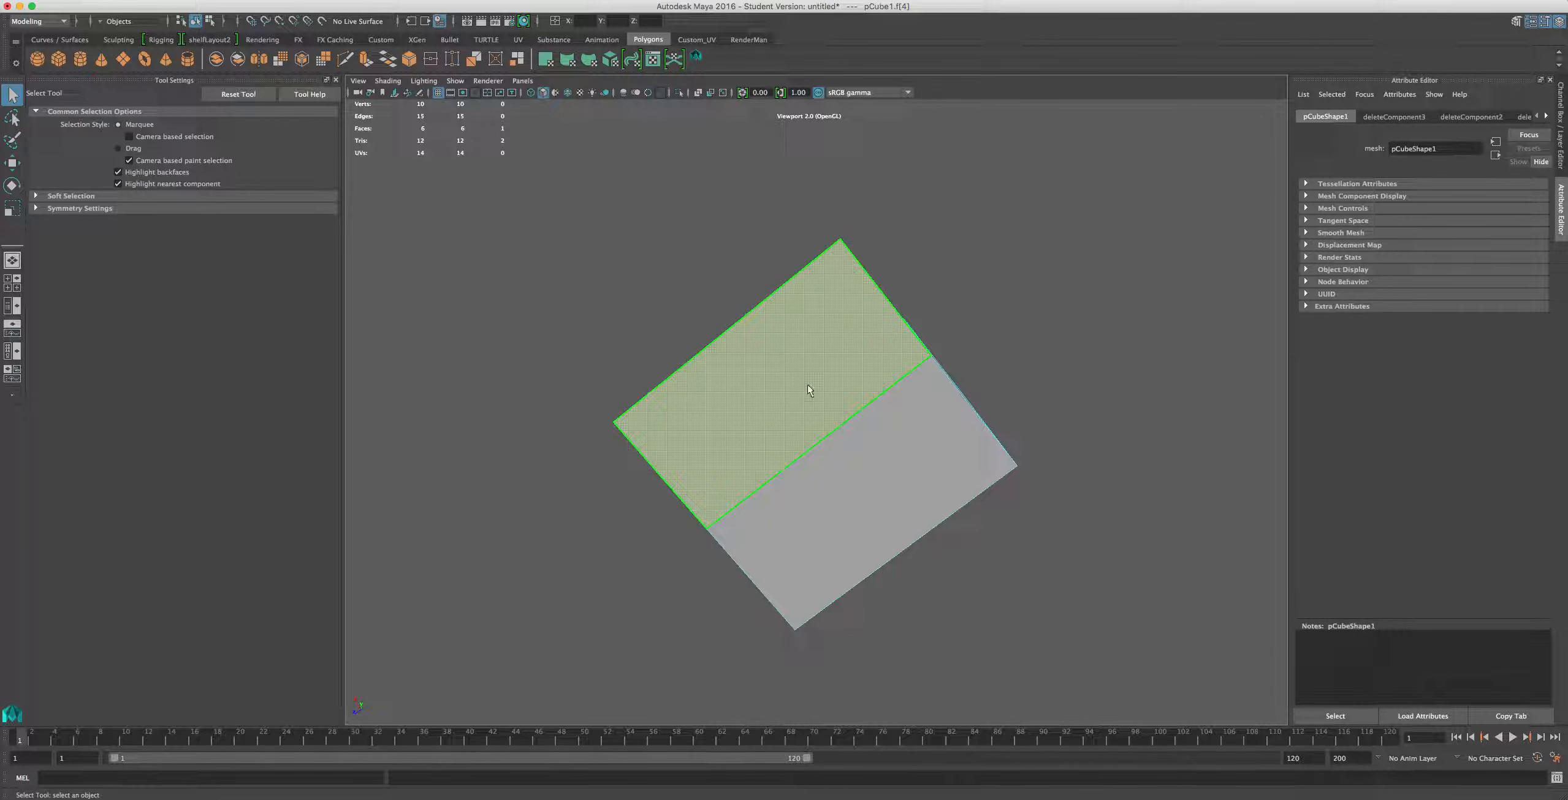
key(Delete)
Select the remaining half cube as an object and choose Instance as the geometry type in the Duplicate Special options
alt+drag(667, 423, 913, 511)
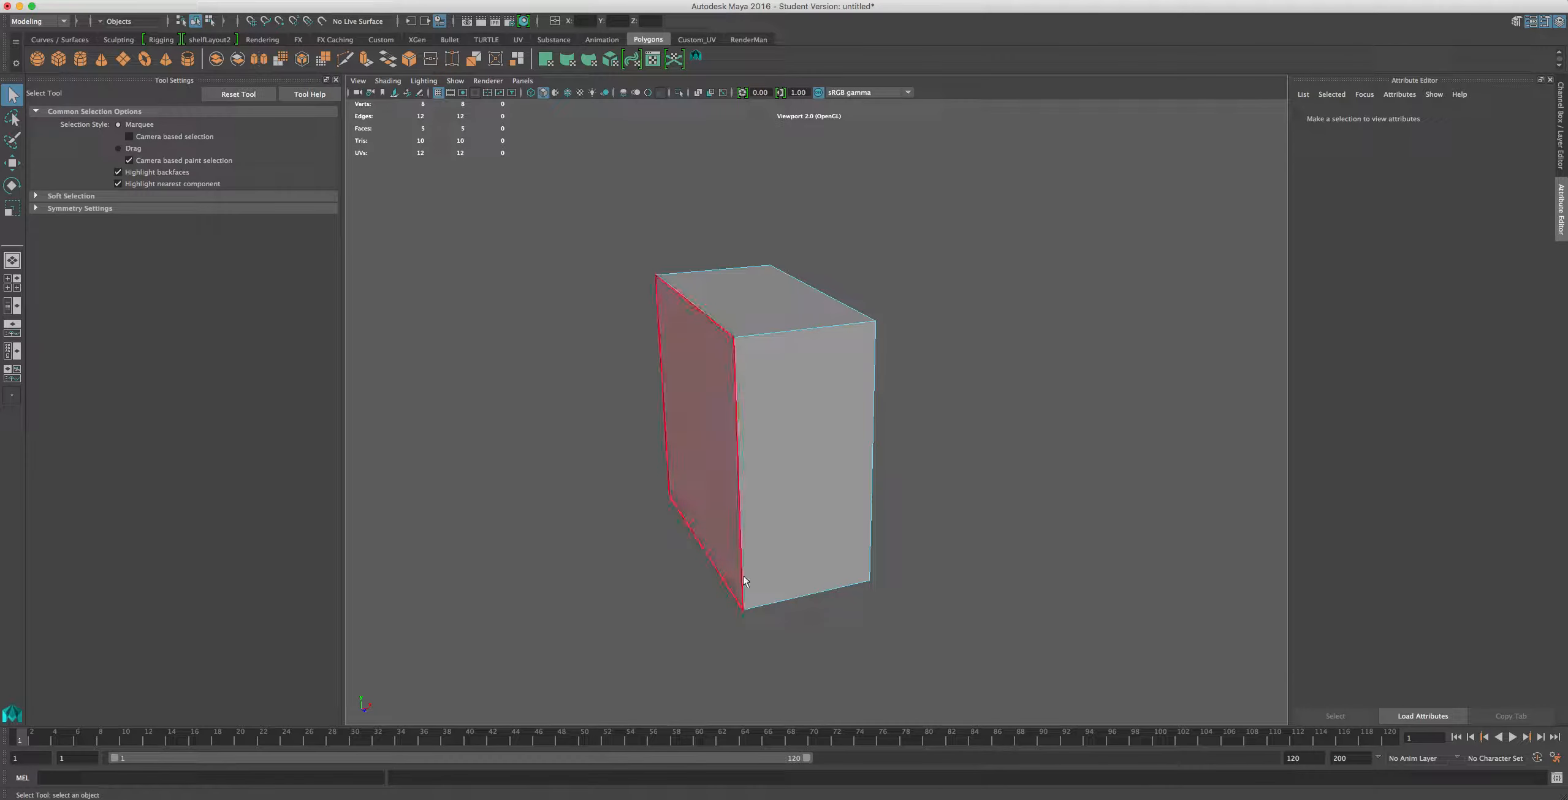
right_drag(812, 468, 851, 443)
click(843, 438)
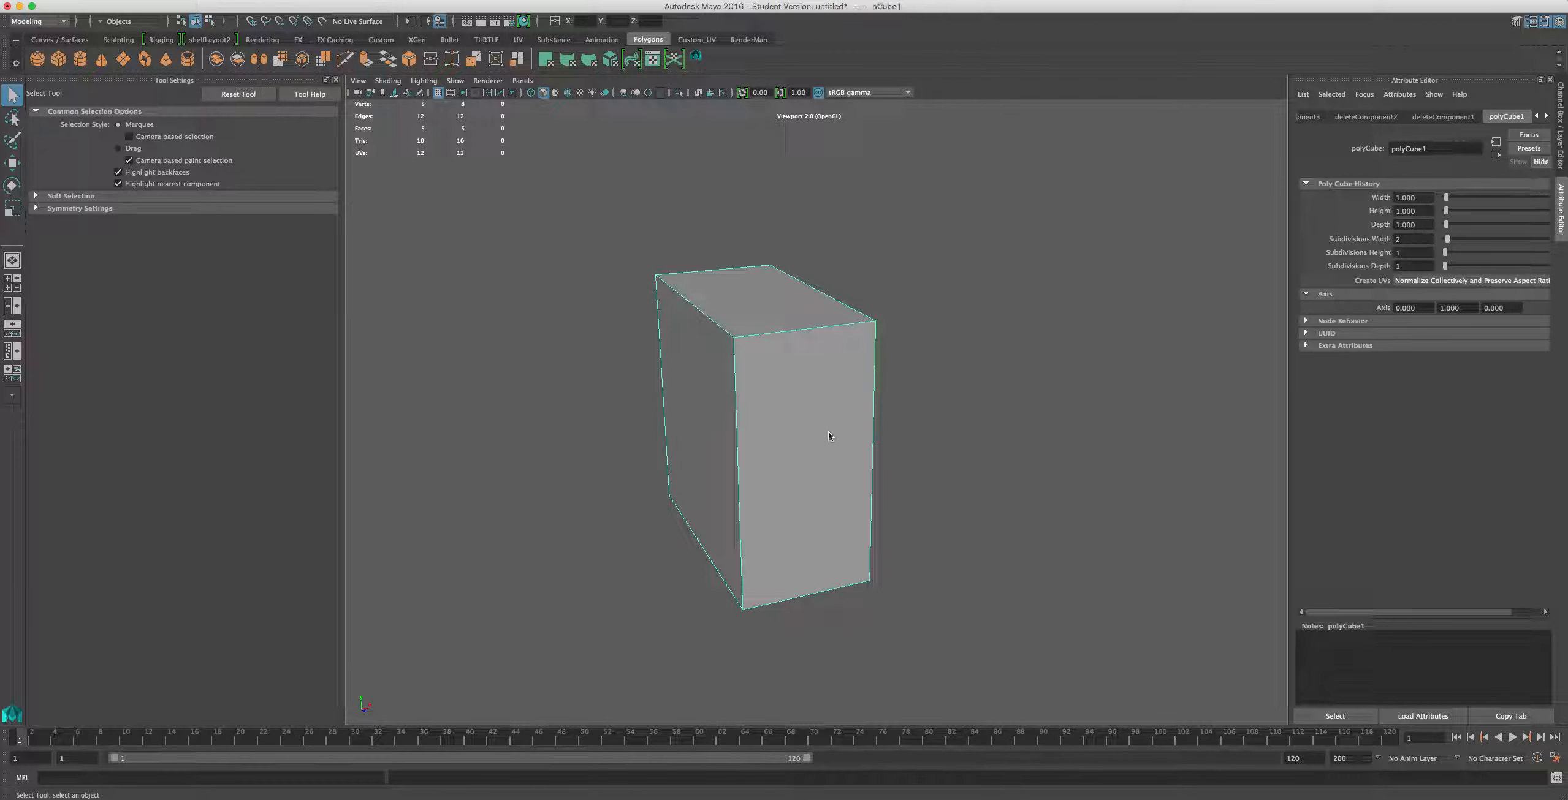
click(97, 0)
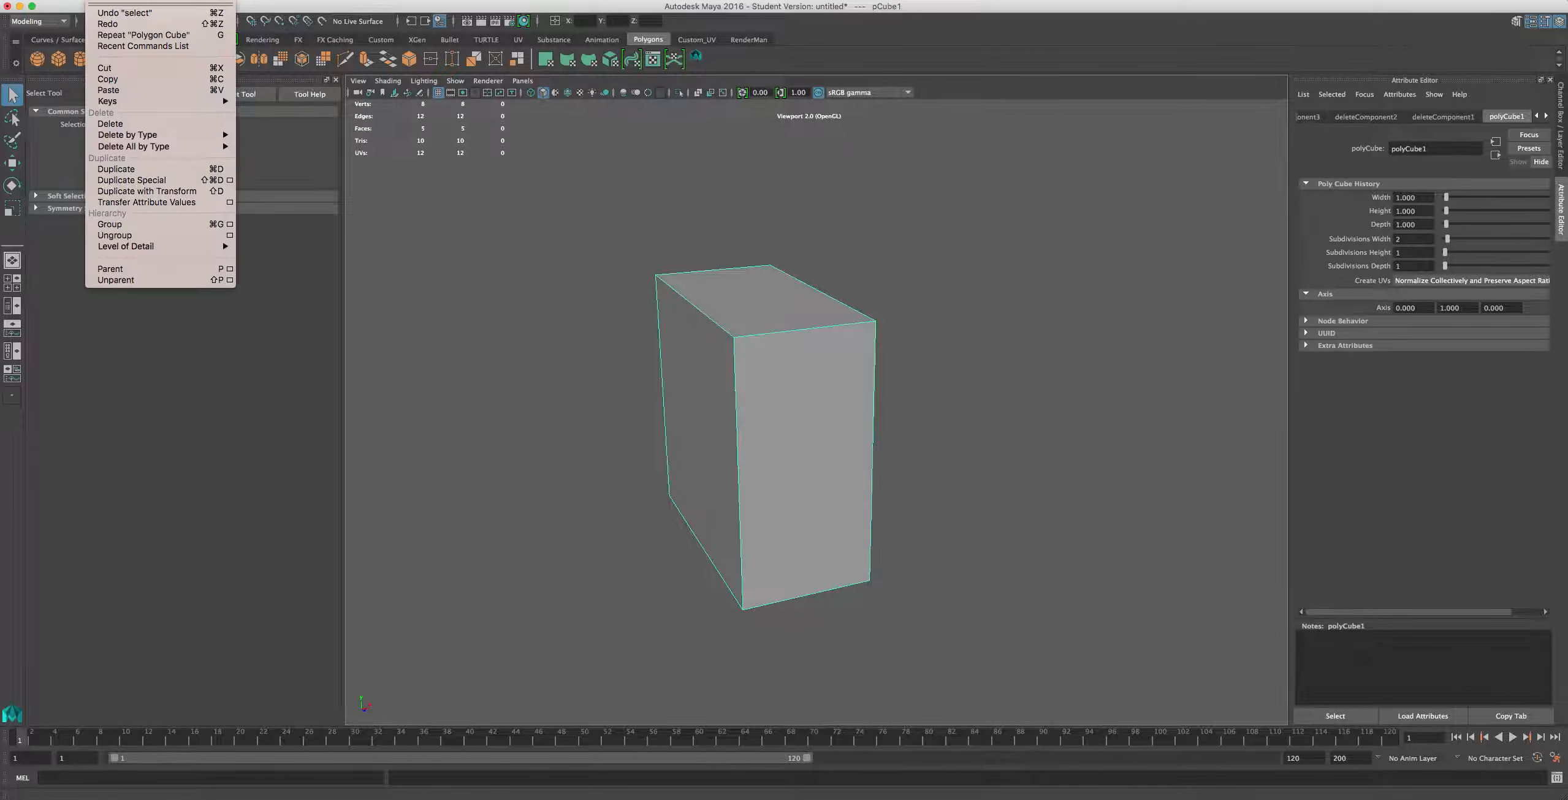
click(229, 181)
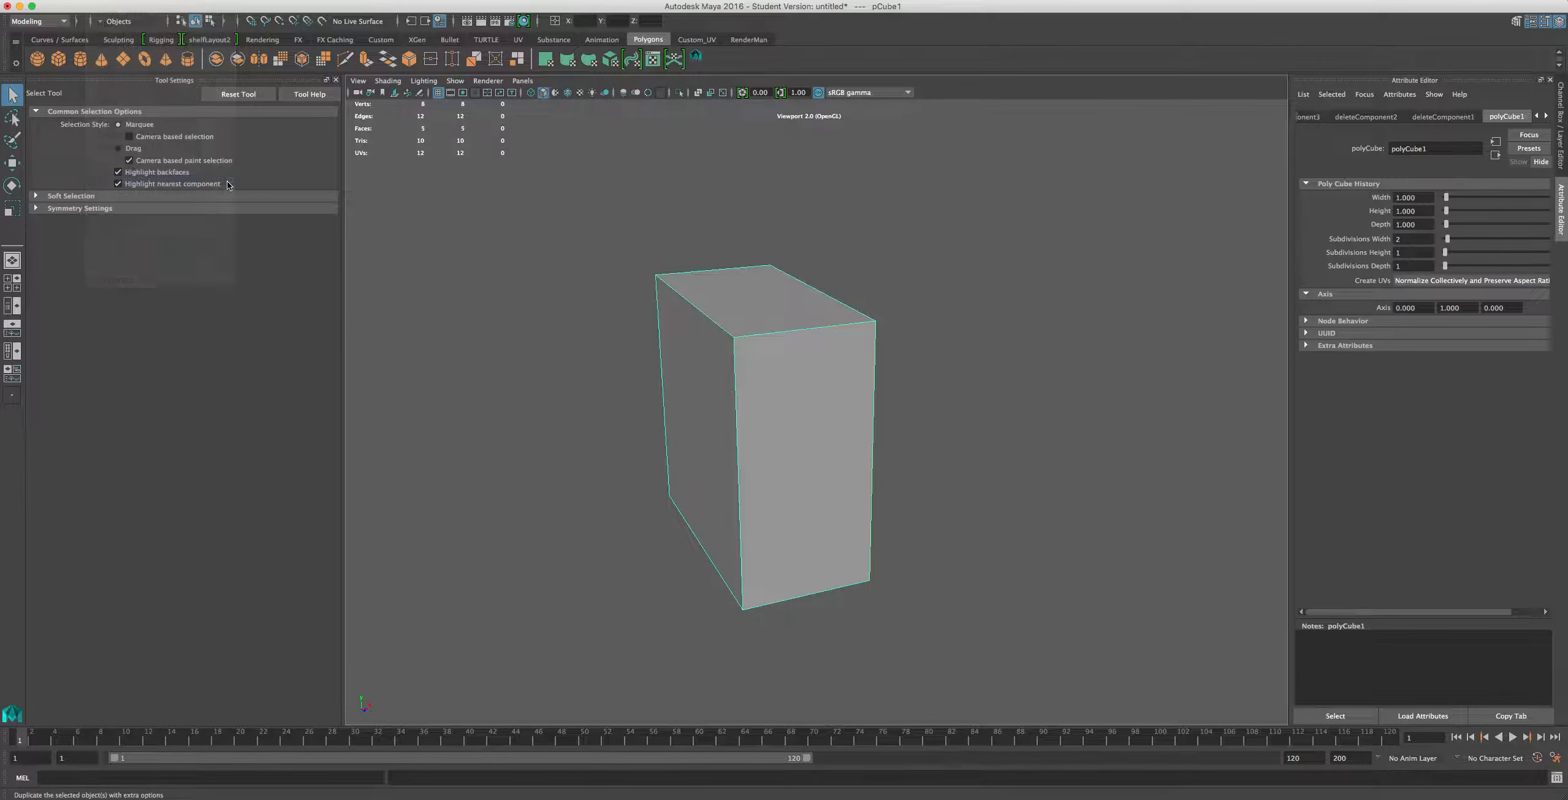
click(278, 375)
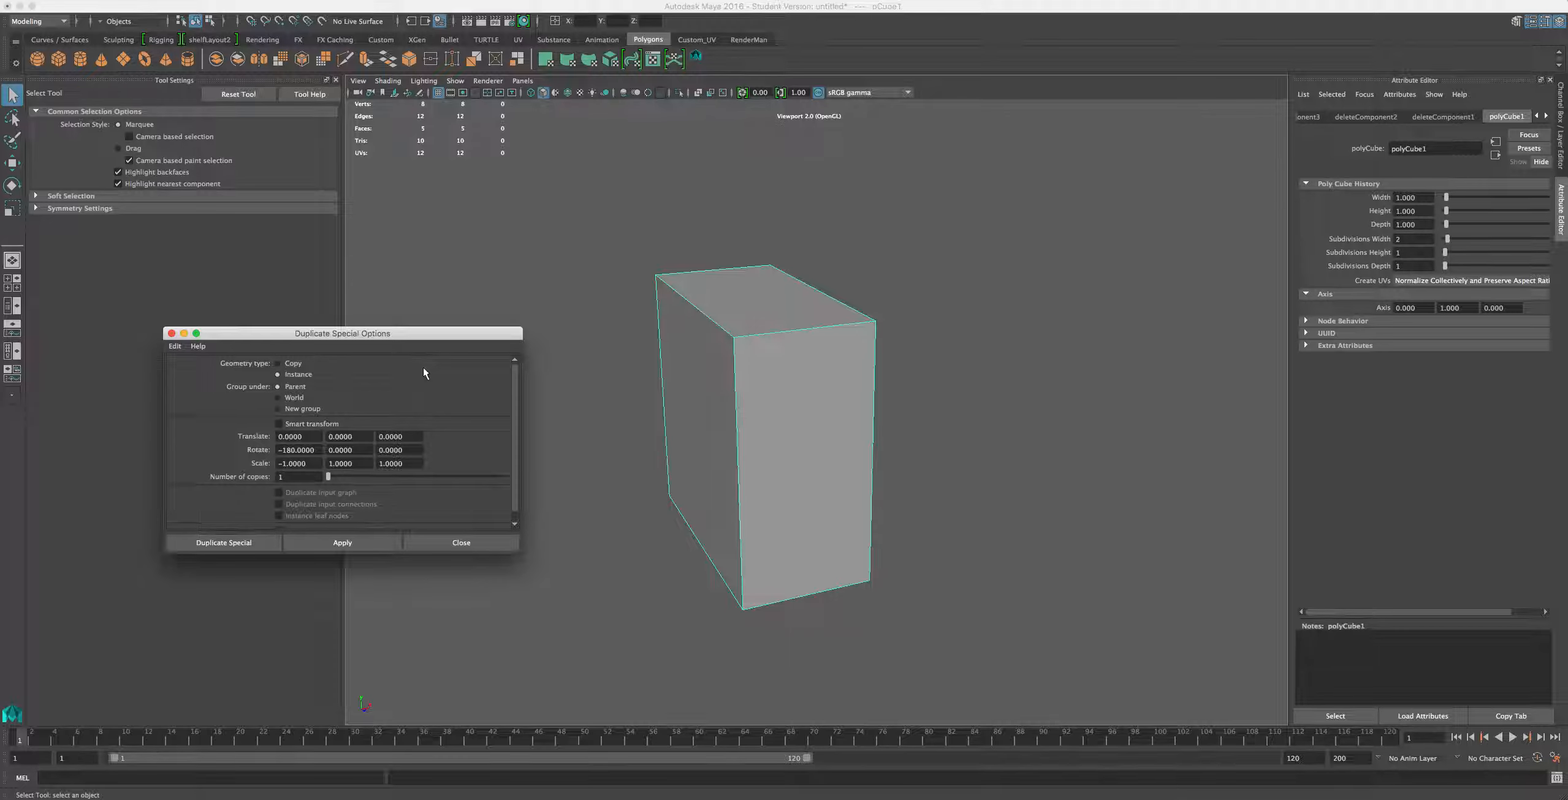
Set the duplicate's X rotation to 0 and create the mirrored instance of the half cube
drag(308, 452, 225, 446)
text(0)
key(Return)
click(314, 542)
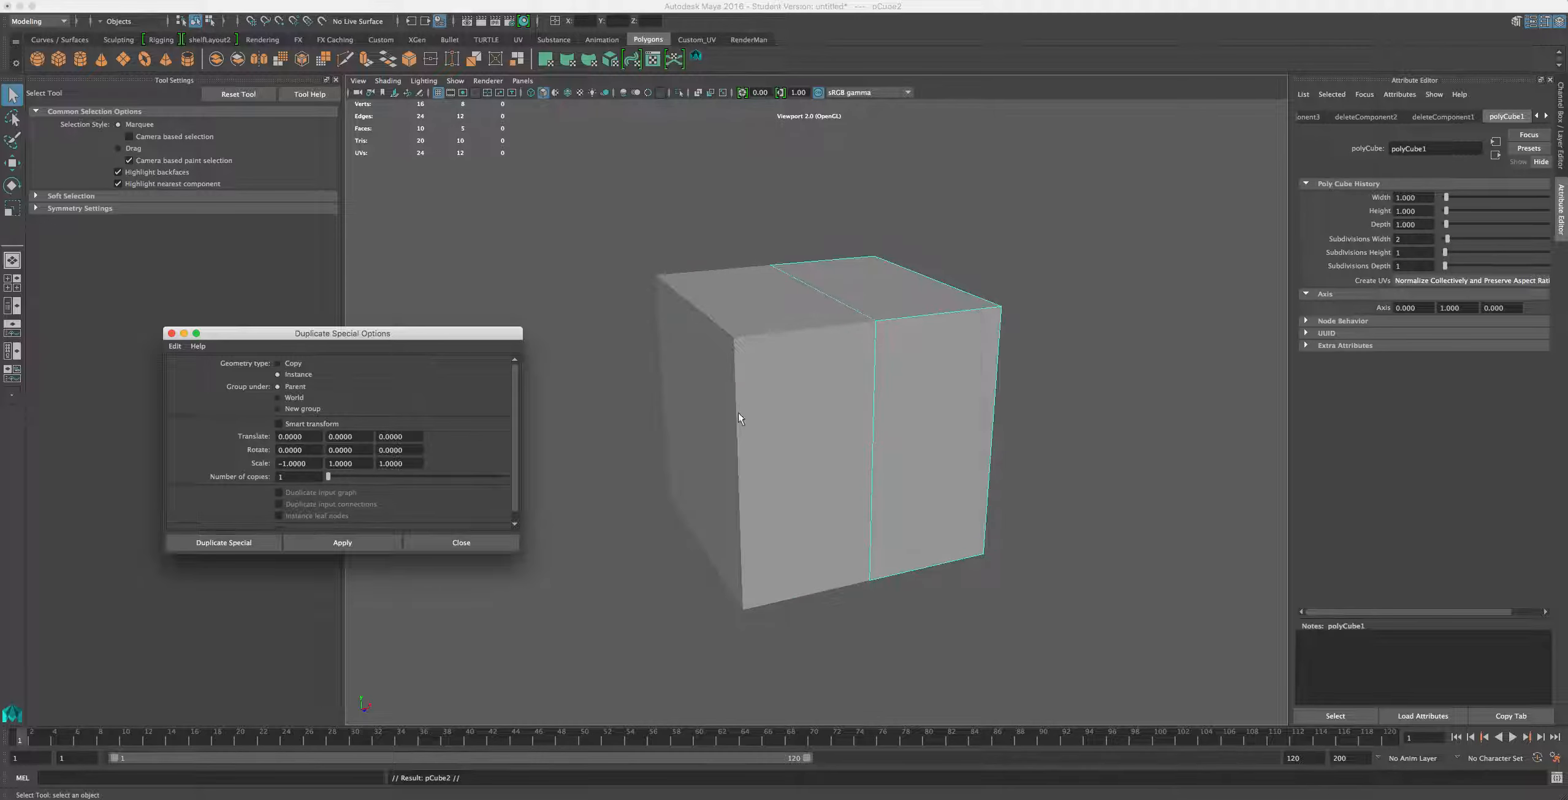
Select the upper front outer corner vertex of the original half for moving, and close the Duplicate Special options
right_drag(794, 397, 721, 385)
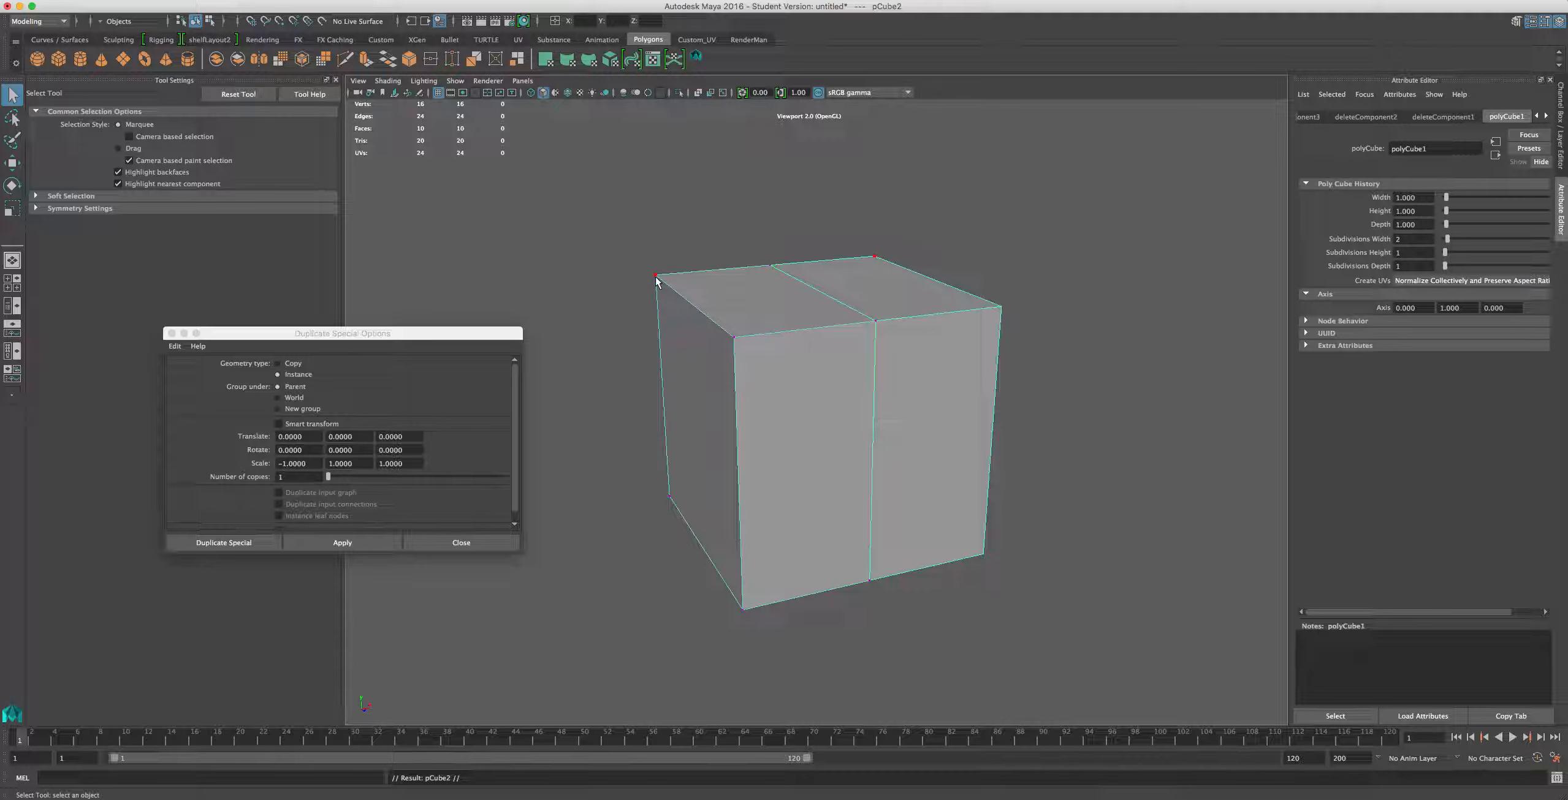
click(712, 341)
key(w)
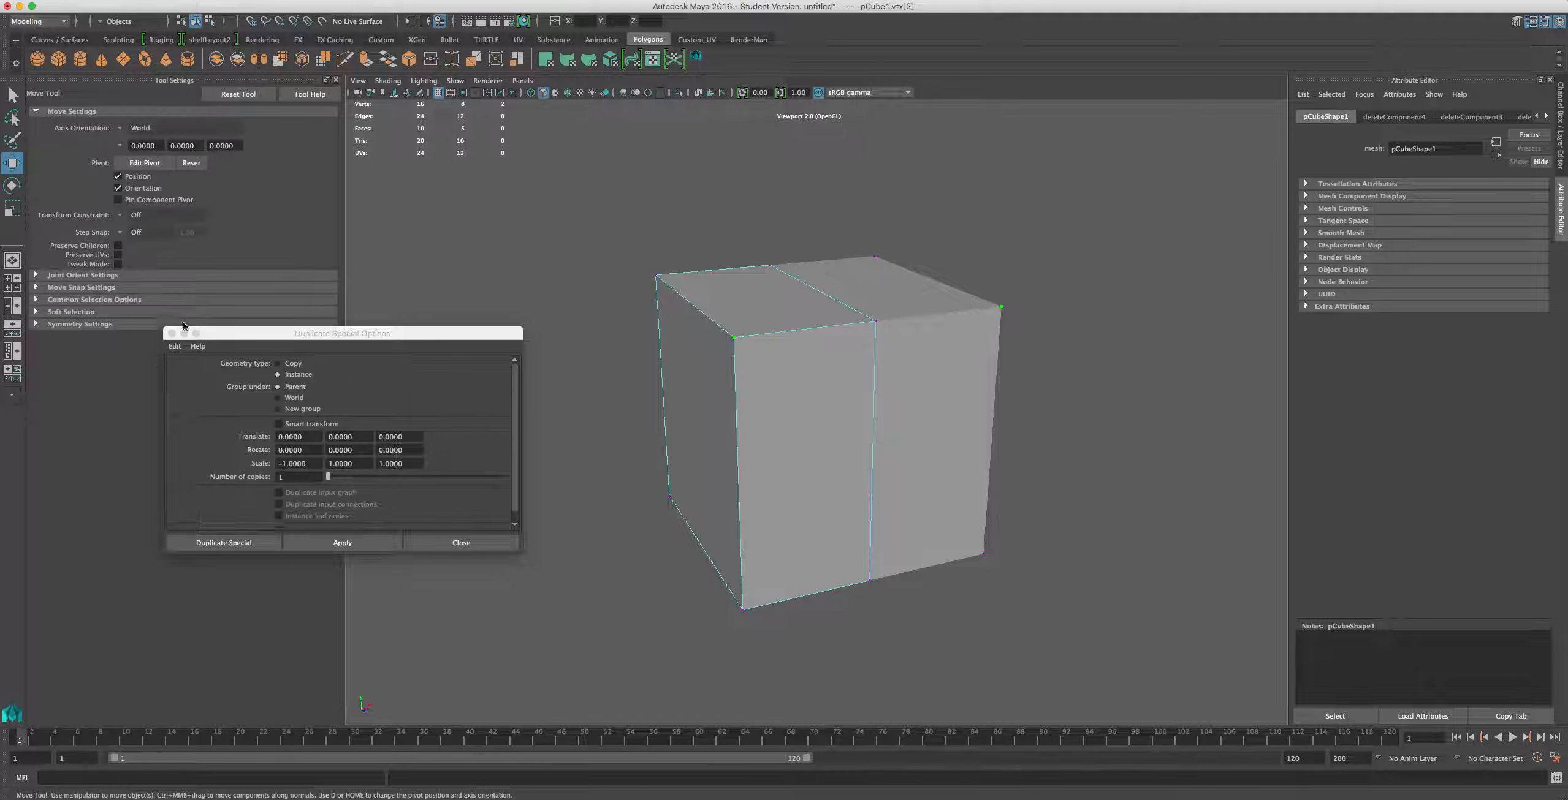
click(172, 333)
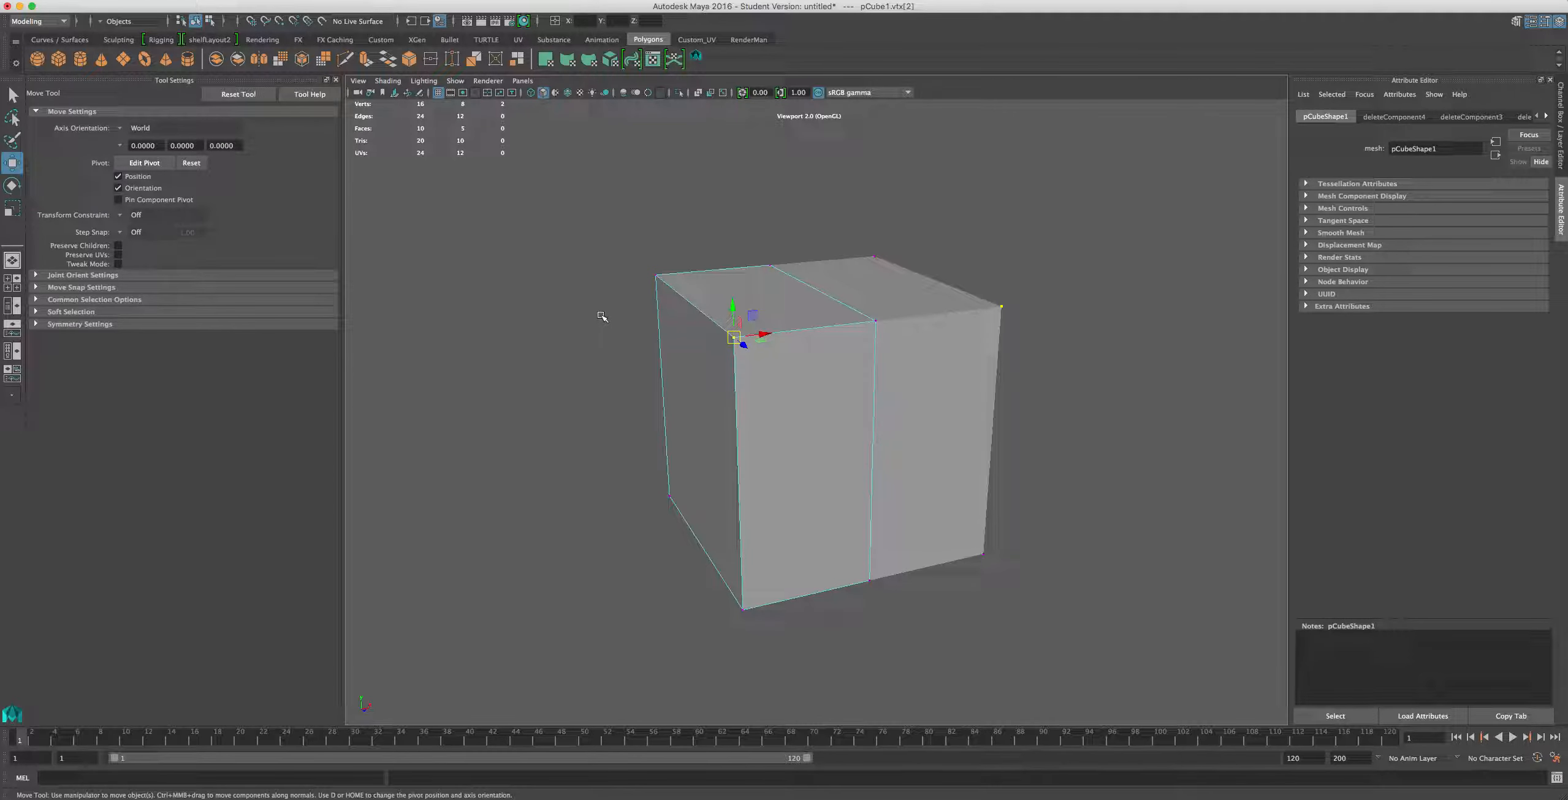
Try pulling the upper front corner vertex of the original half outward, forward and up to test the mirroring
alt+drag(602, 322, 751, 497)
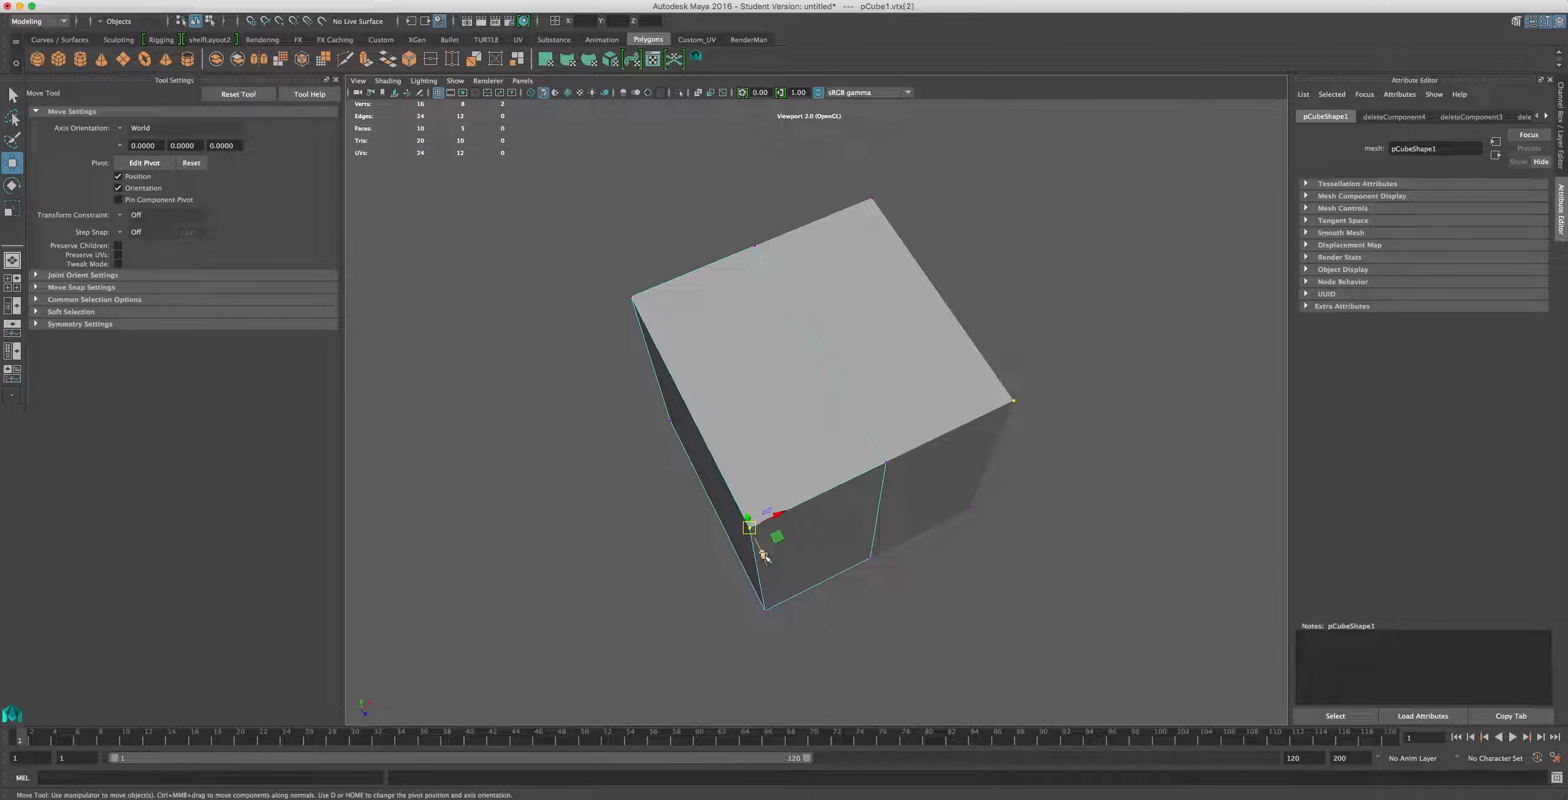
drag(763, 556, 722, 565)
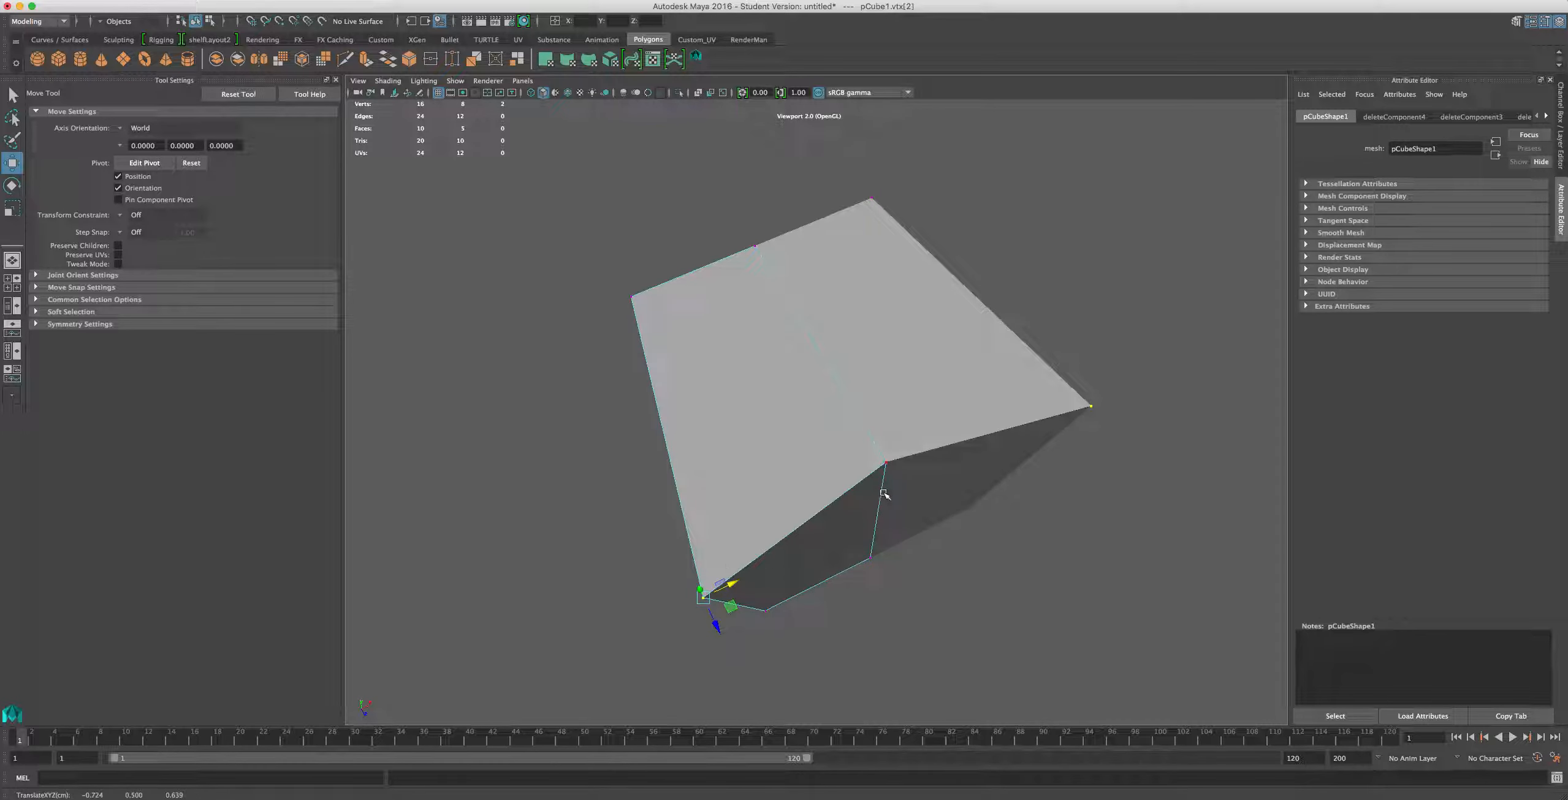
alt+drag(1032, 535, 1027, 433)
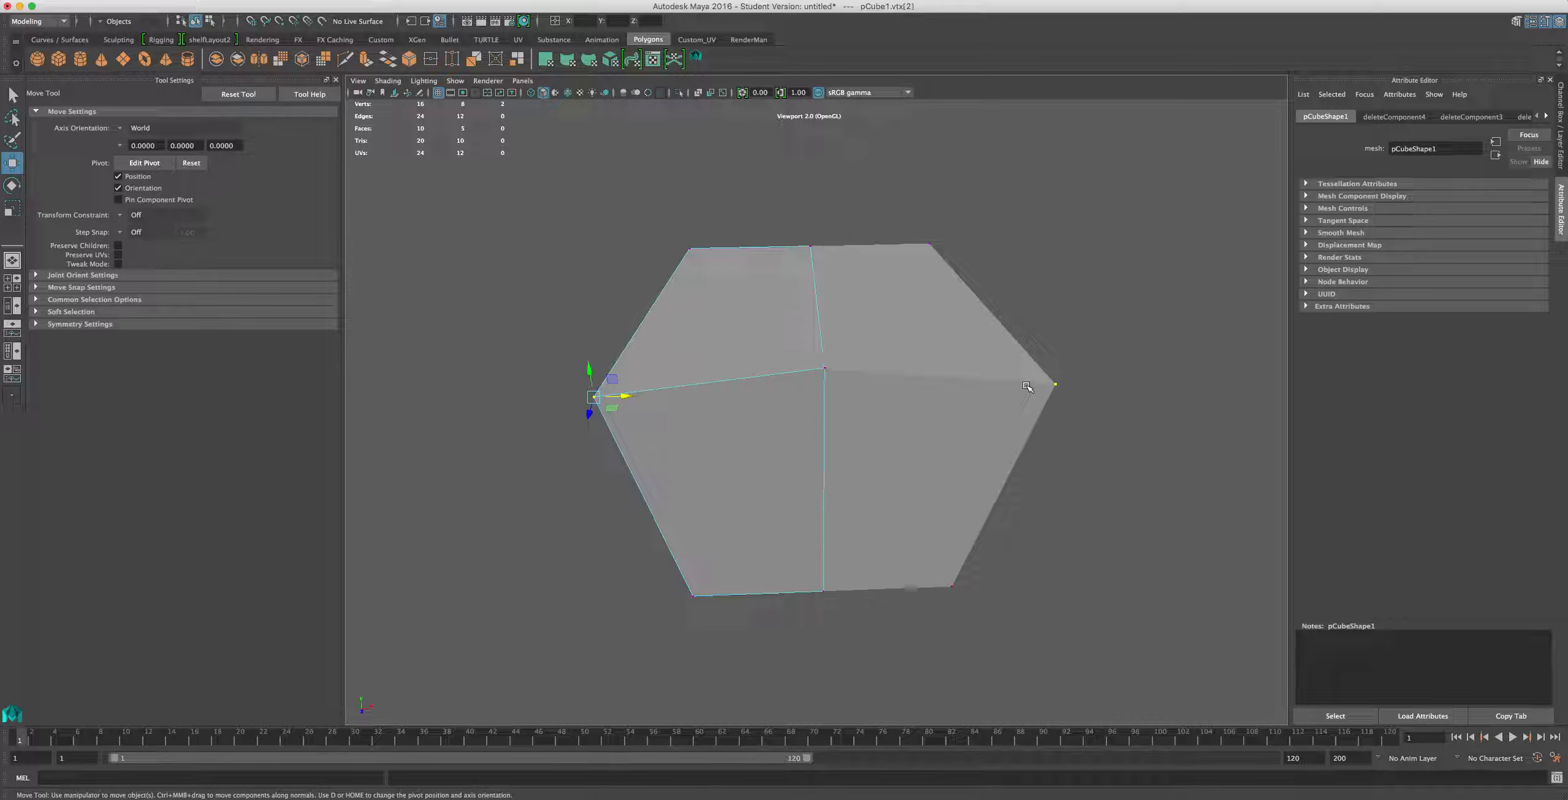
drag(589, 371, 579, 277)
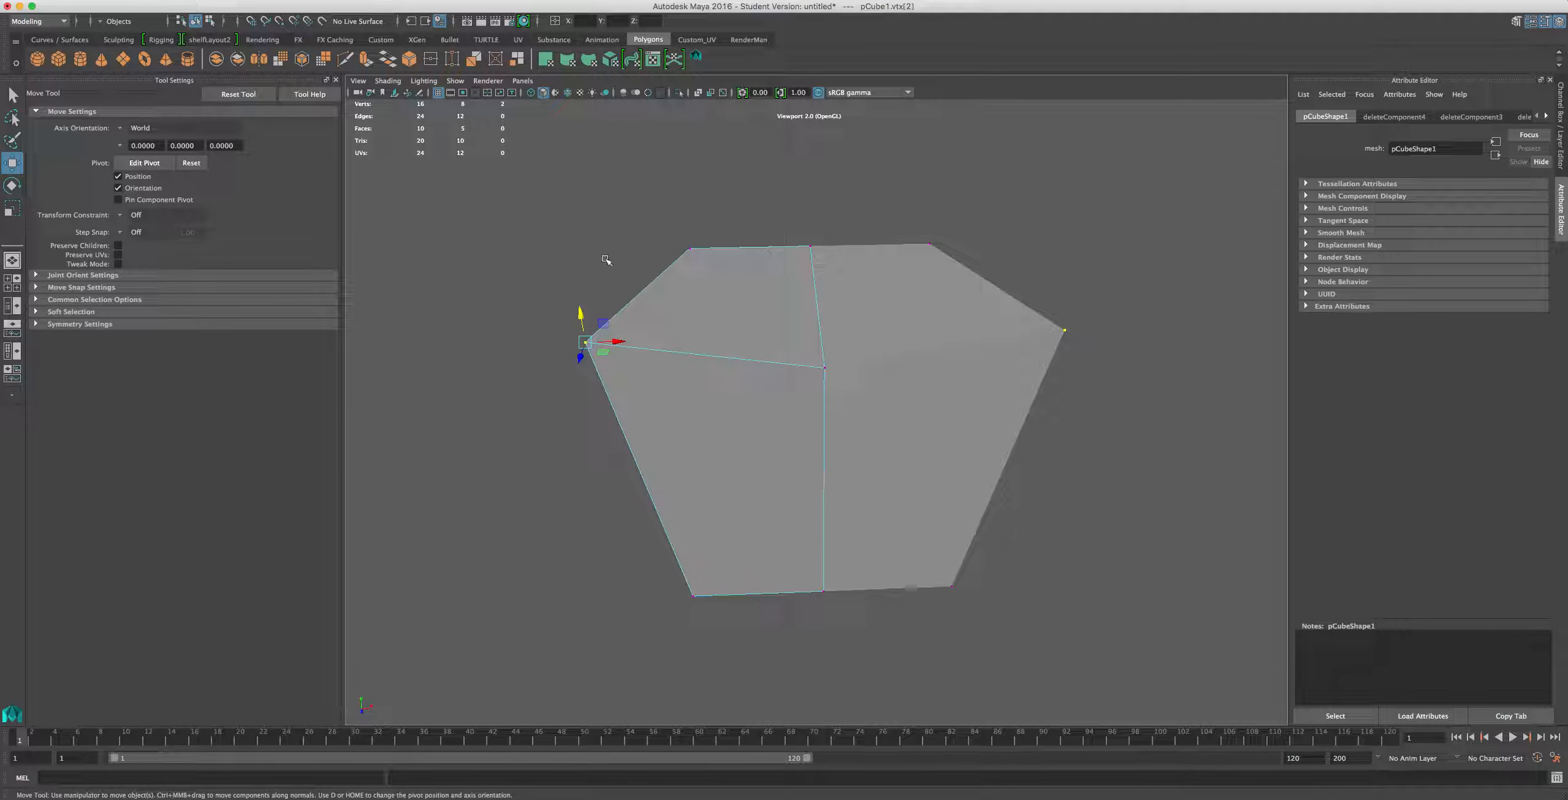
Try raising both outer top vertices of the original half together well above the centre seam
click(709, 231)
drag(710, 231, 537, 371)
drag(635, 265, 631, 167)
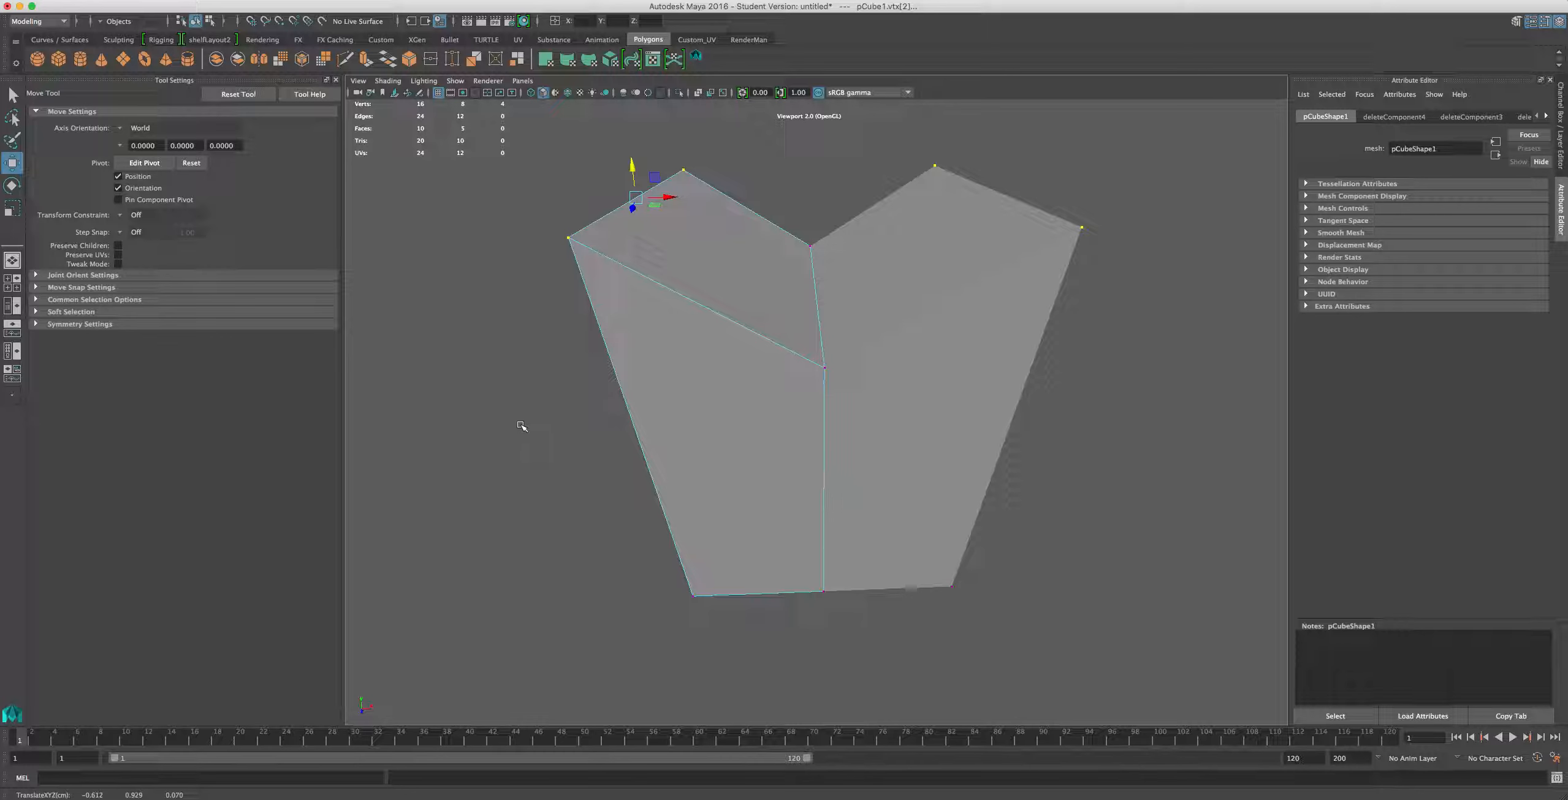
alt+drag(521, 428, 669, 419)
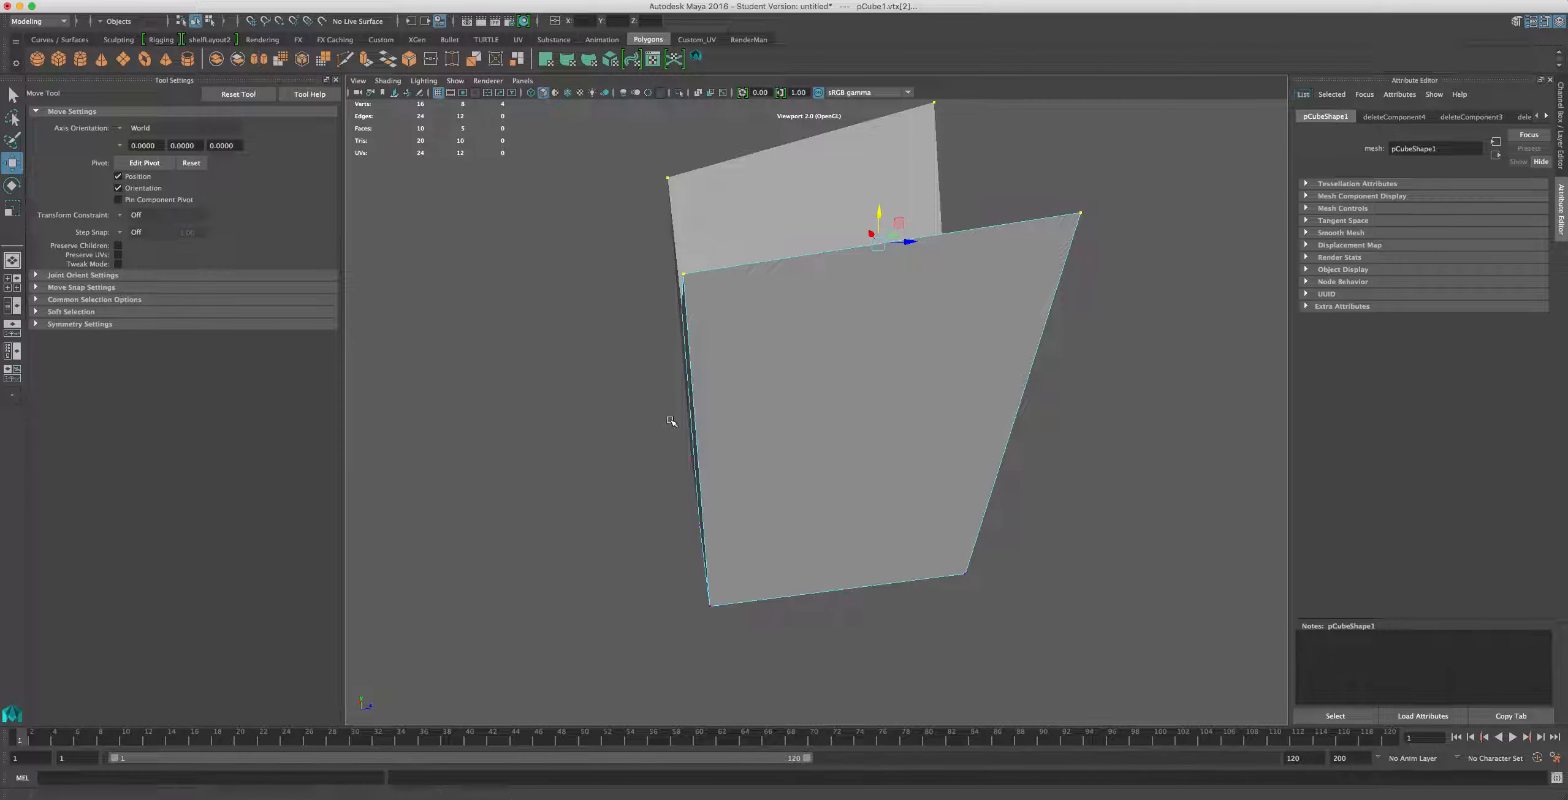
Undo the test moves of the outer top vertices to bring back the plain cube shape
key(super+z)
key(super+z)
key(super+z)
key(super+z)
key(super+z)
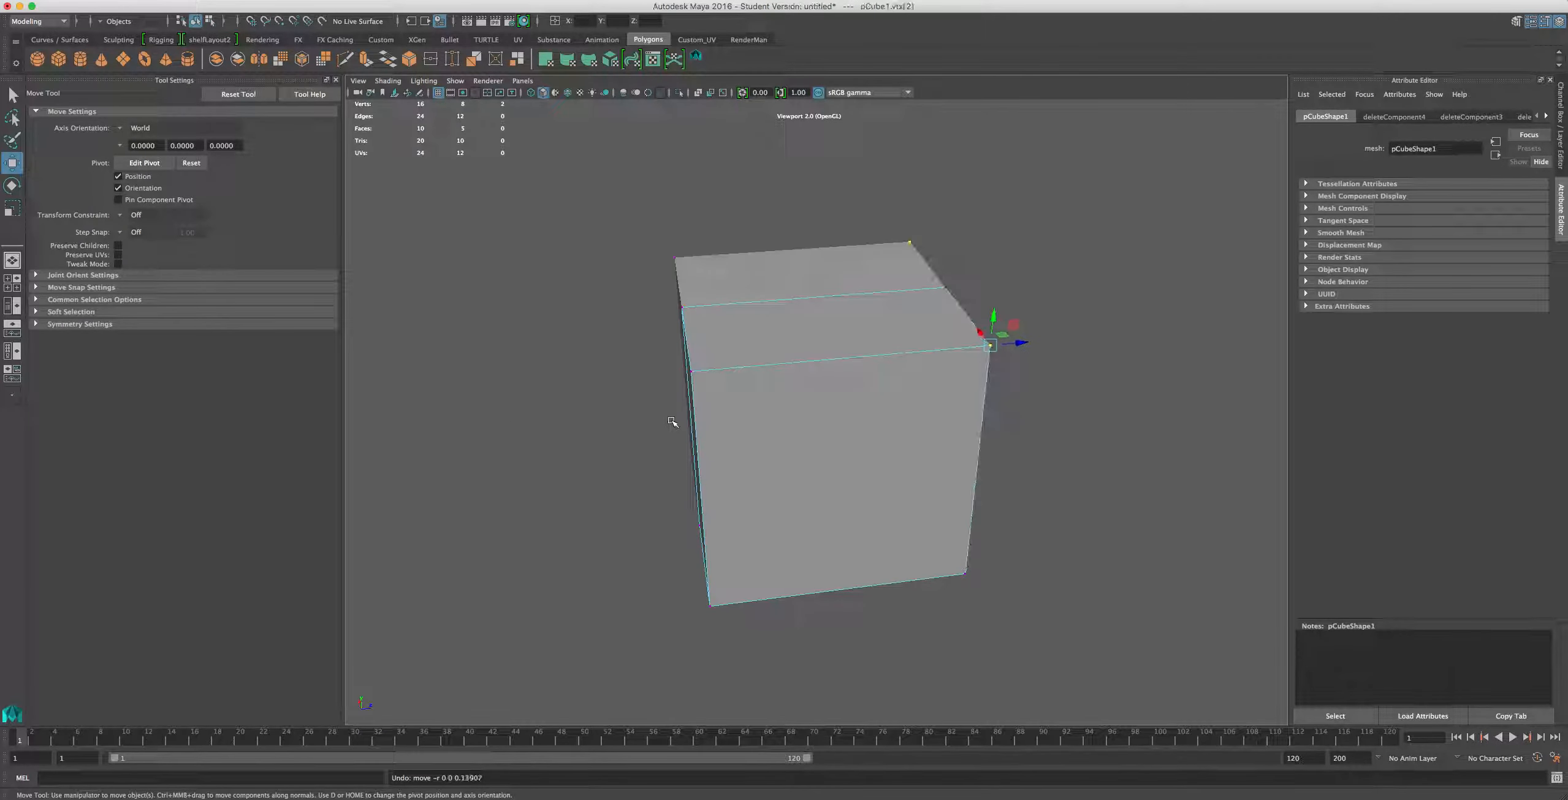
Pull the upper front corner vertex of the original half forward along Z and raise the upper back corner vertex to about Y 0.99
alt+drag(669, 434, 542, 497)
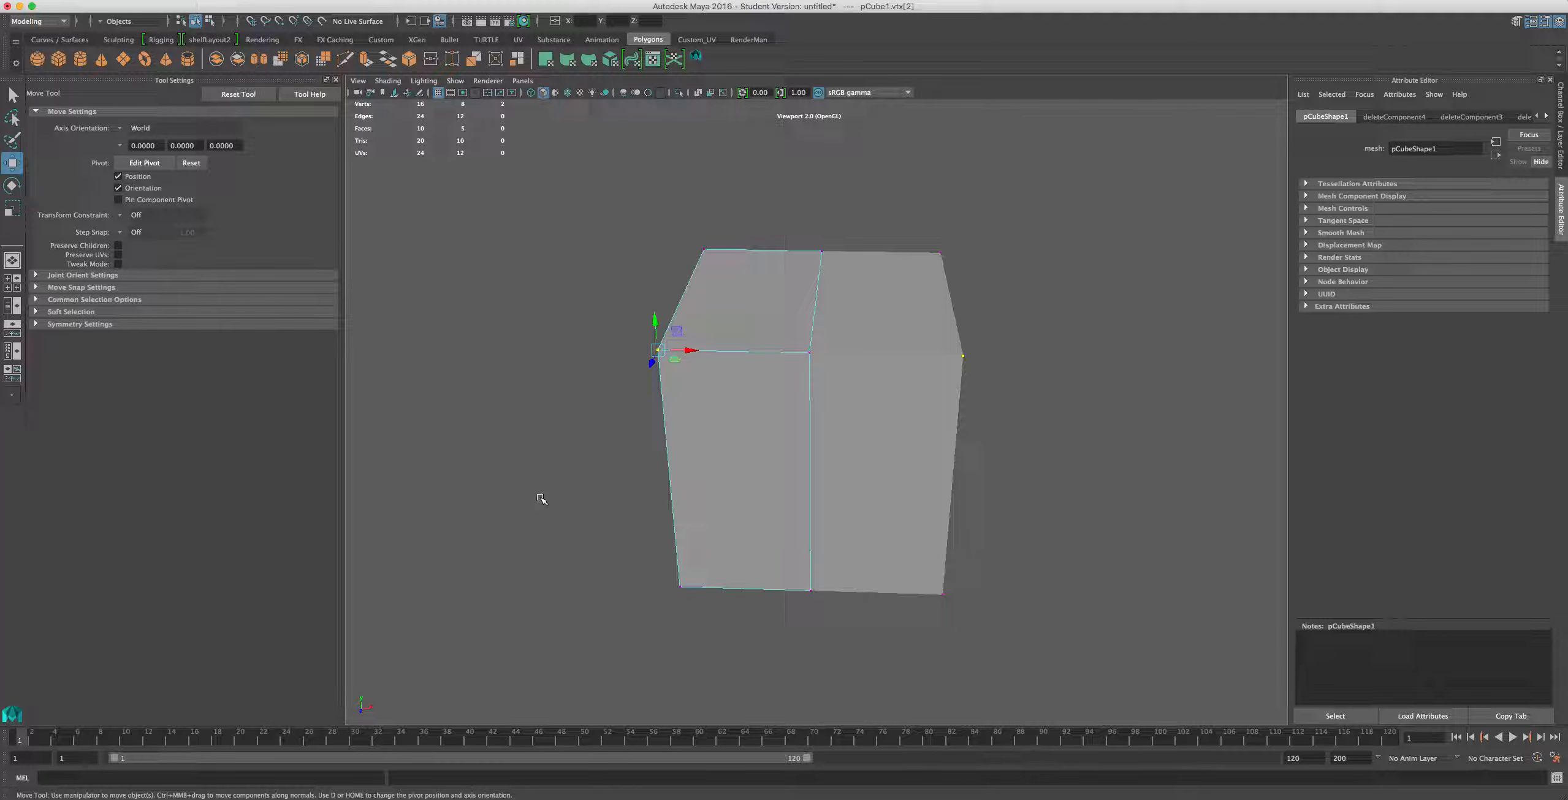
alt+drag(541, 499, 654, 493)
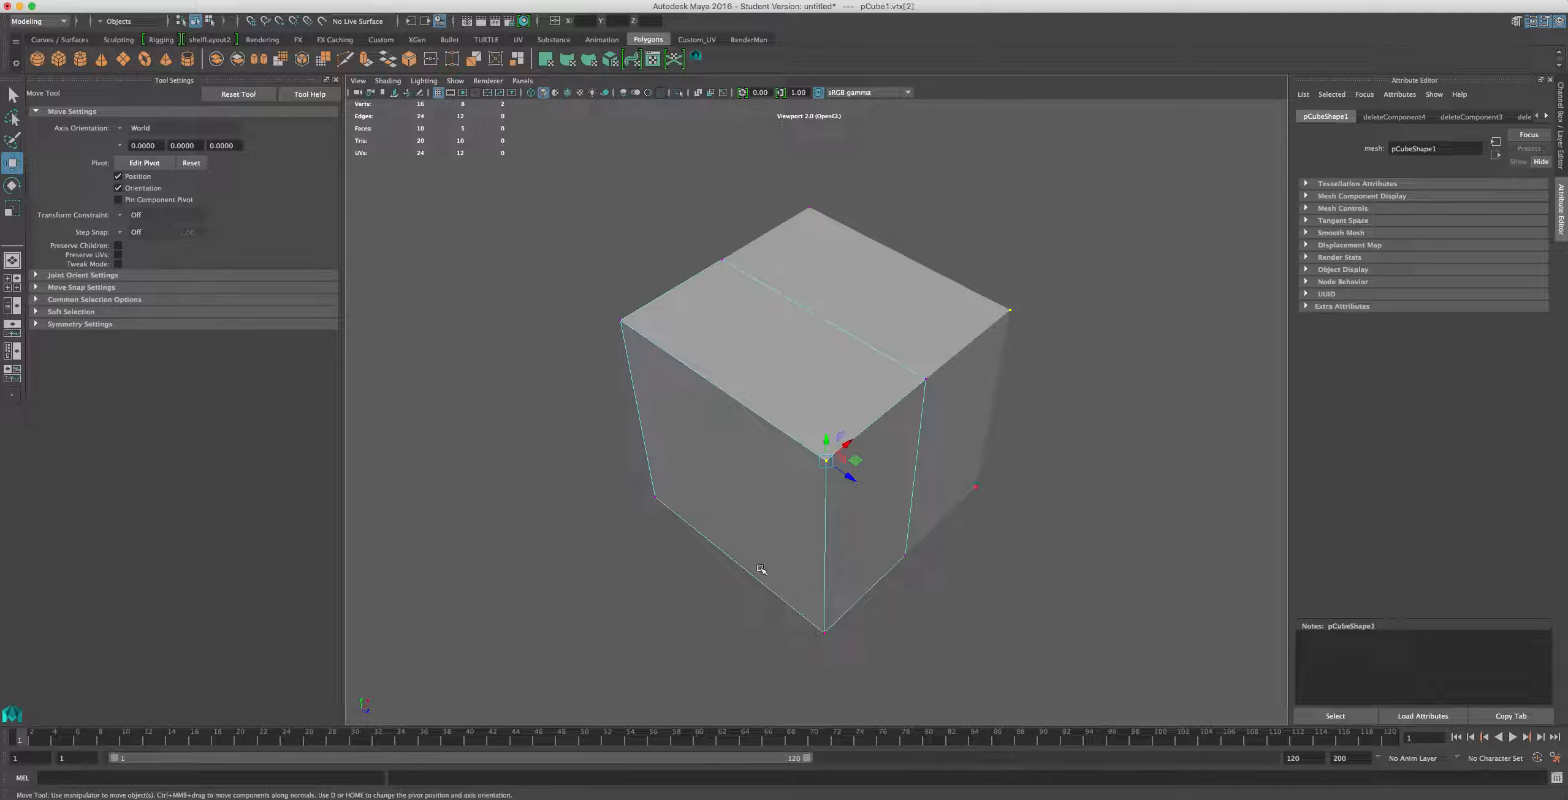
drag(852, 481, 901, 534)
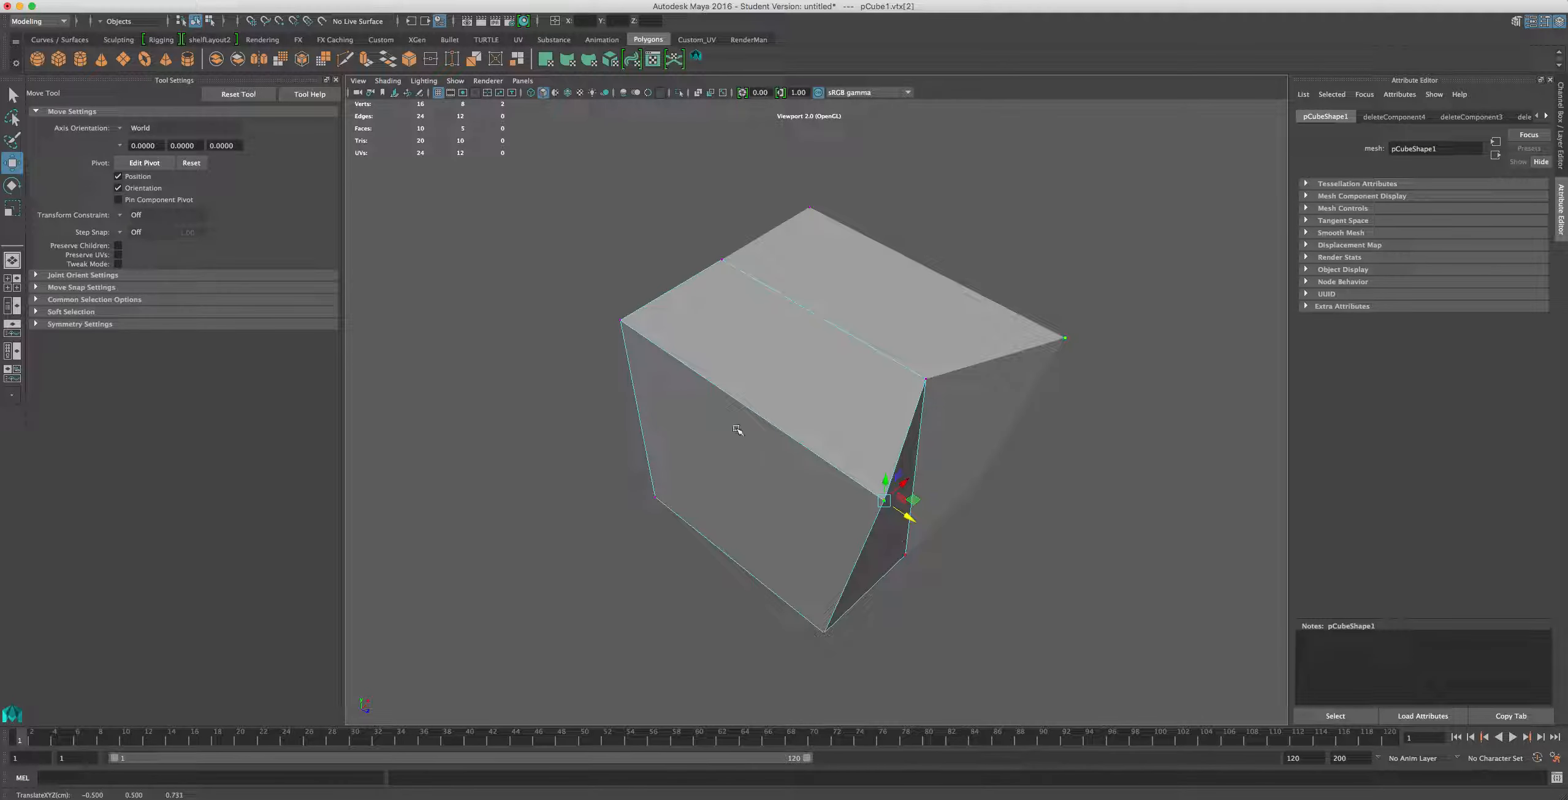
click(623, 321)
drag(630, 297, 610, 180)
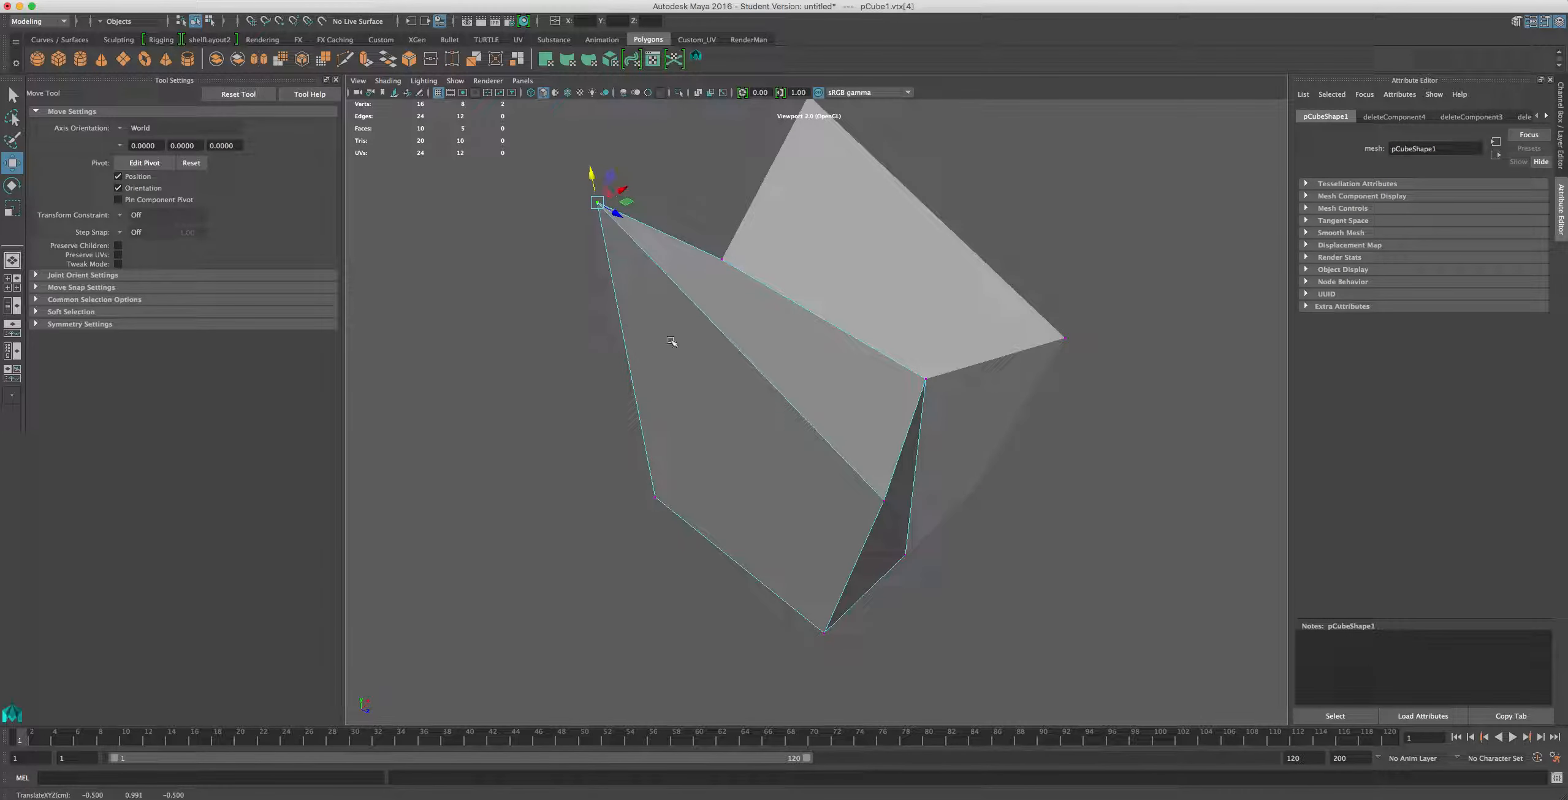
alt+drag(672, 343, 746, 318)
Select the lower back and upper front corner vertices in turn, and examine the mirrored shape from several angles
click(670, 579)
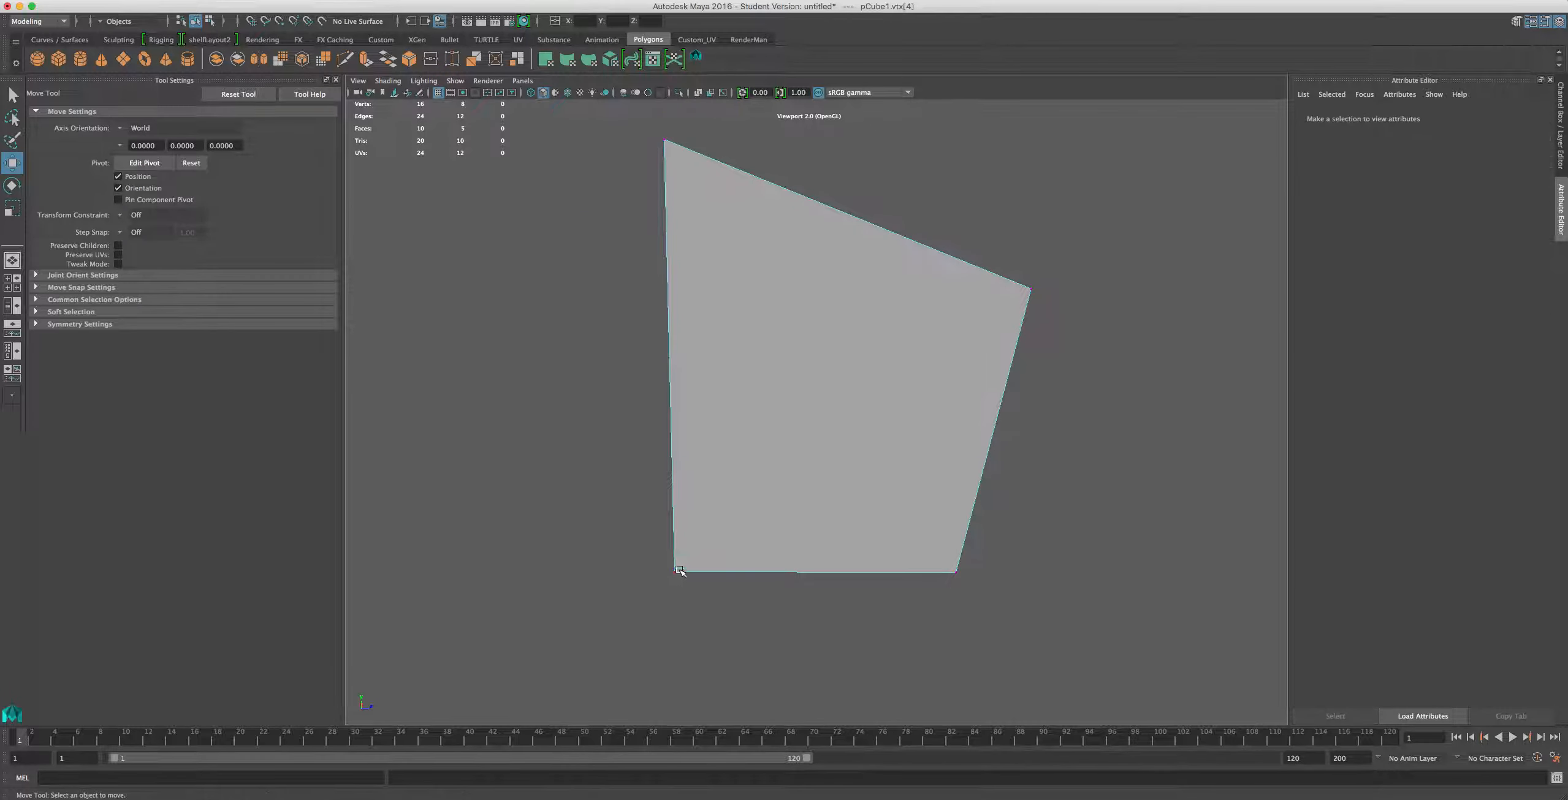
click(673, 573)
drag(675, 546, 791, 460)
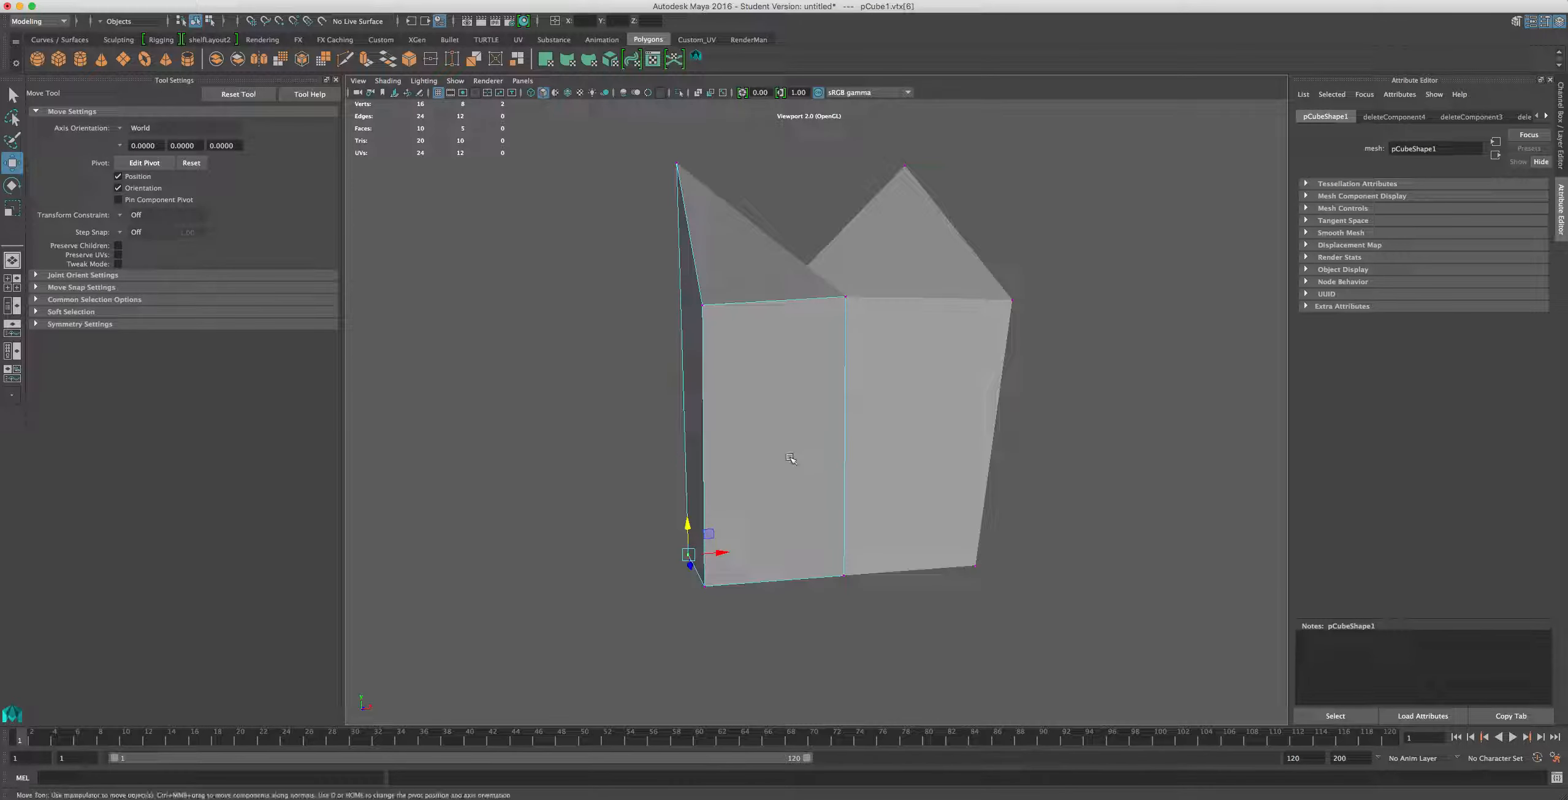
click(704, 307)
alt+drag(613, 355, 781, 472)
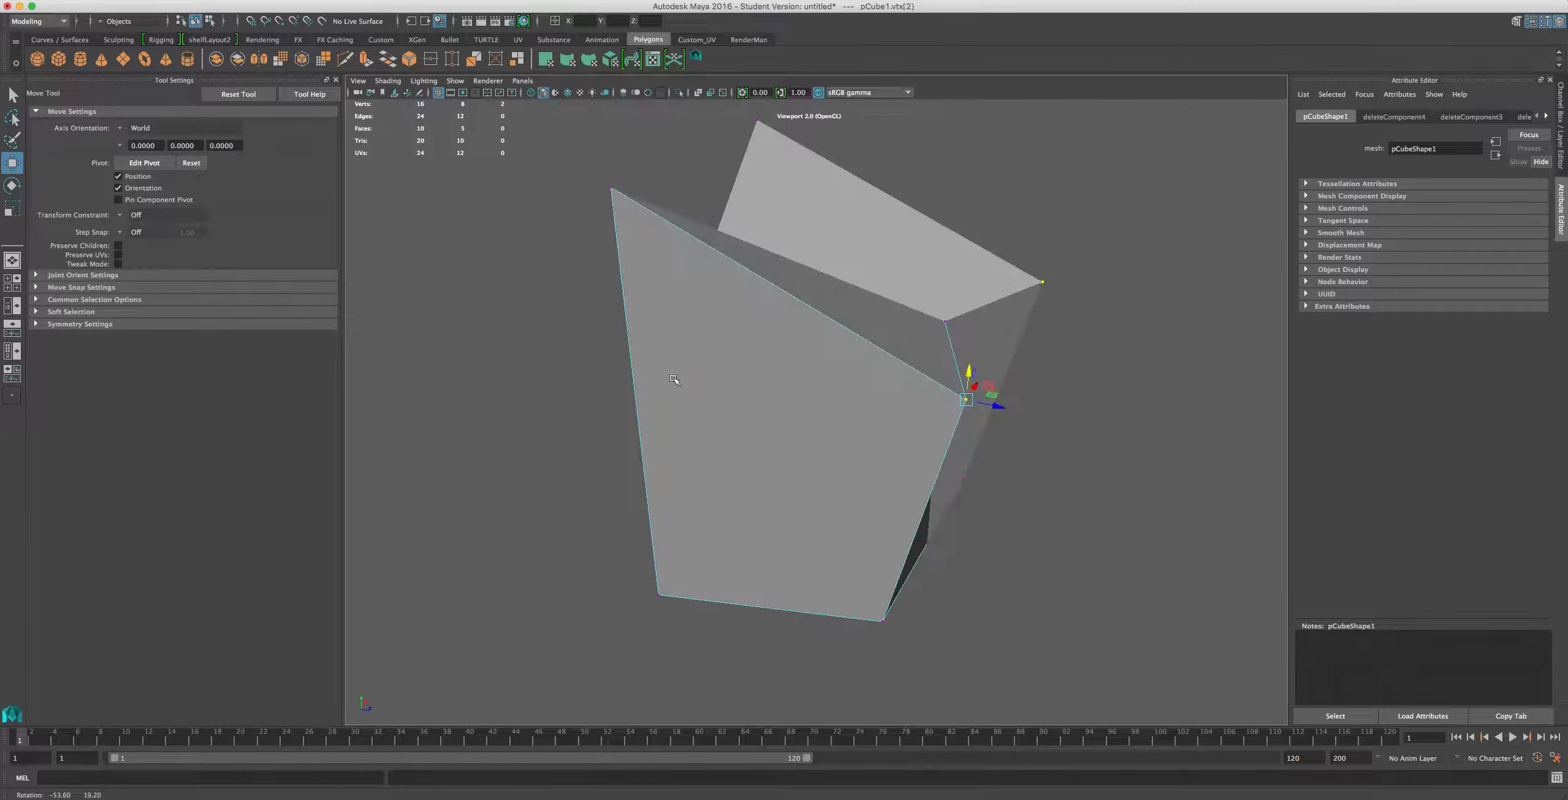
Undo all corner vertex moves on the original half until the mirrored shape is a plain cube again
drag(999, 409, 968, 563)
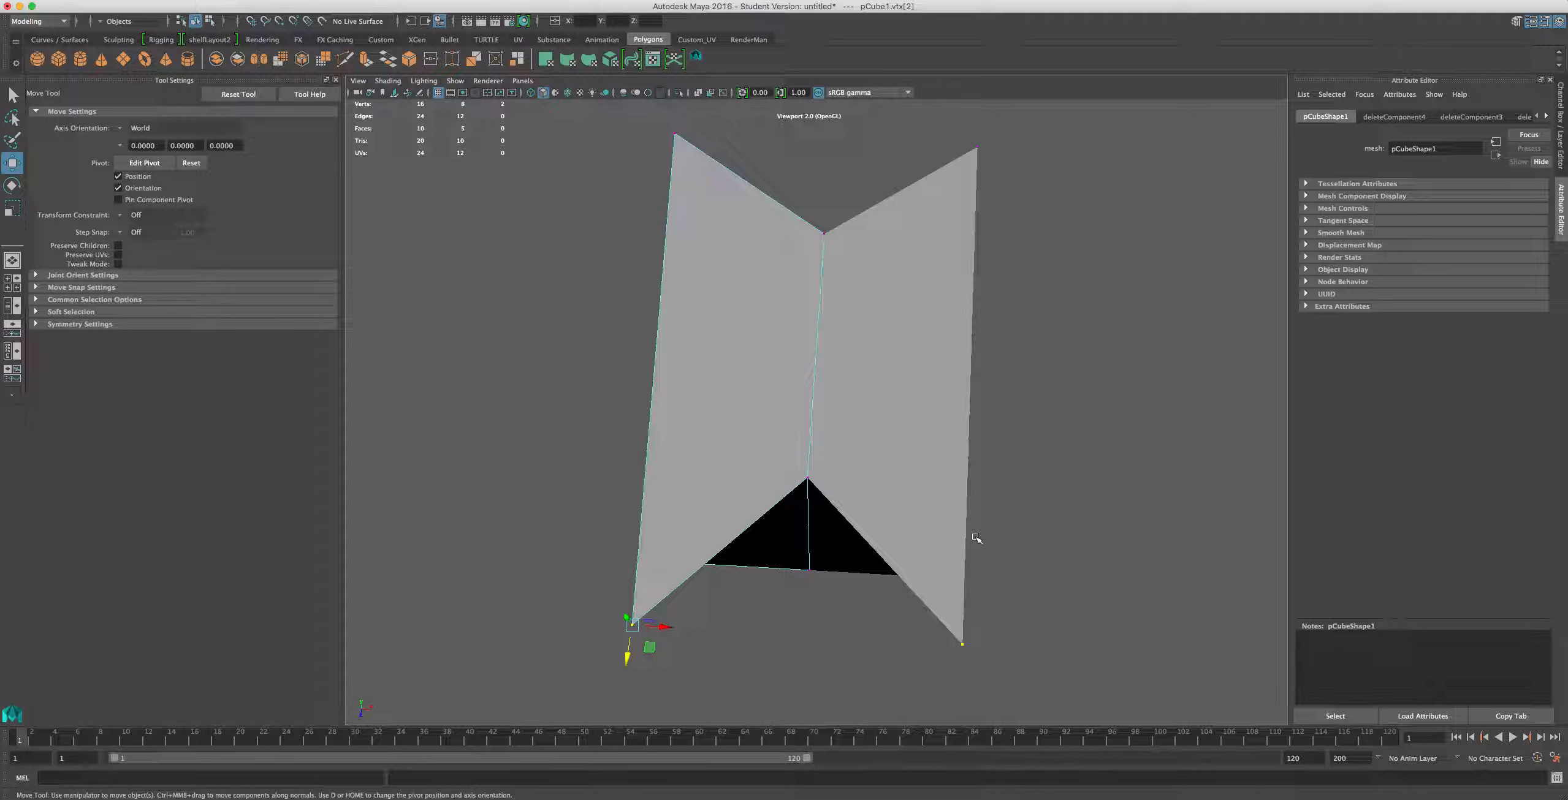
key(z)
key(z)
key(z)
key(z)
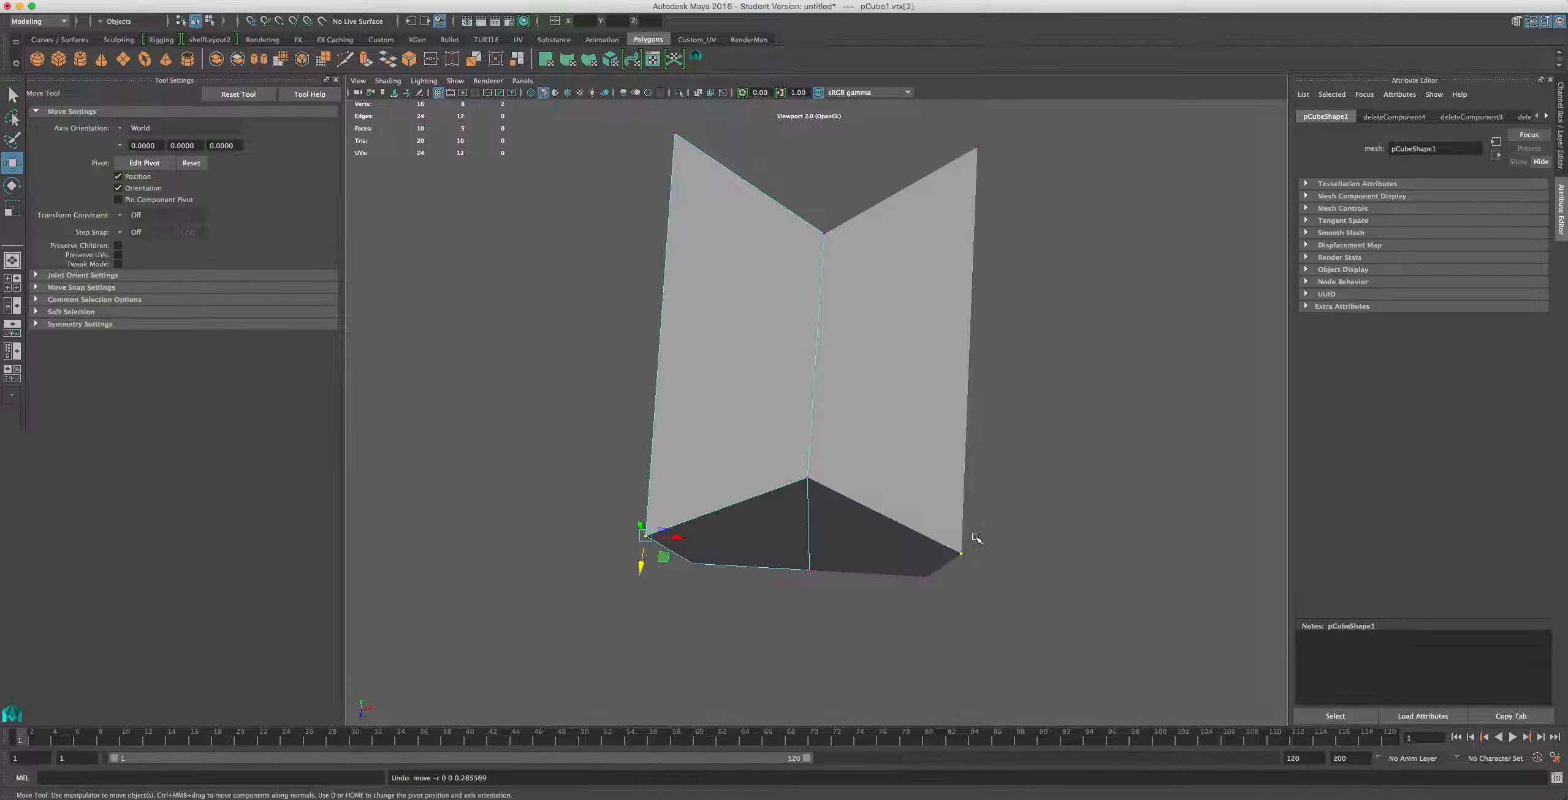
key(z)
key(z)
key(z)
key(z)
key(z)
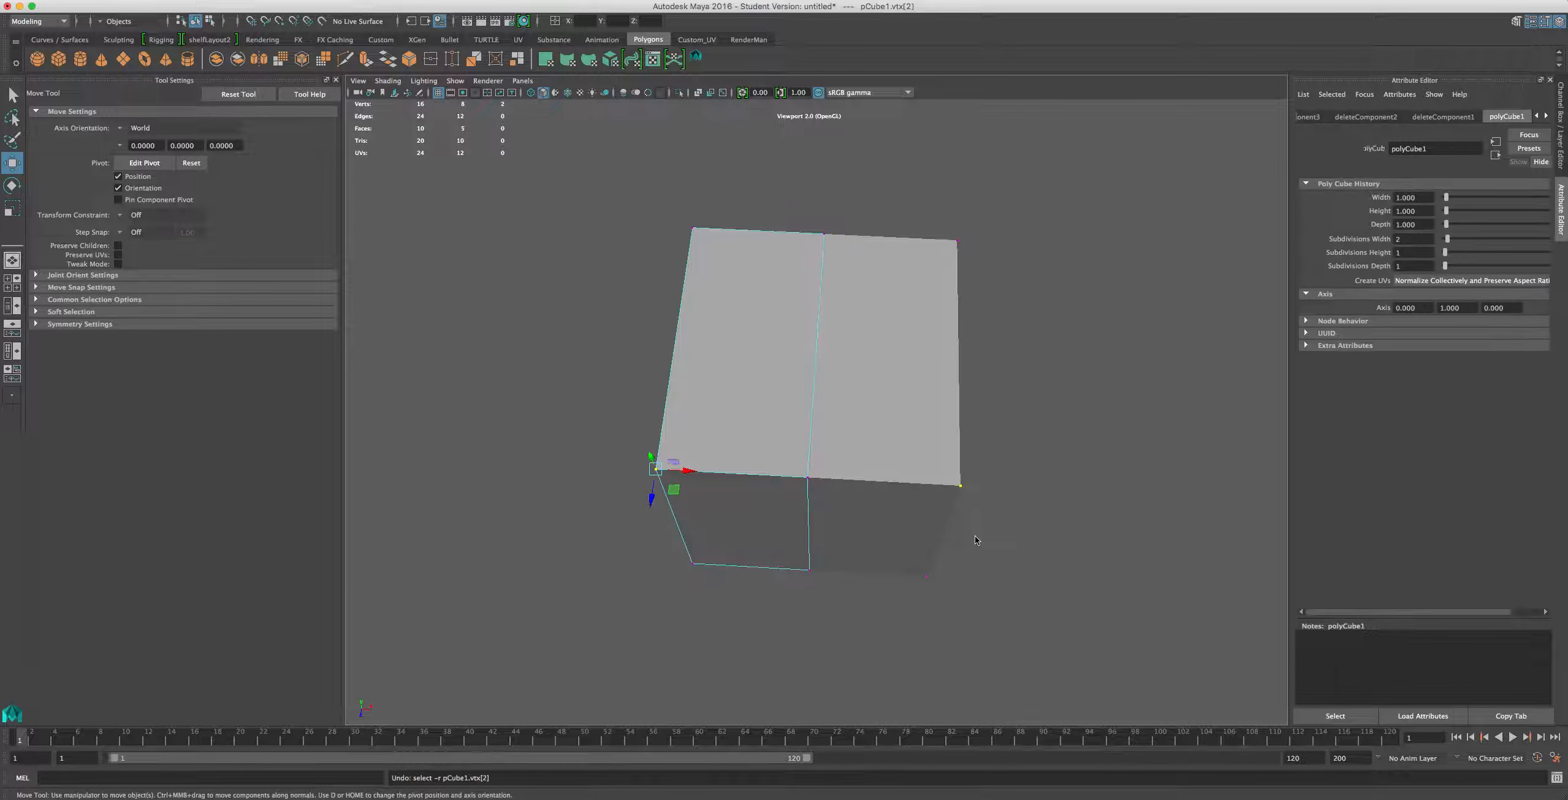
key(z)
key(z)
key(z)
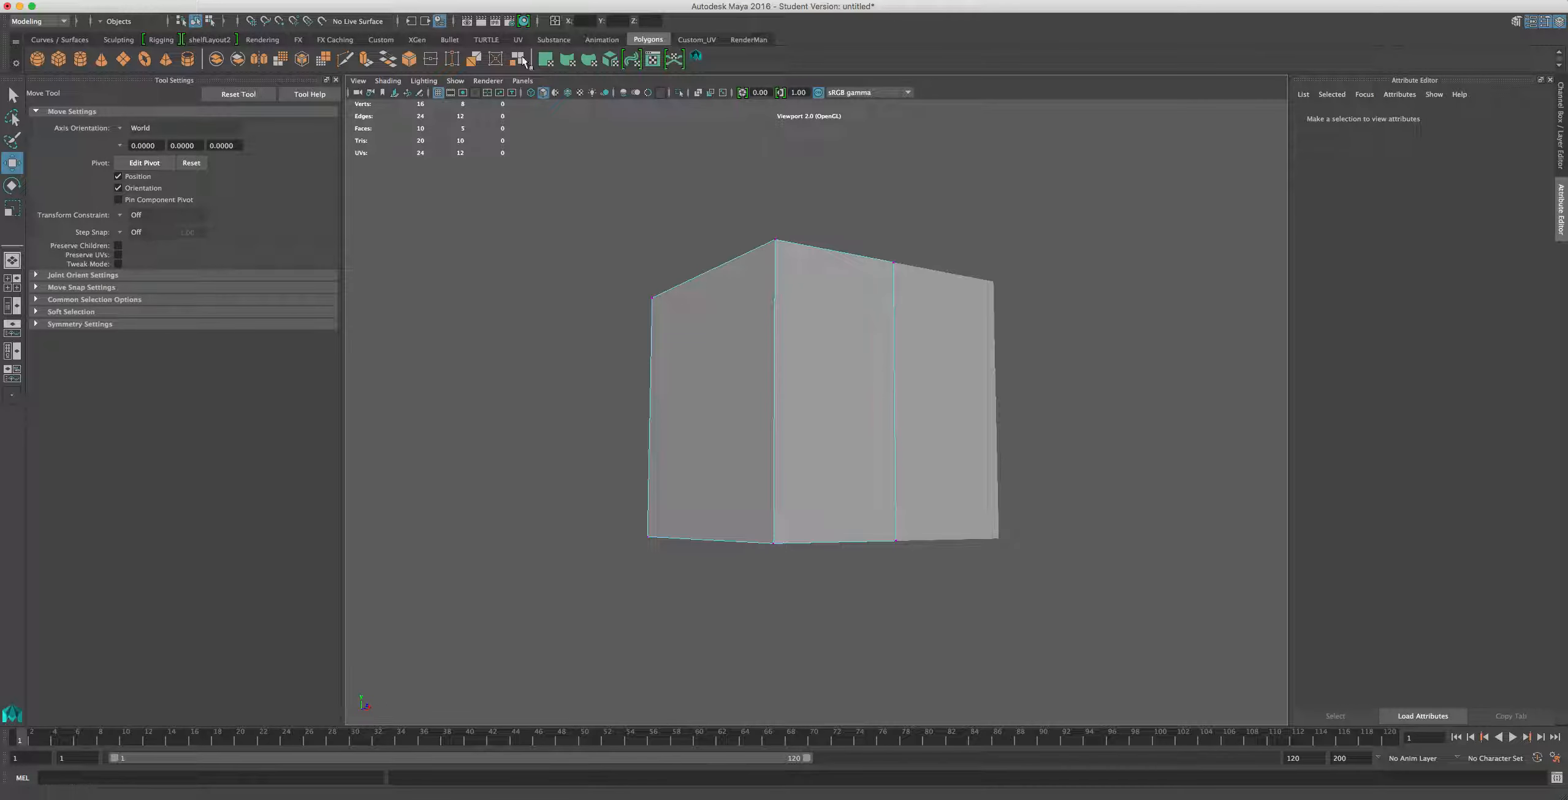
Try inserting five evenly spaced edge loops across the original half's vertical edges with the Insert Edge Loop tool, and undo them
click(361, 0)
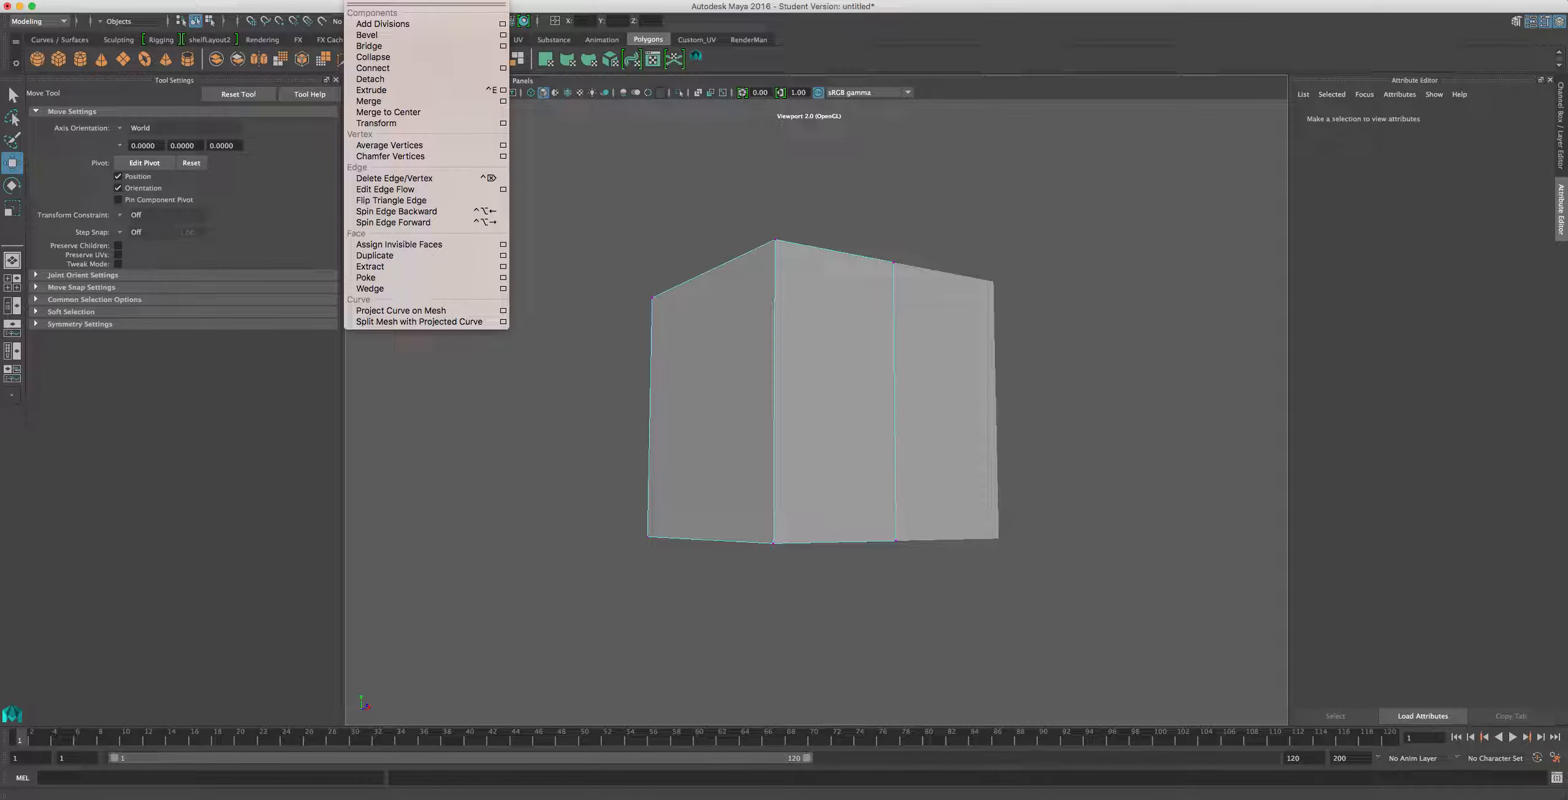
mouse_move(469, 0)
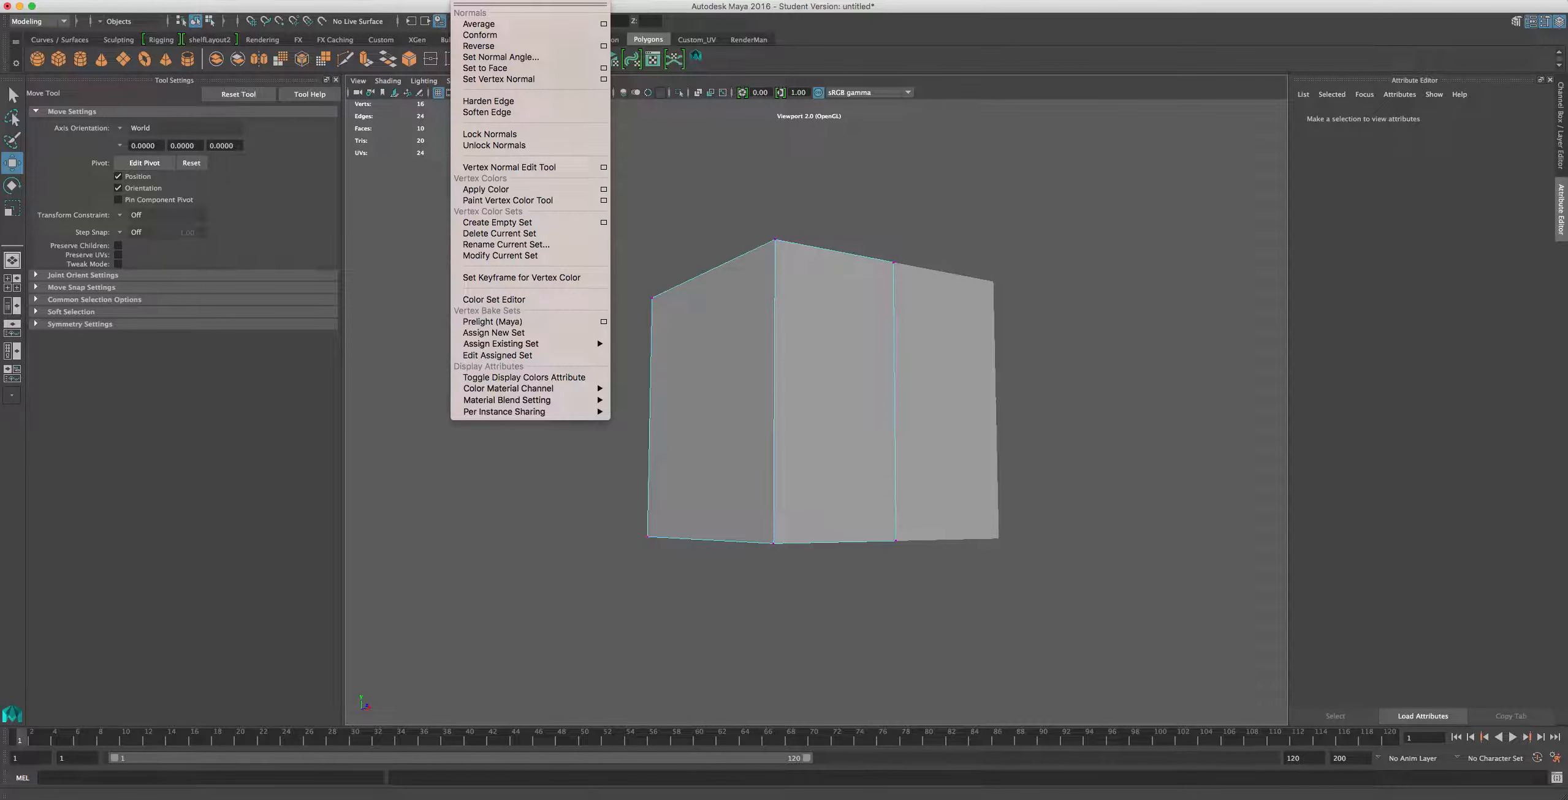
mouse_move(417, 0)
click(434, 86)
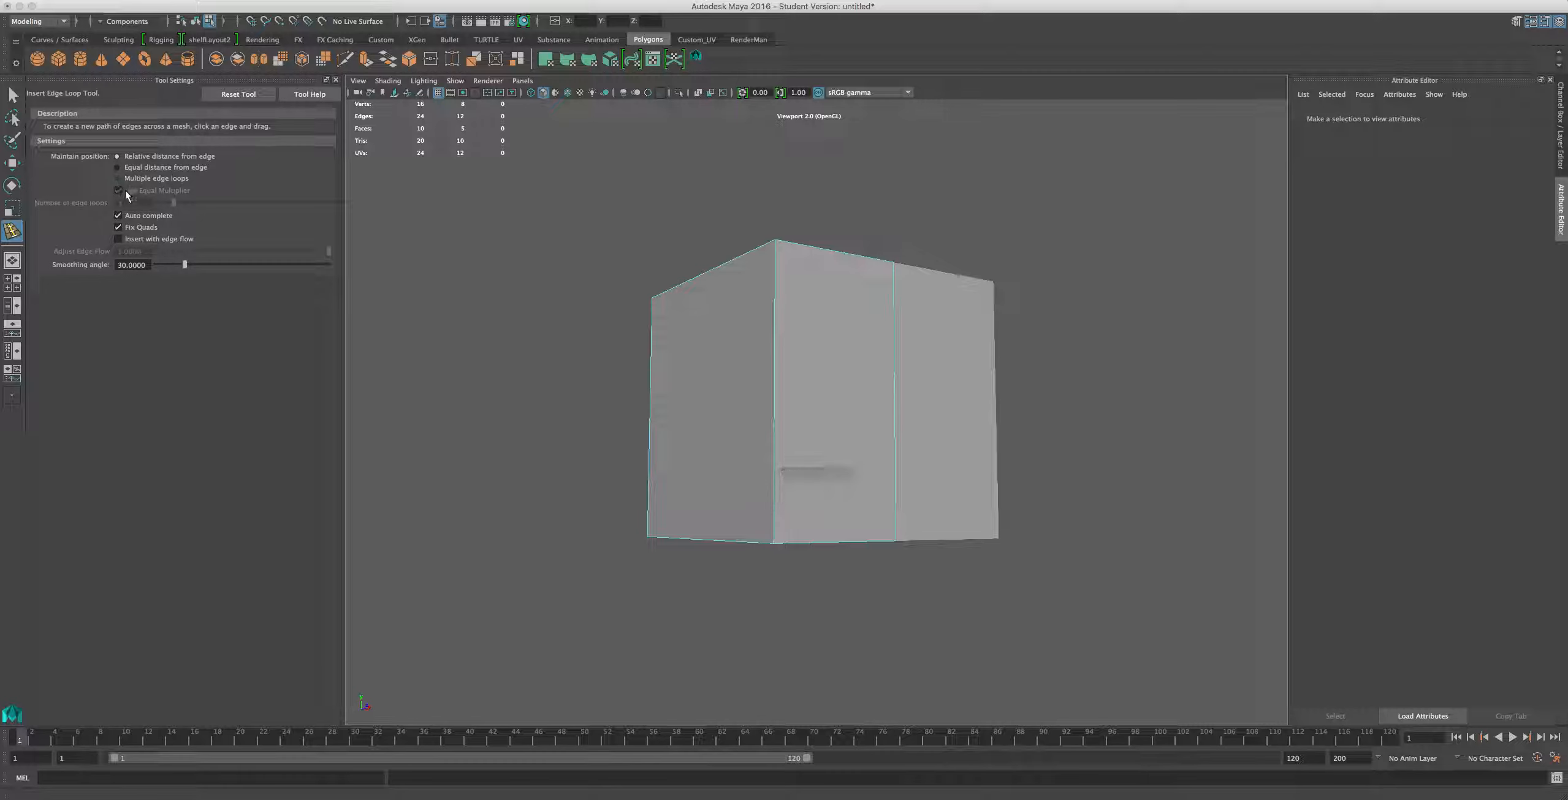
click(117, 178)
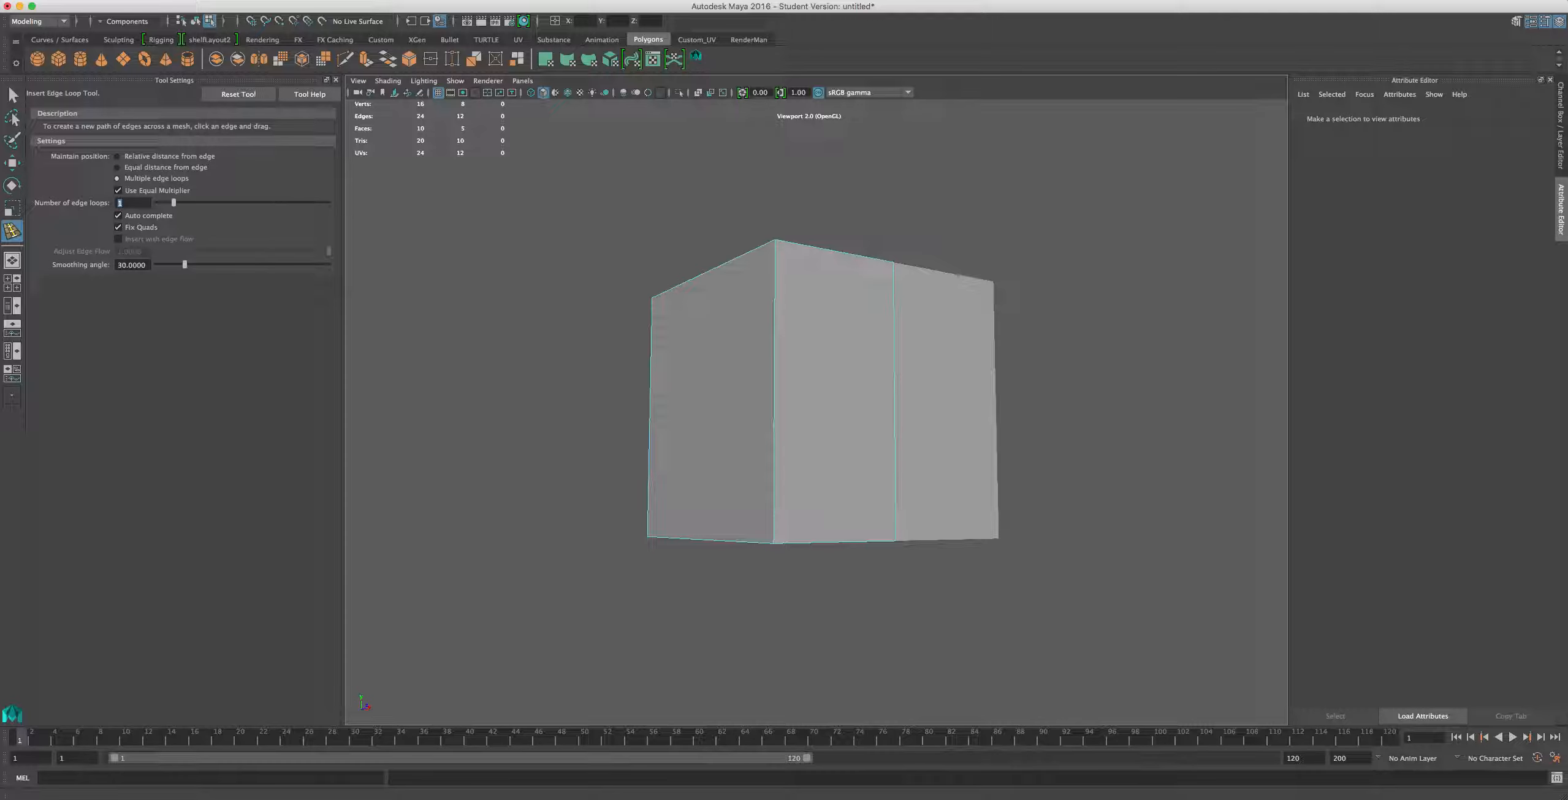
text(5)
key(Return)
drag(777, 365, 770, 398)
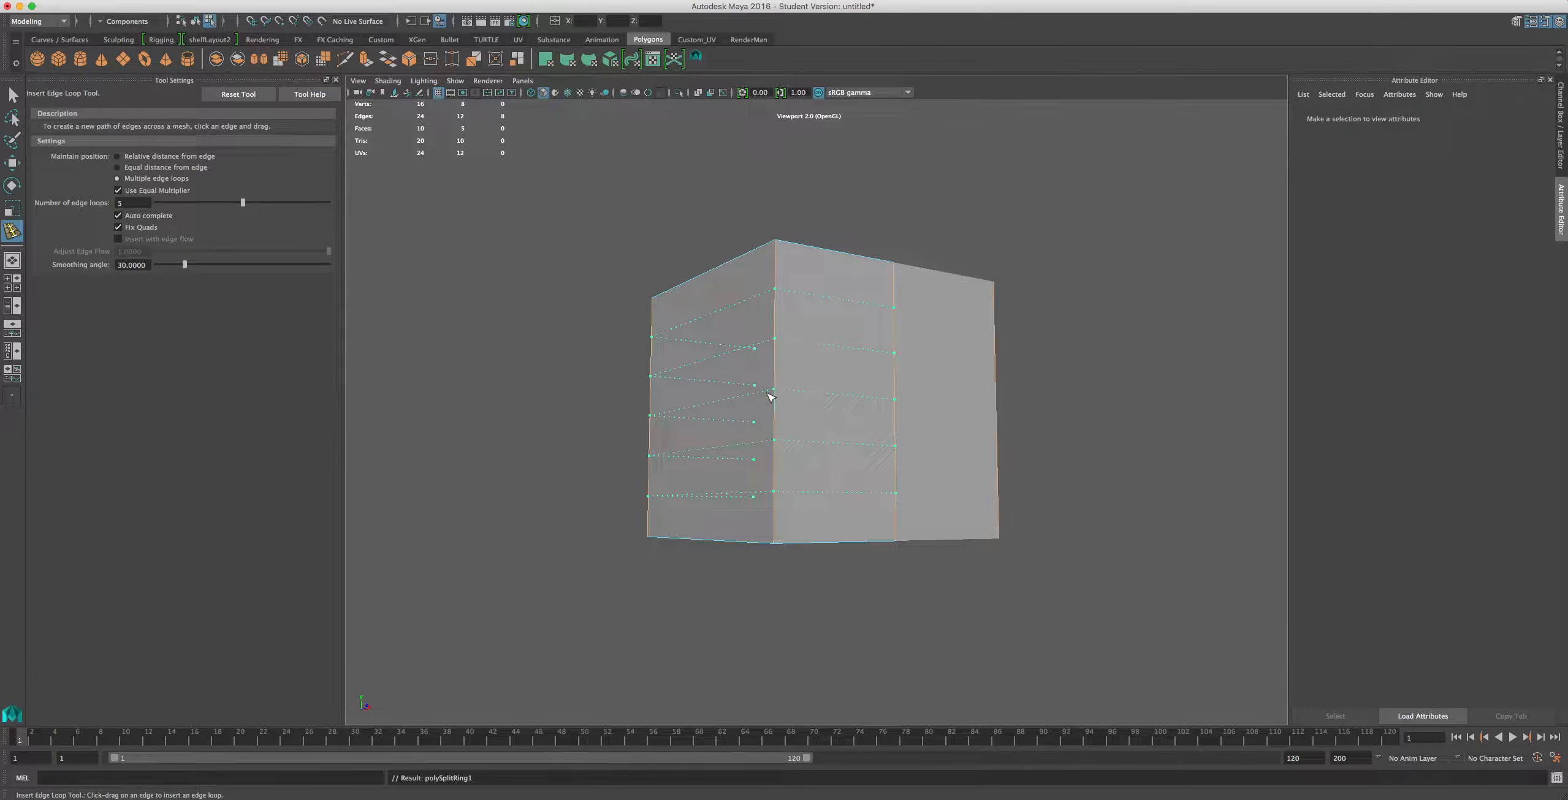
key(ctrl+z)
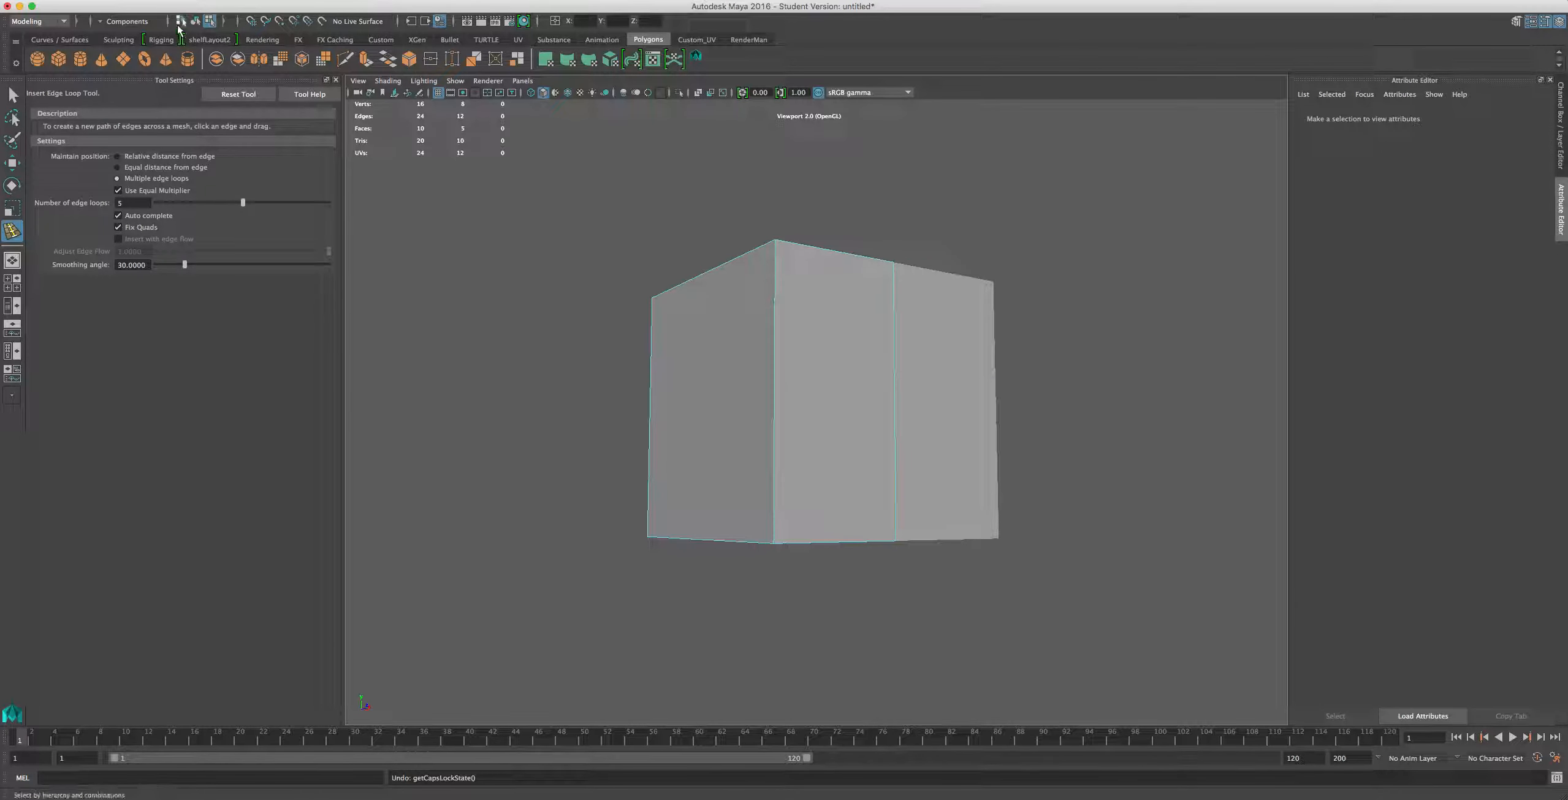
Close the tool settings, and select the original half in object mode
click(336, 80)
right_click(647, 334)
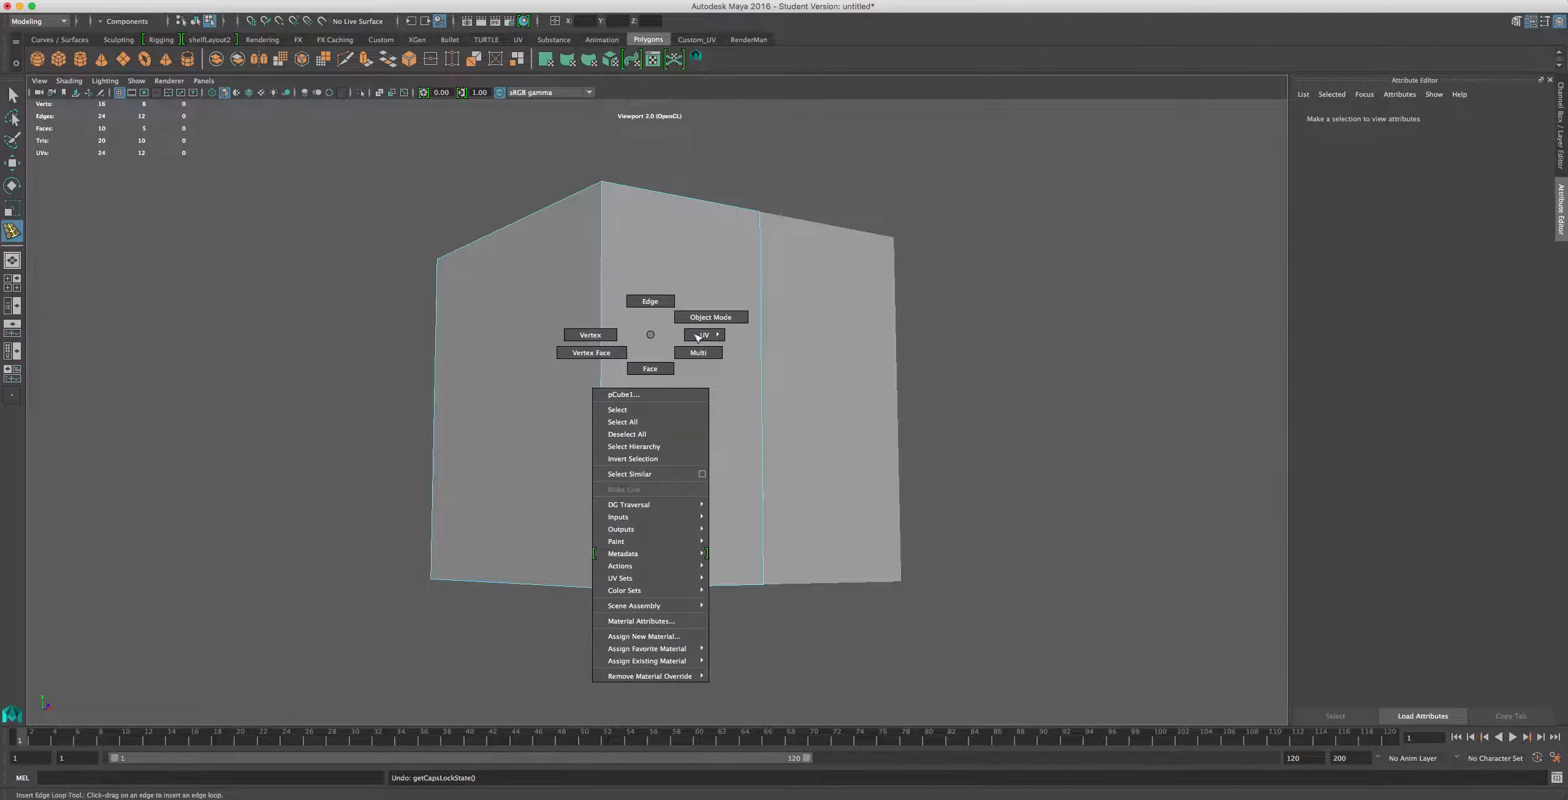
right_drag(662, 294, 705, 271)
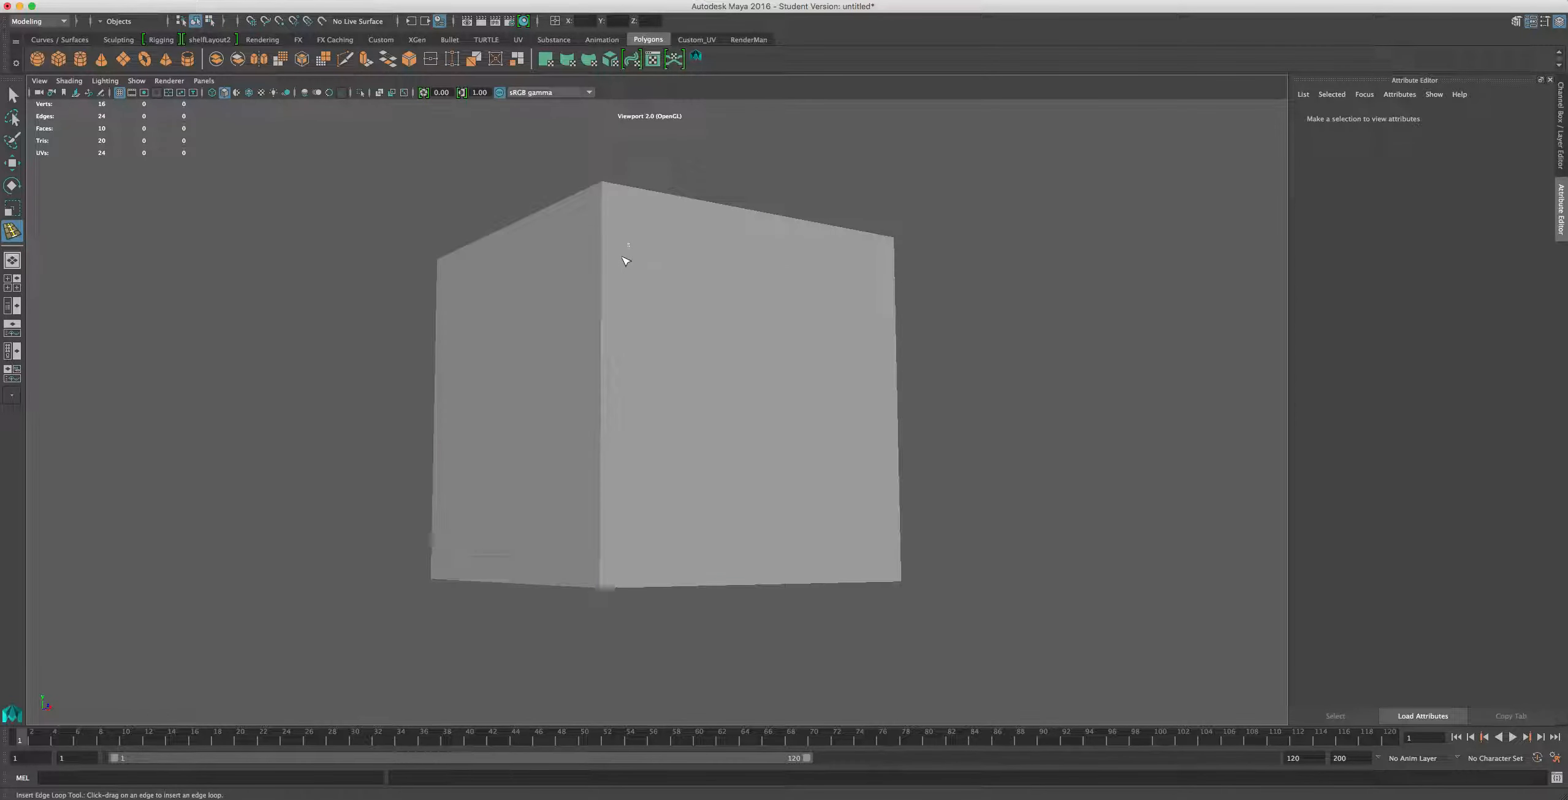
click(688, 424)
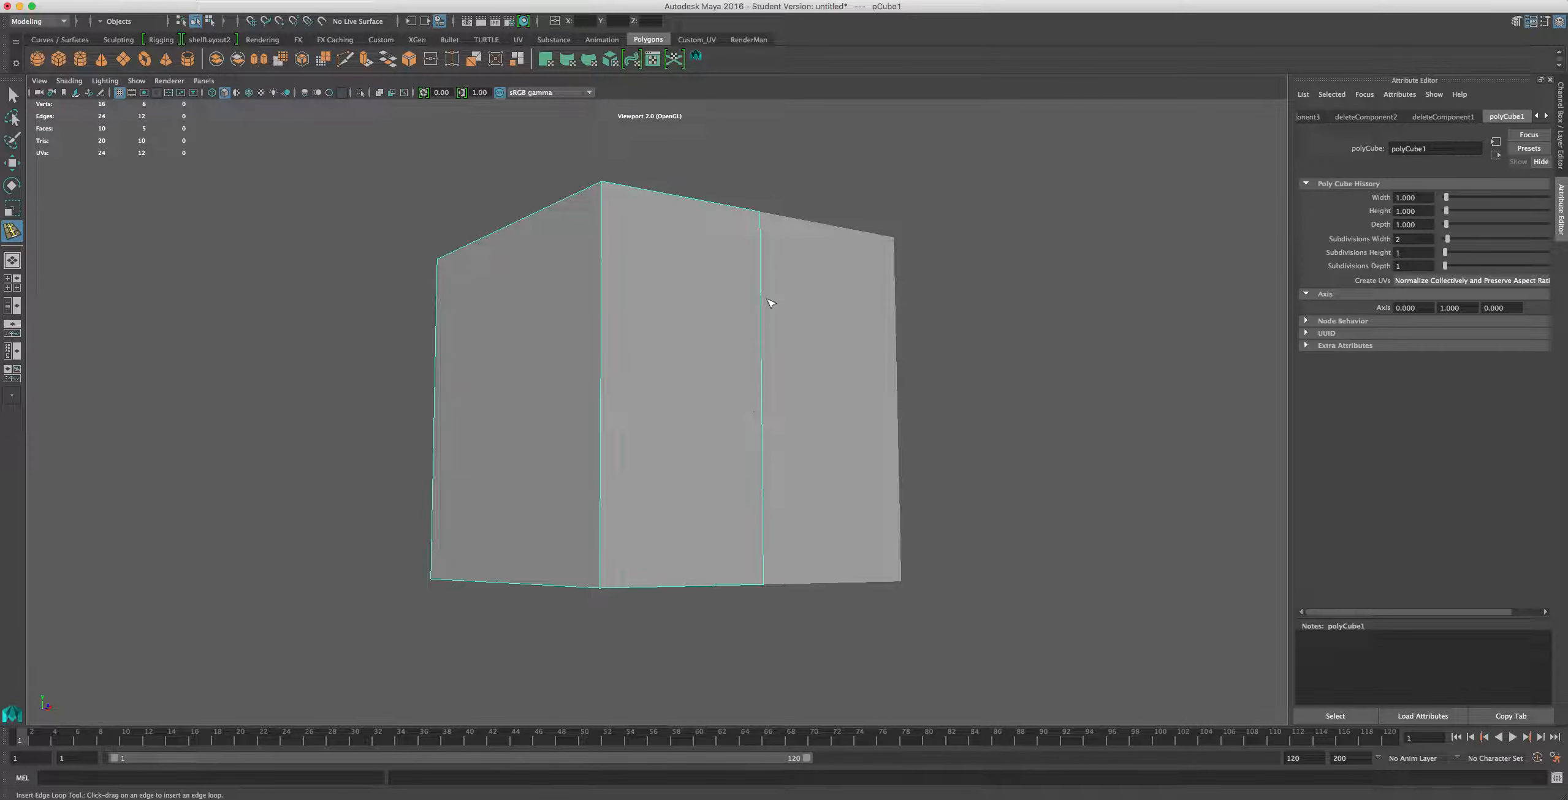
Select the mirrored instance and the original half in turn to examine them as separate objects
alt+drag(829, 325, 802, 351)
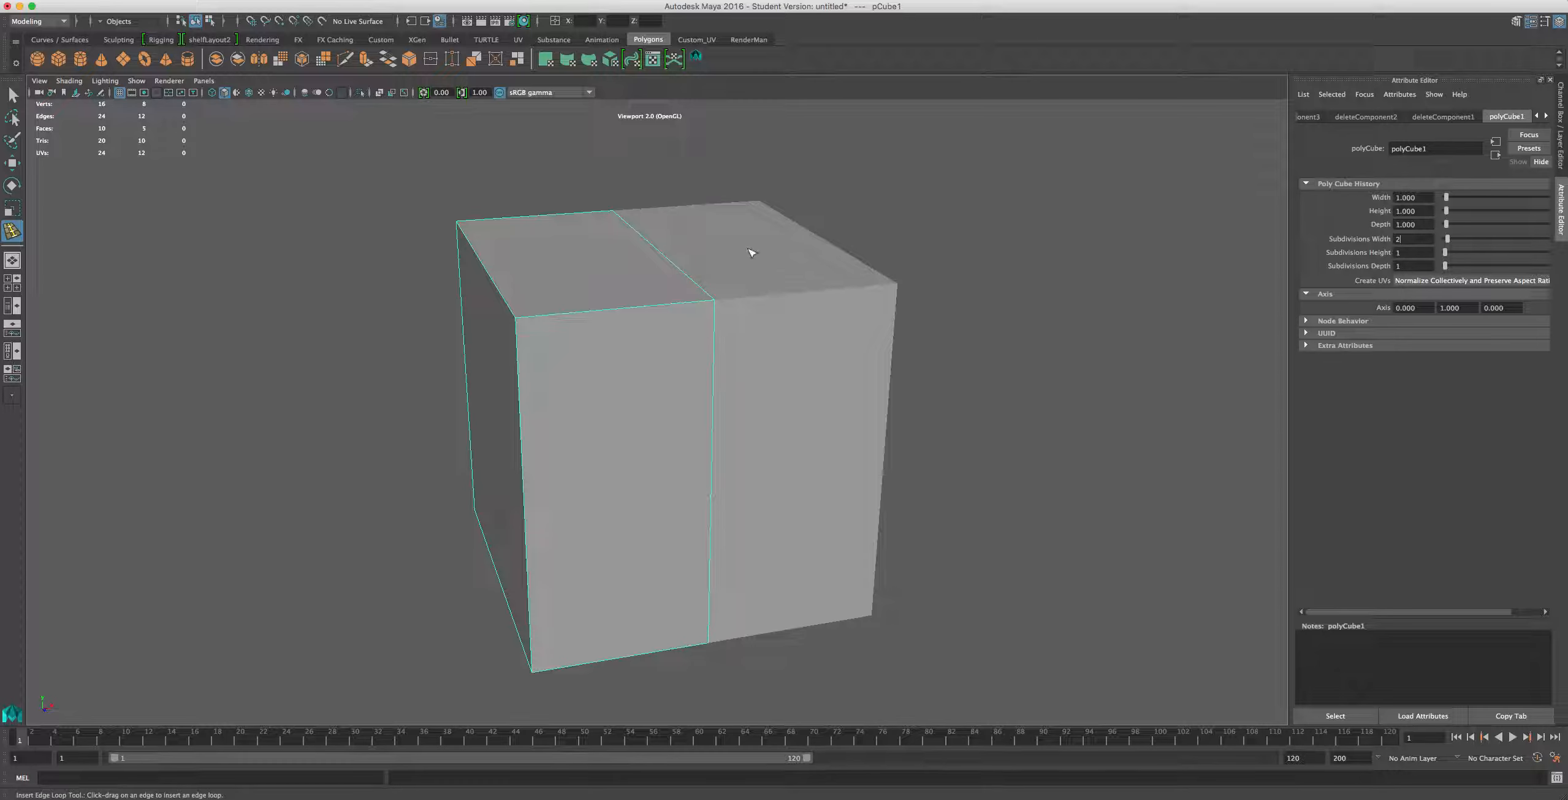
click(821, 308)
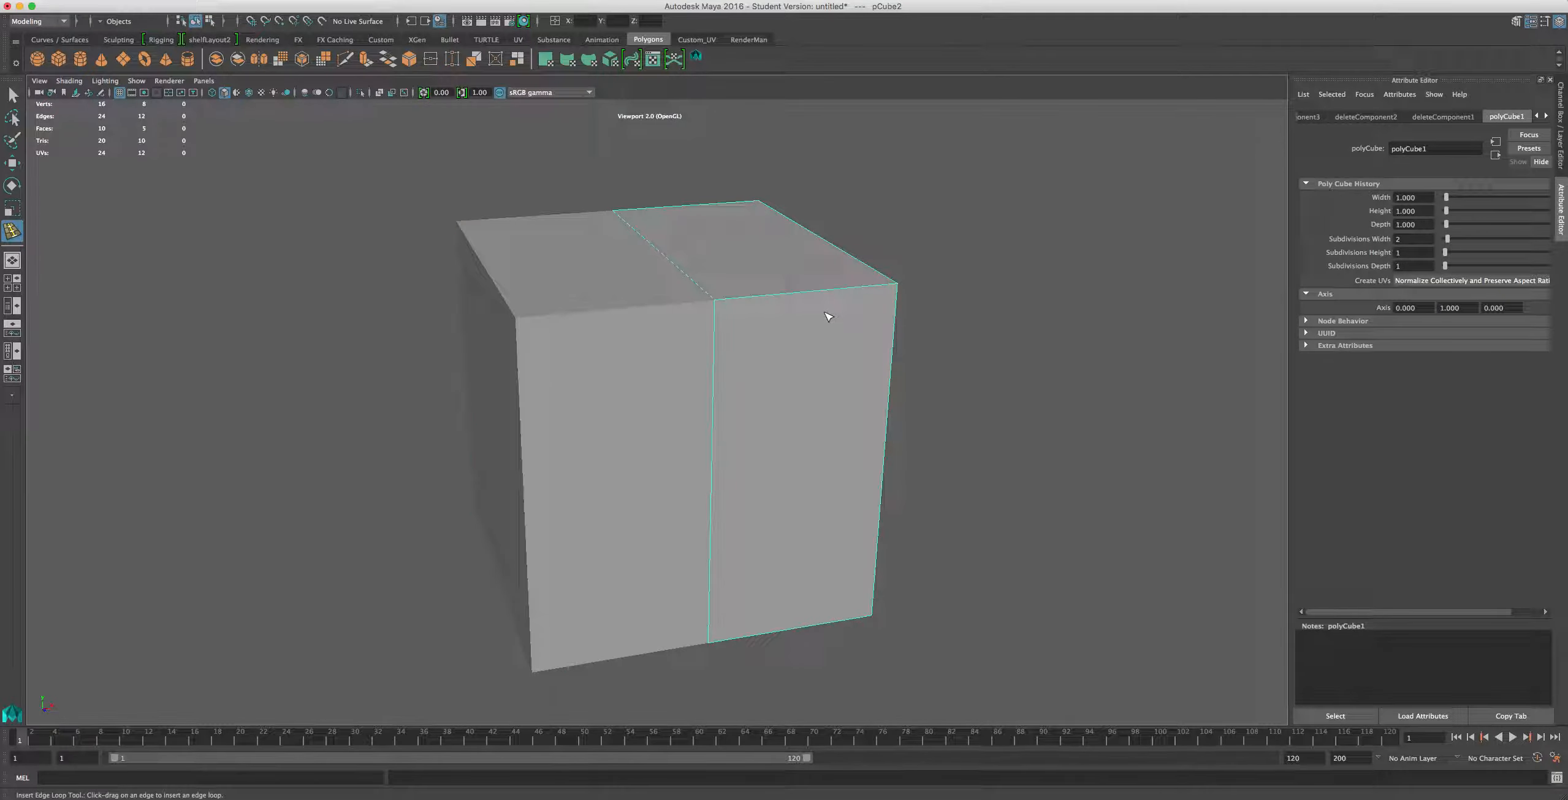
click(672, 348)
click(825, 289)
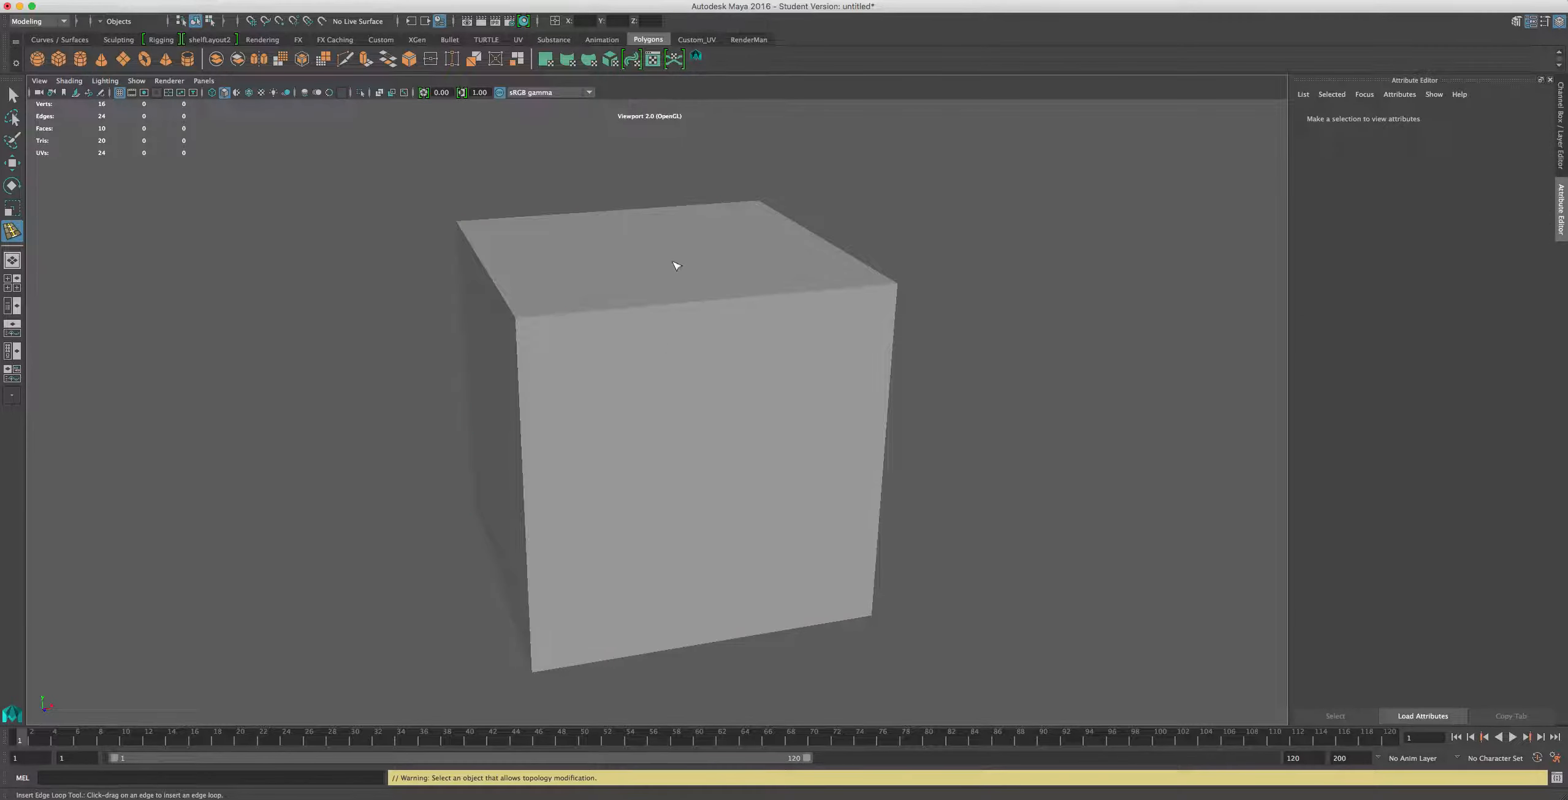
drag(677, 262, 762, 346)
click(648, 369)
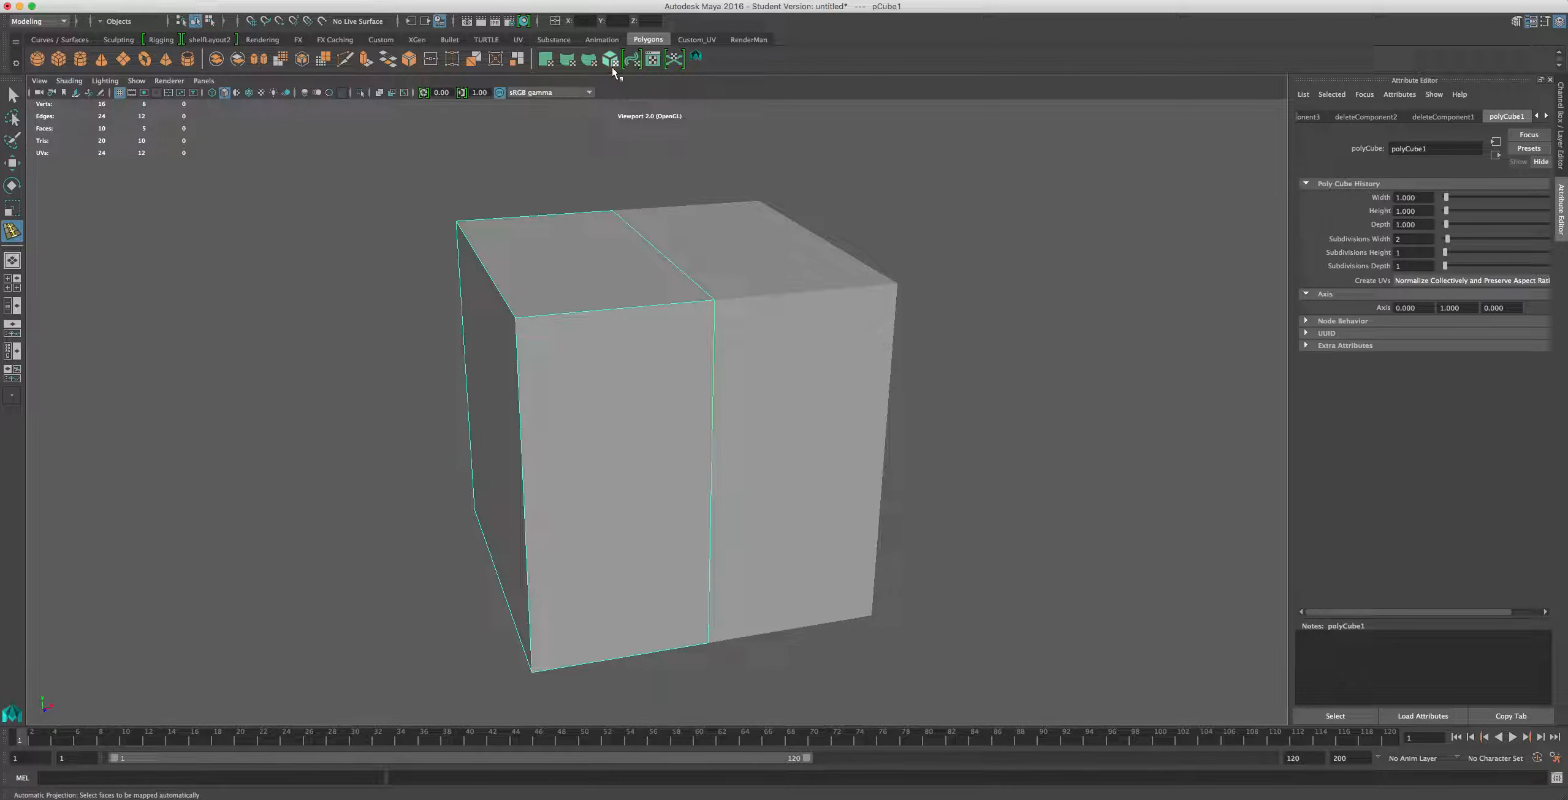
Try to extrude the top face of the original half
right_drag(602, 296, 602, 323)
click(594, 285)
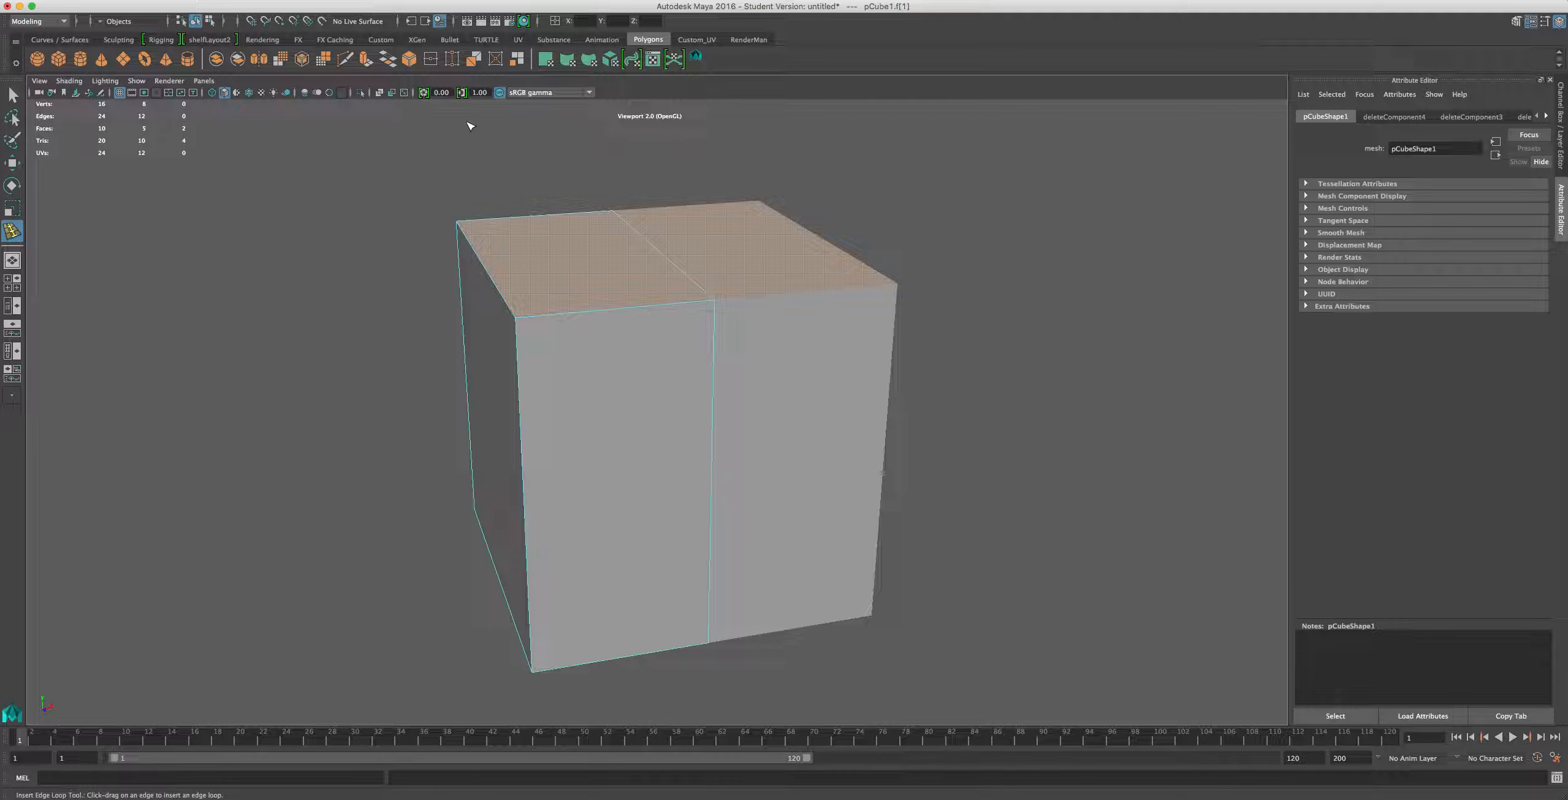
key(ctrl+e)
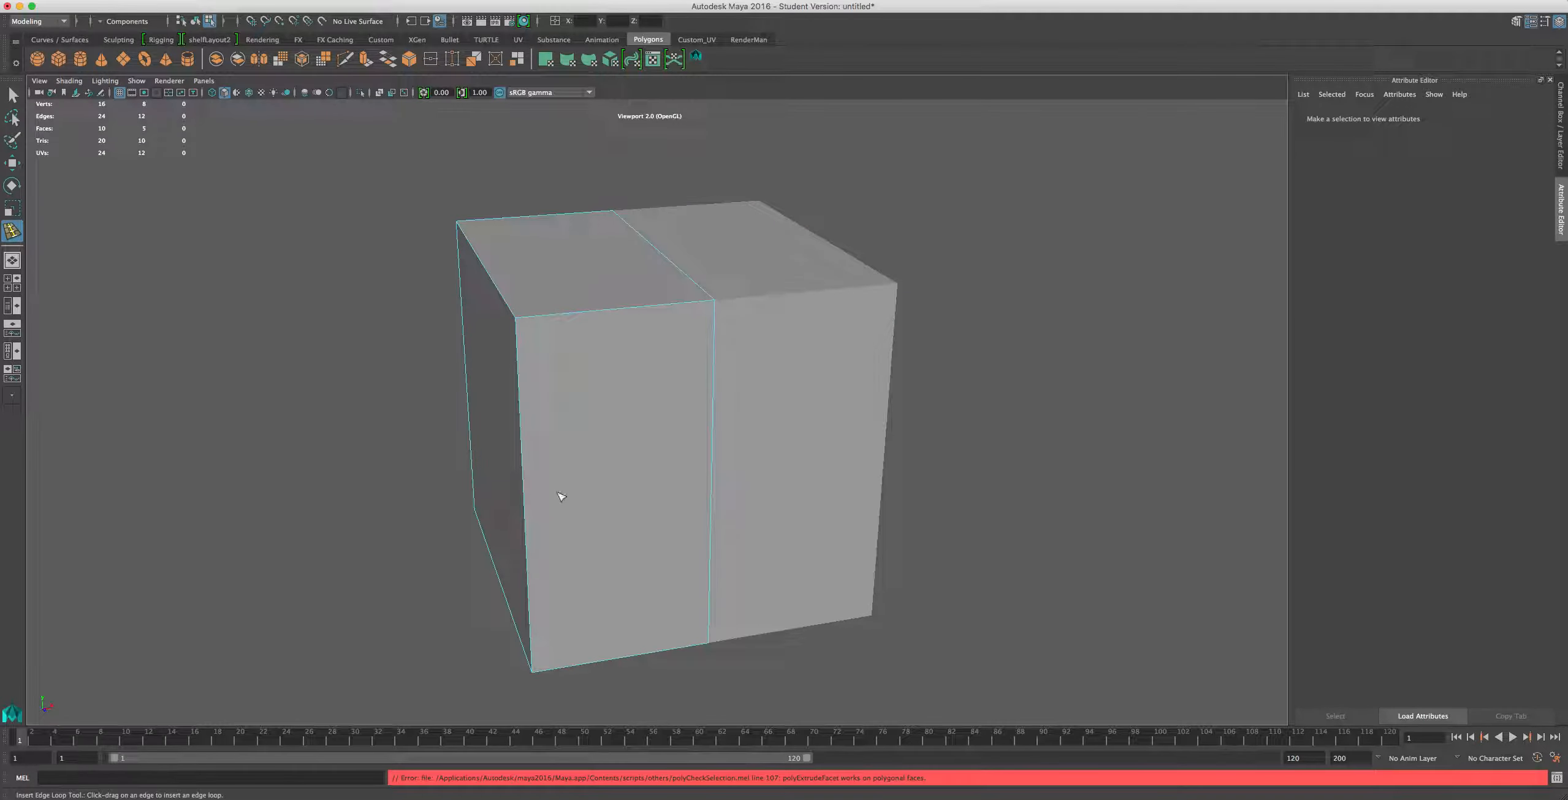
Move the outer side face of the original half outward about 0.155 along X, and extrude it with a thickness of 10
right_click(582, 407)
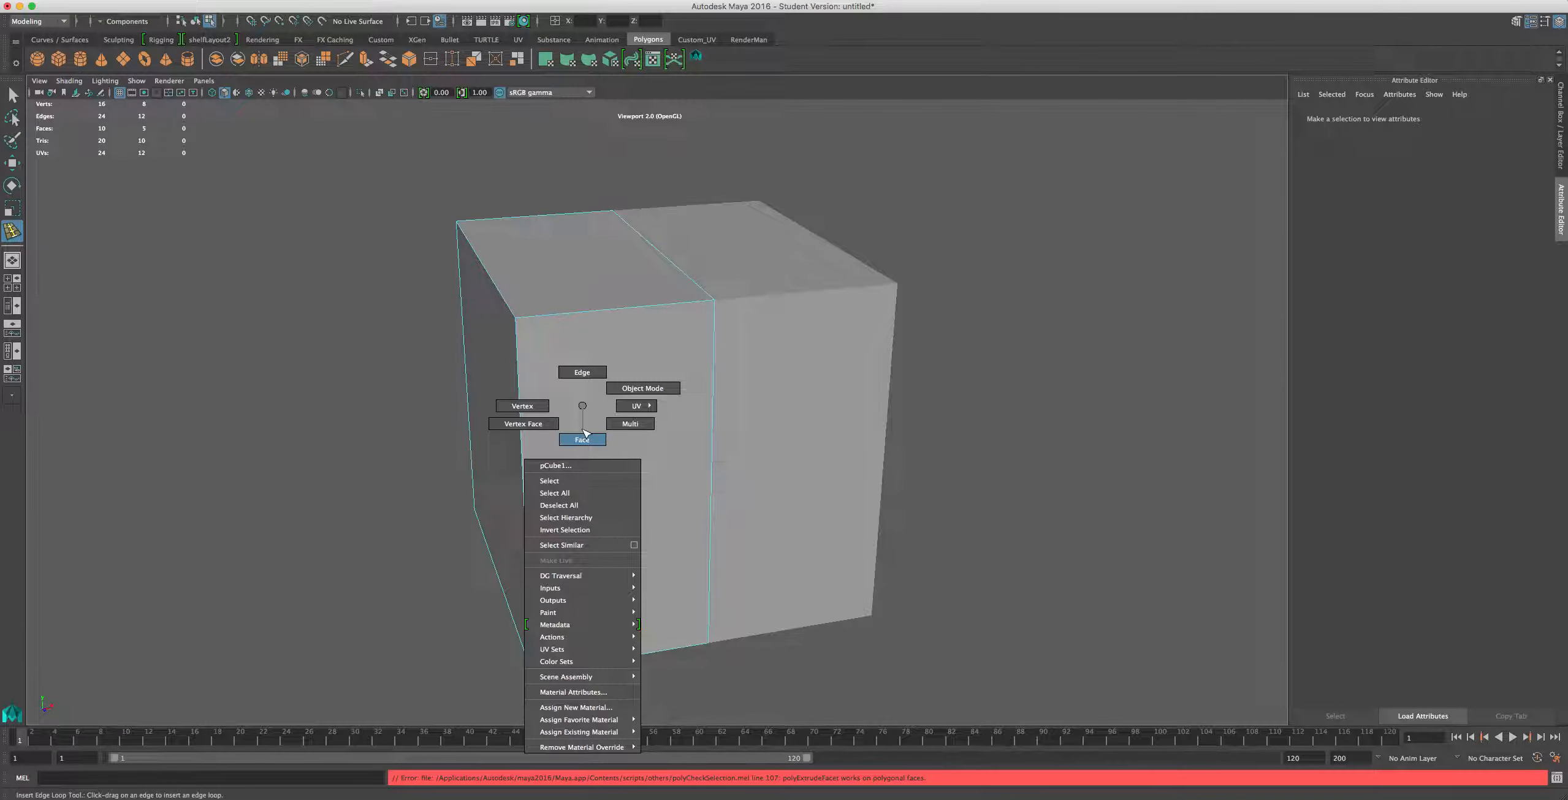
click(583, 436)
key(w)
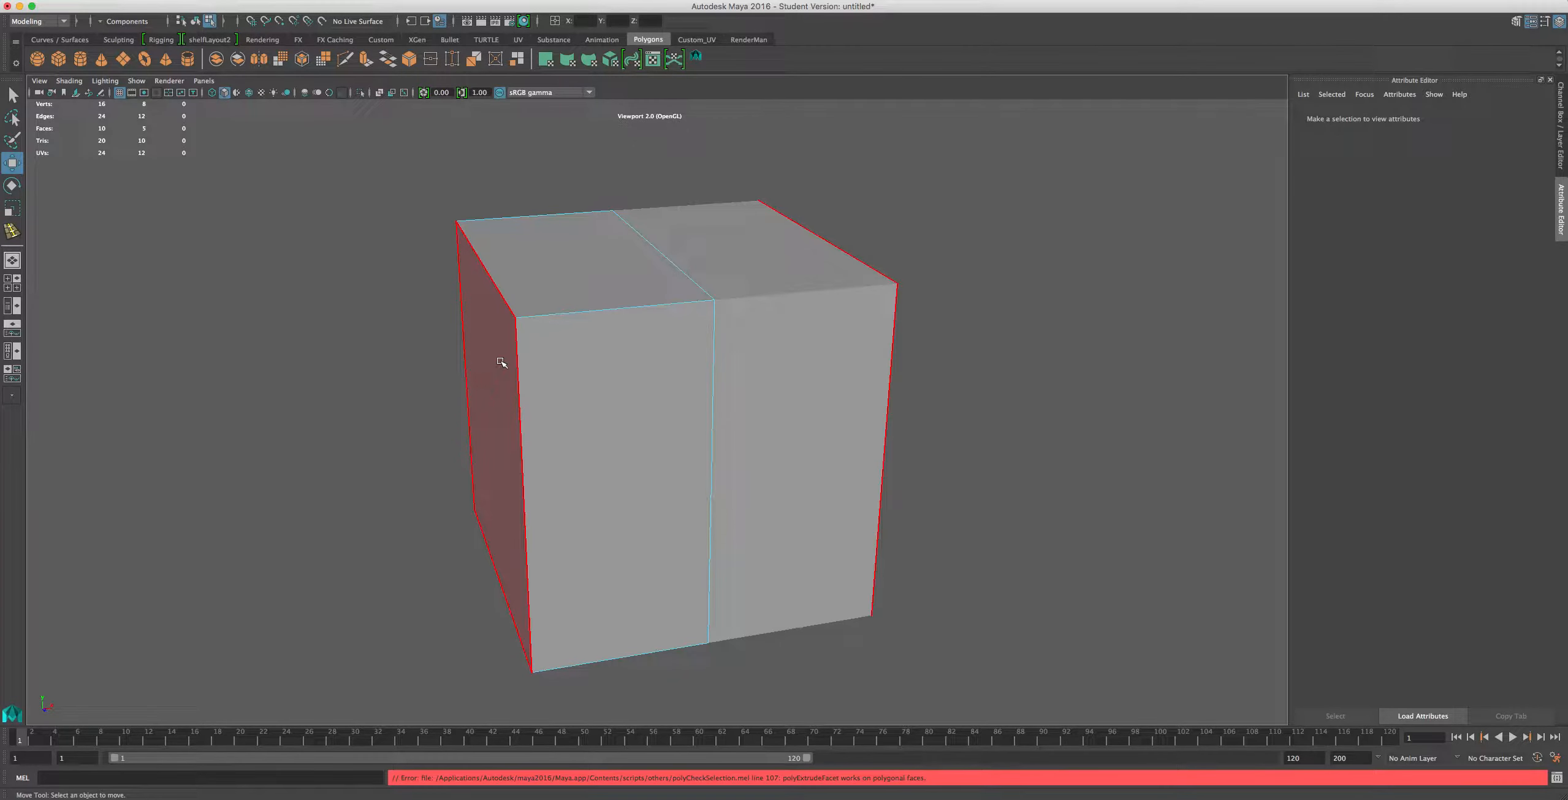
click(496, 402)
drag(515, 432, 464, 434)
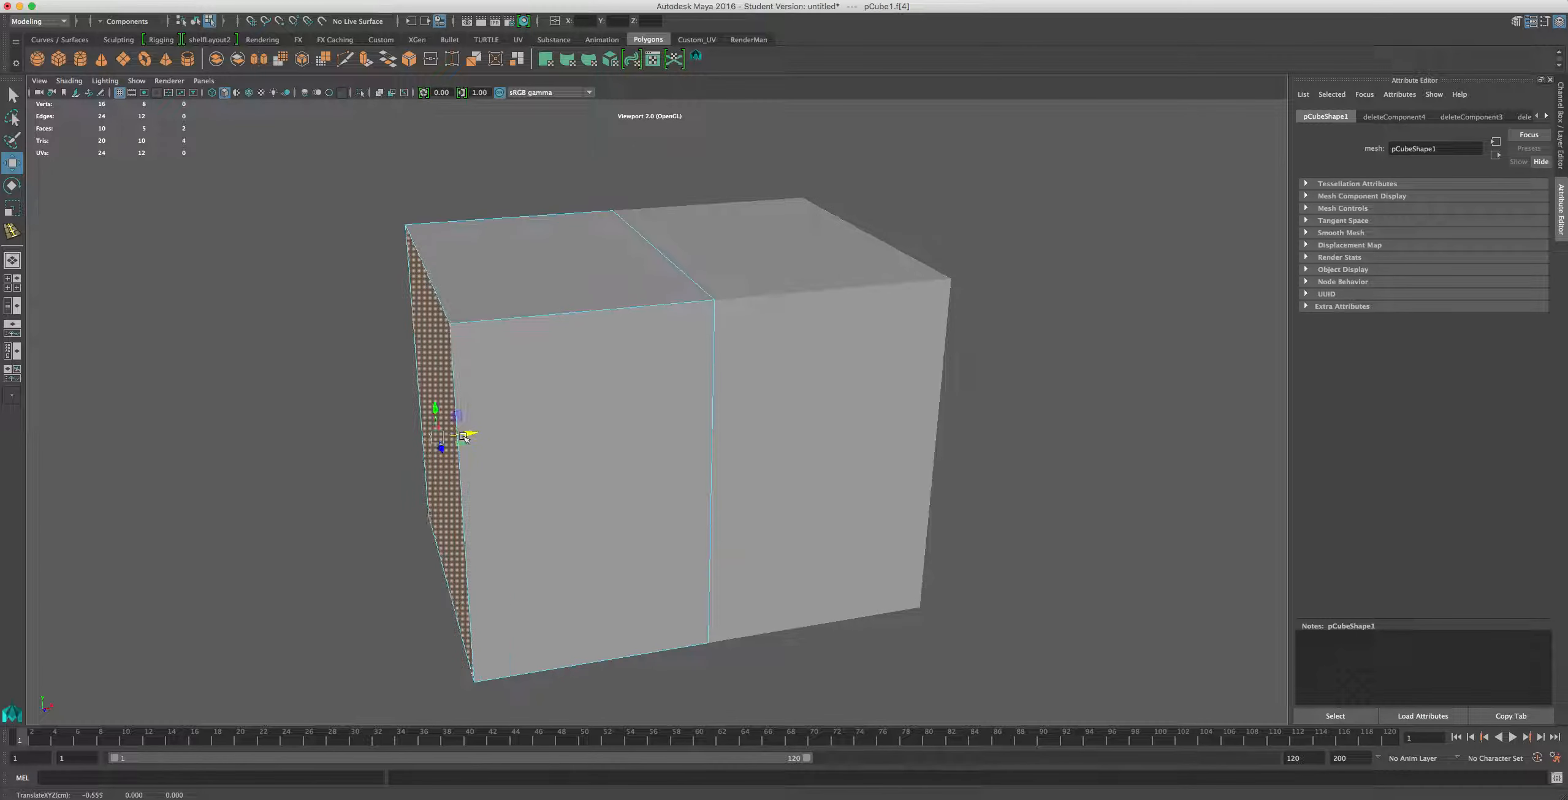
key(ctrl+e)
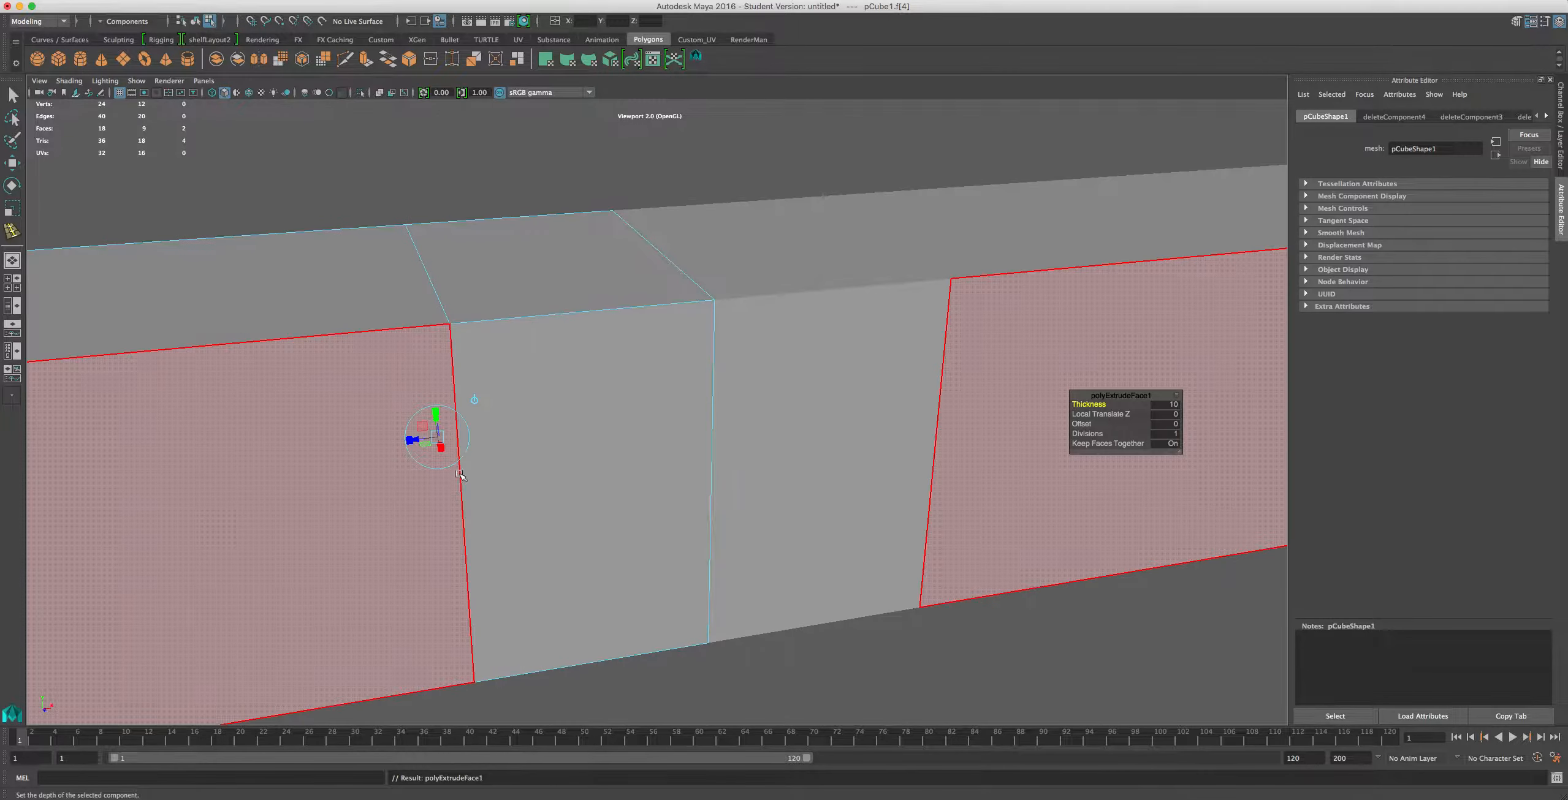
scroll(504, 447, down, 3)
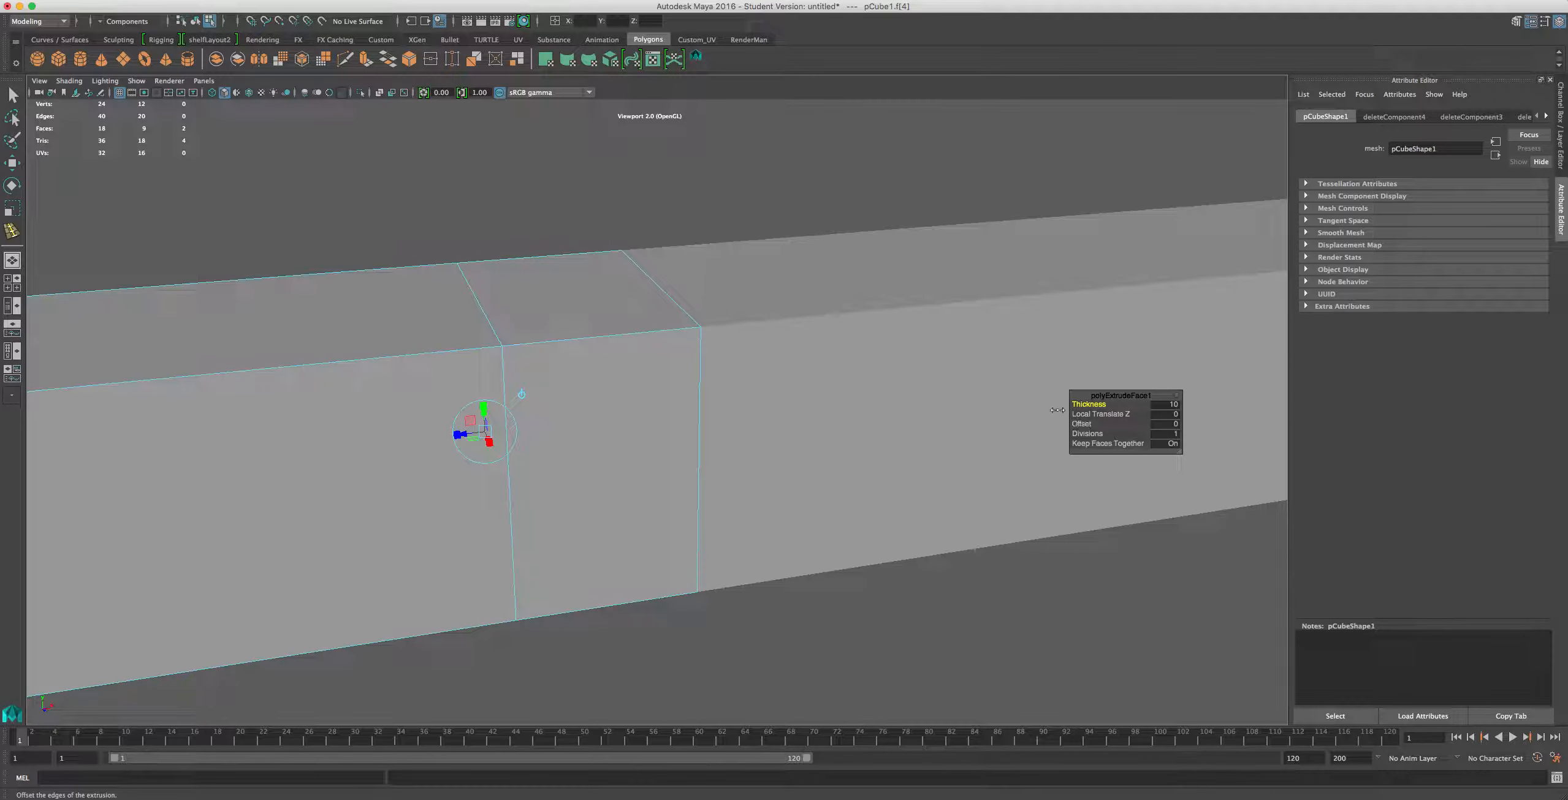
Set the height subdivisions to 4 on the cube's polyCube1 history node, and examine the effect on the extruded shape
click(658, 346)
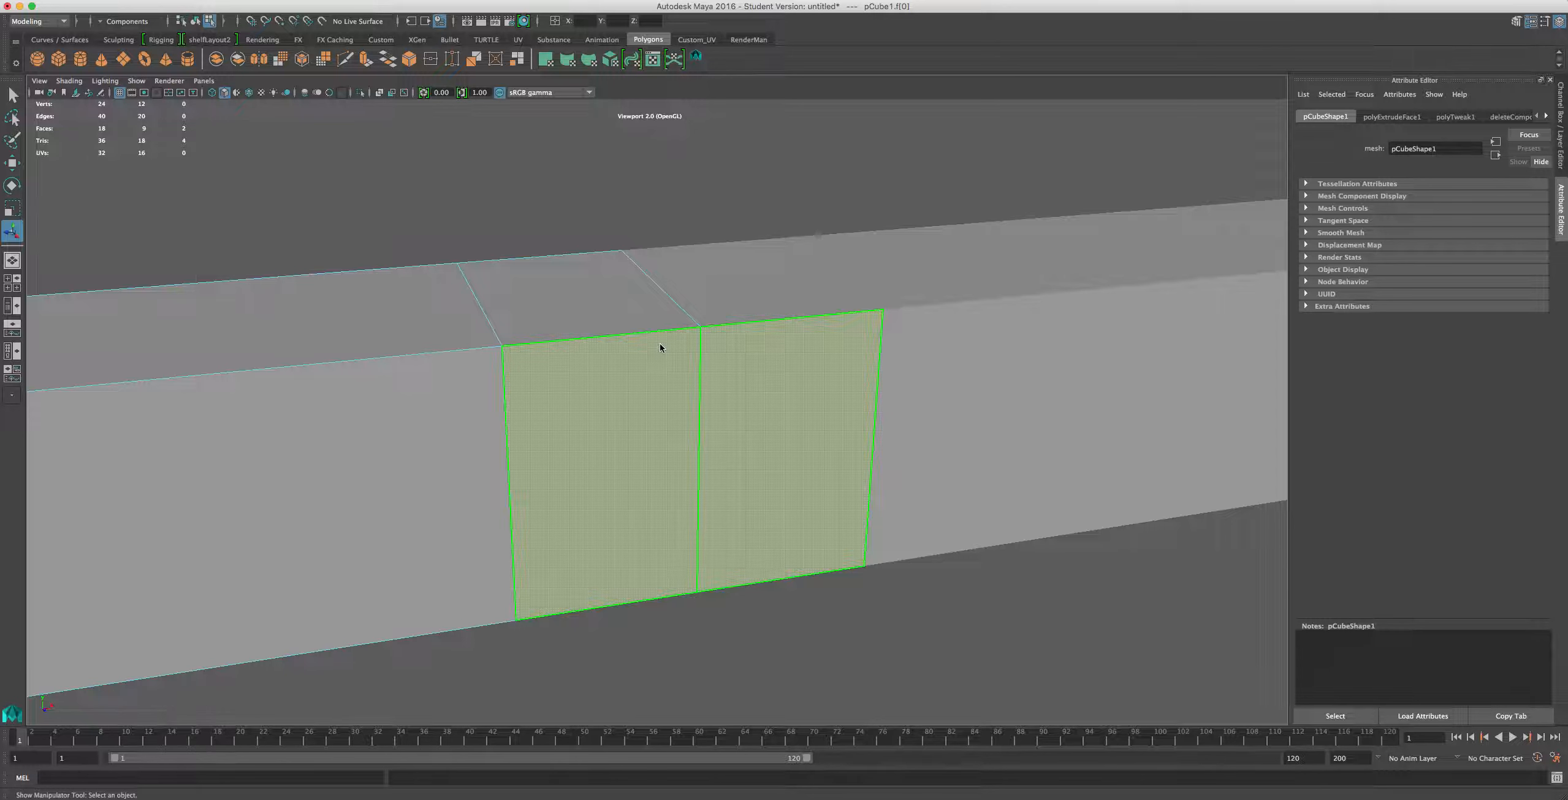
click(1394, 118)
click(883, 214)
key(z)
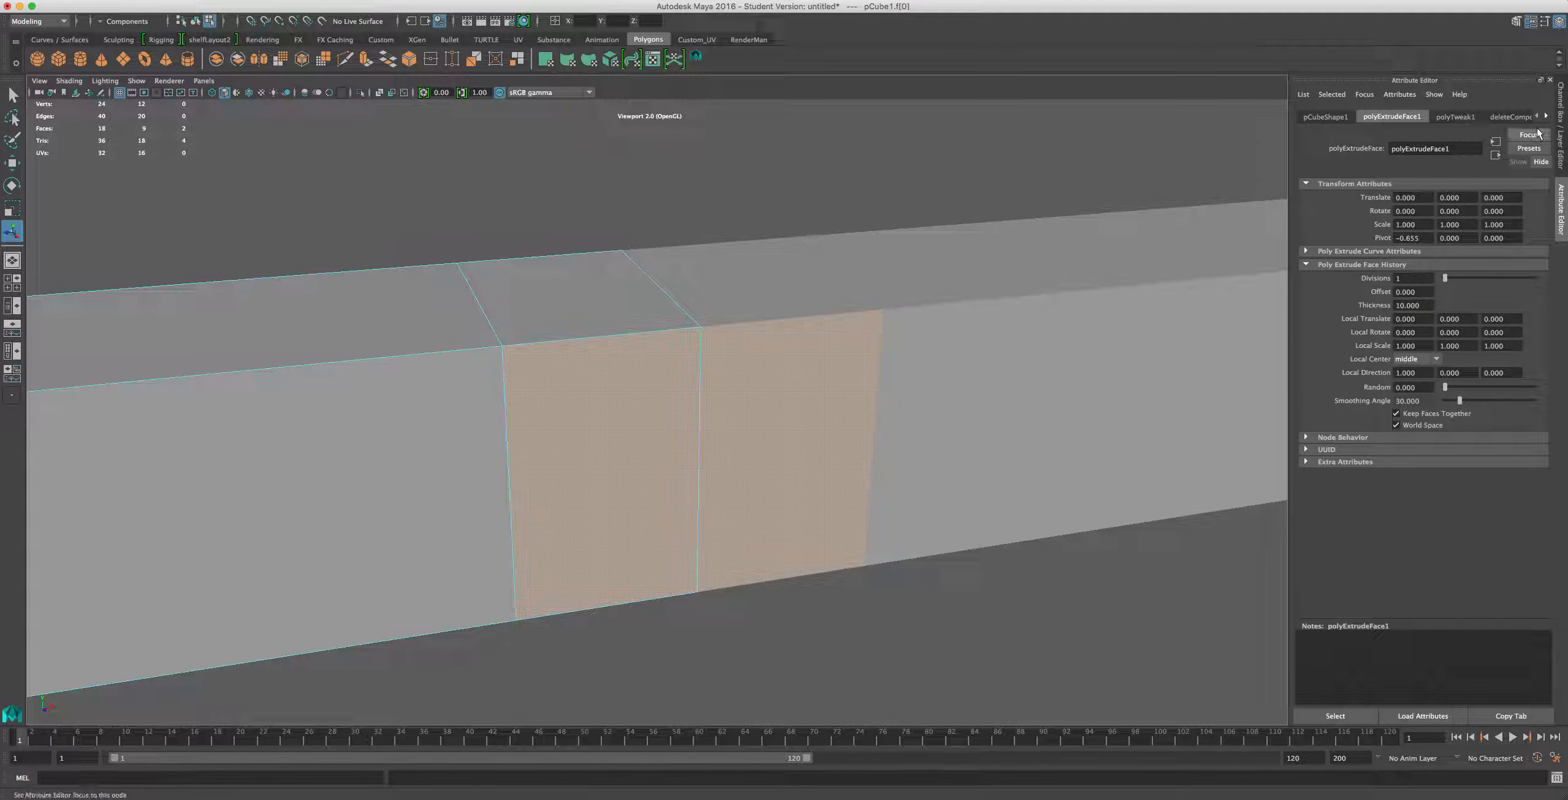
click(1545, 117)
click(1545, 116)
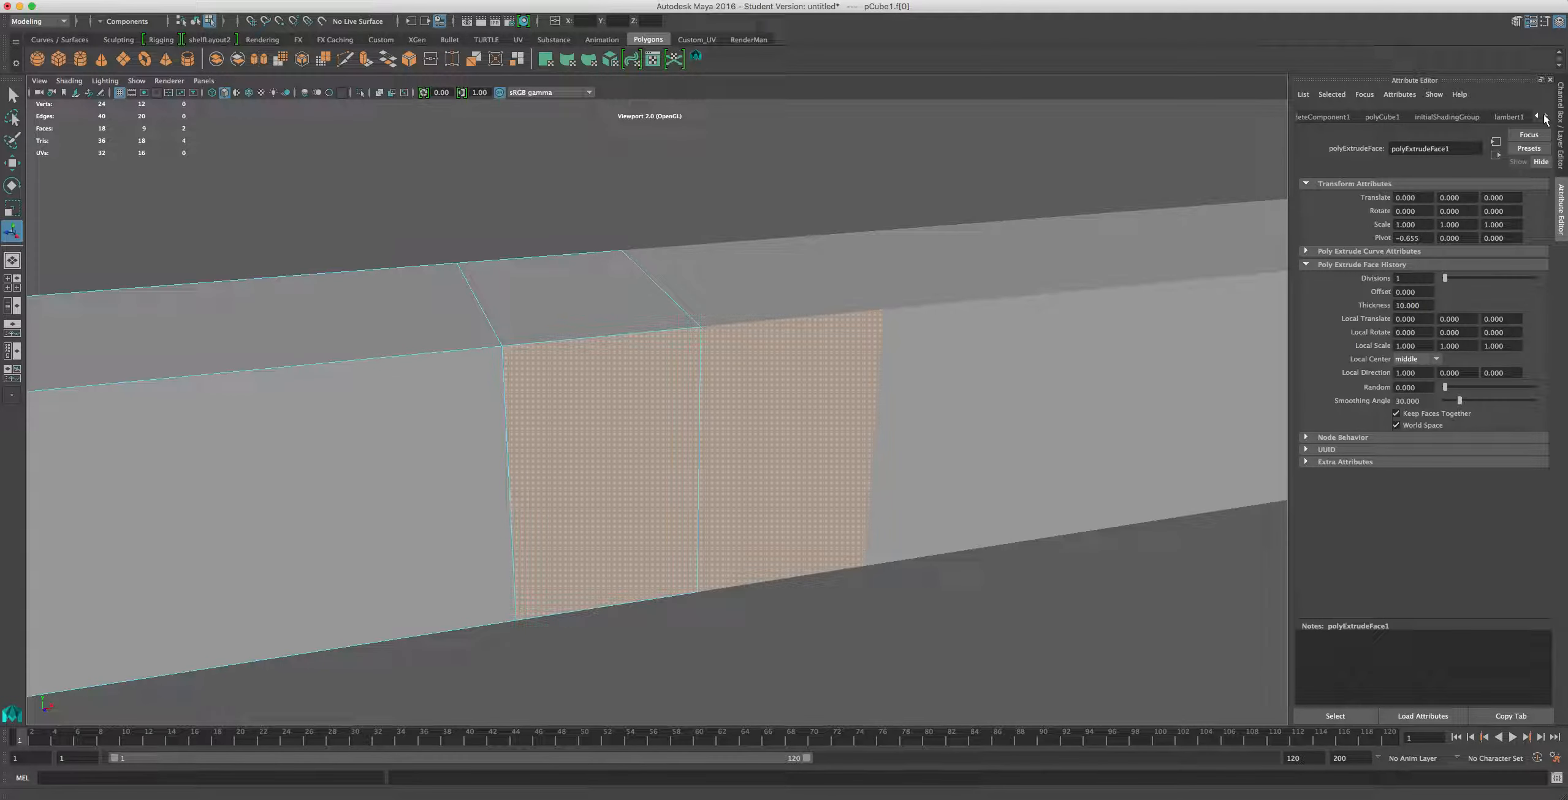
click(1385, 117)
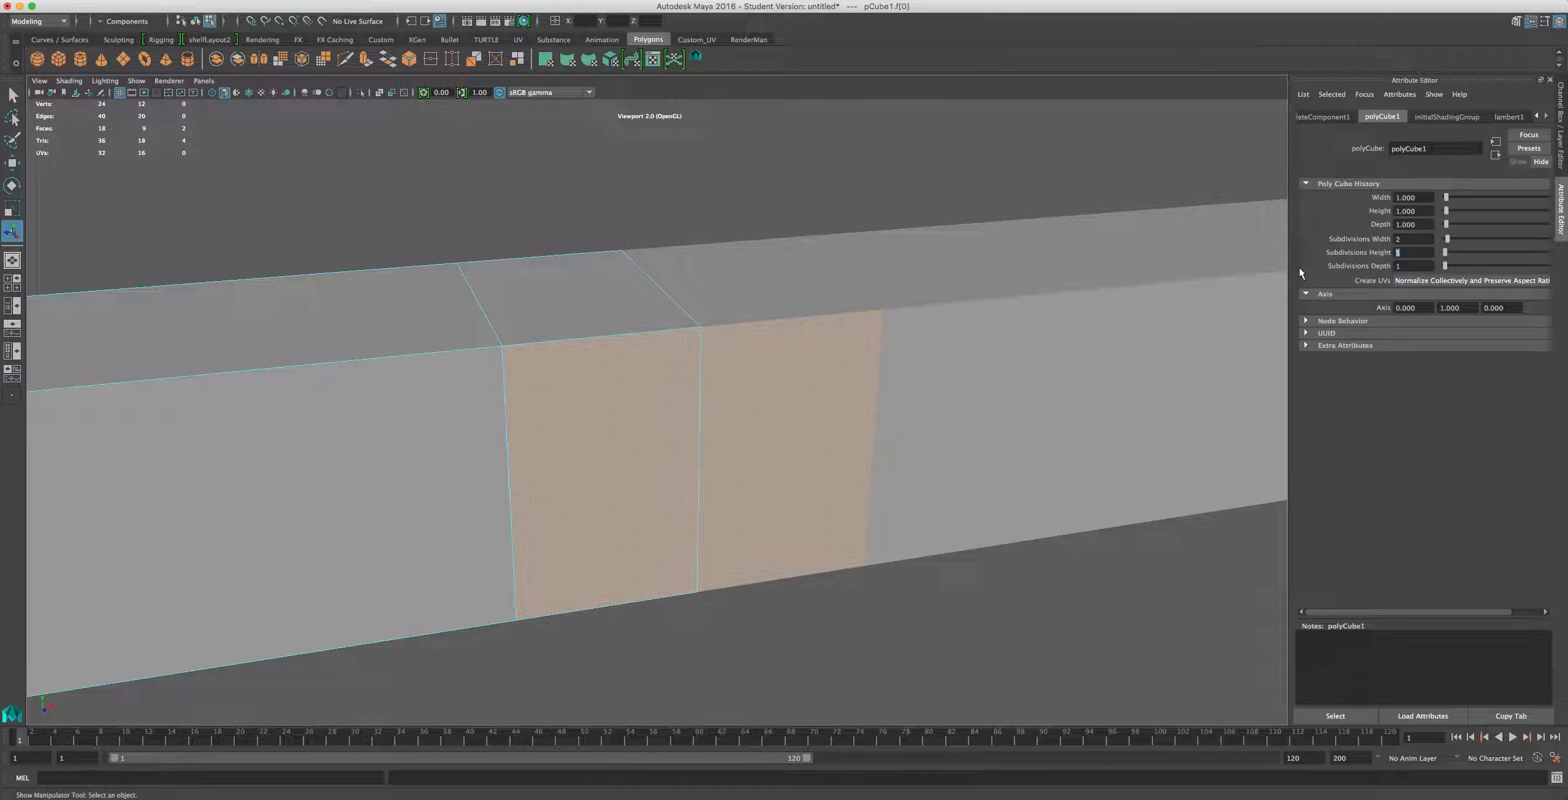
key(Return)
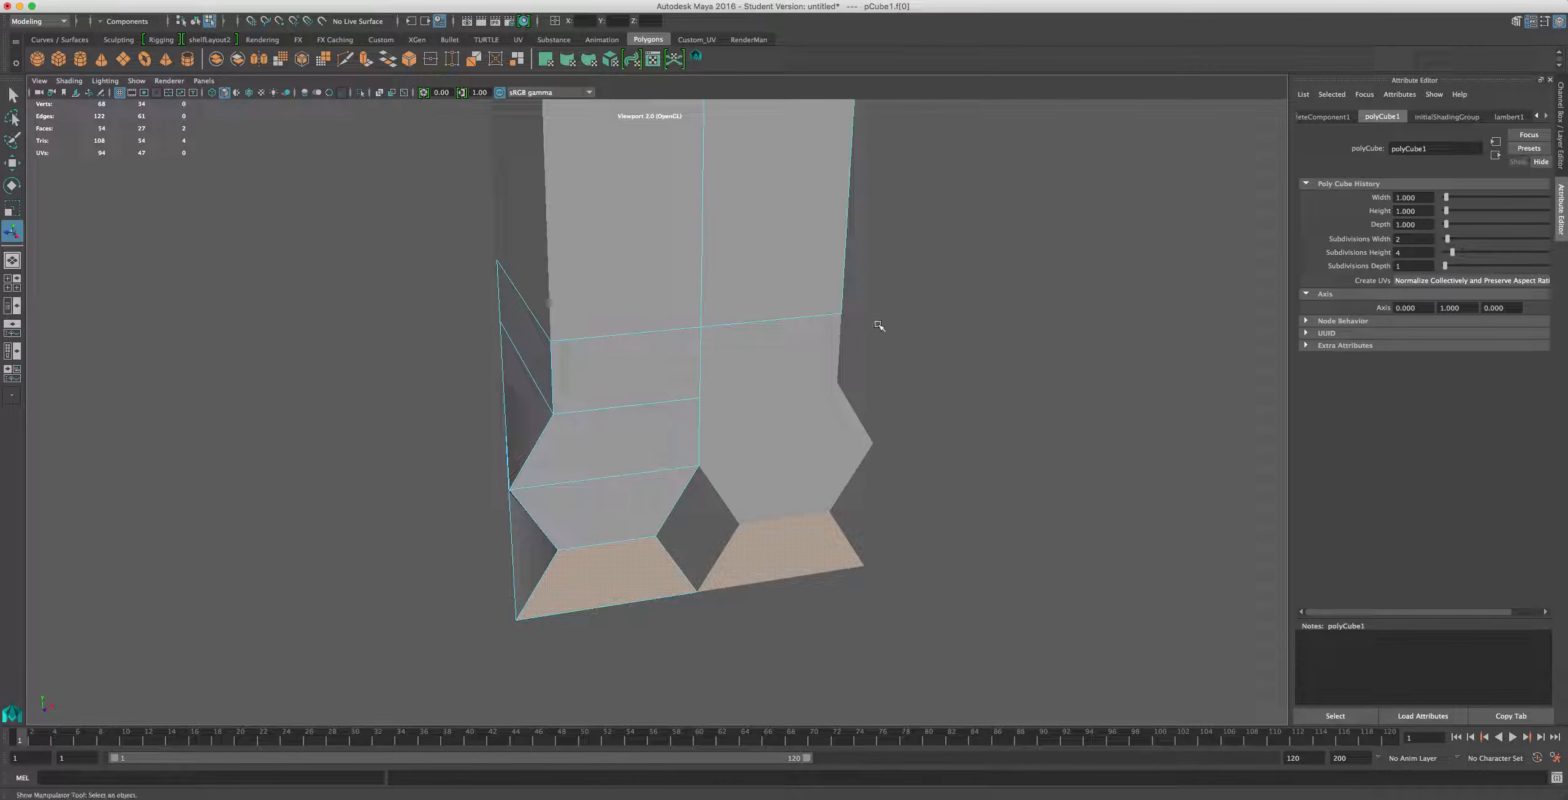
alt+right_drag(874, 326, 802, 353)
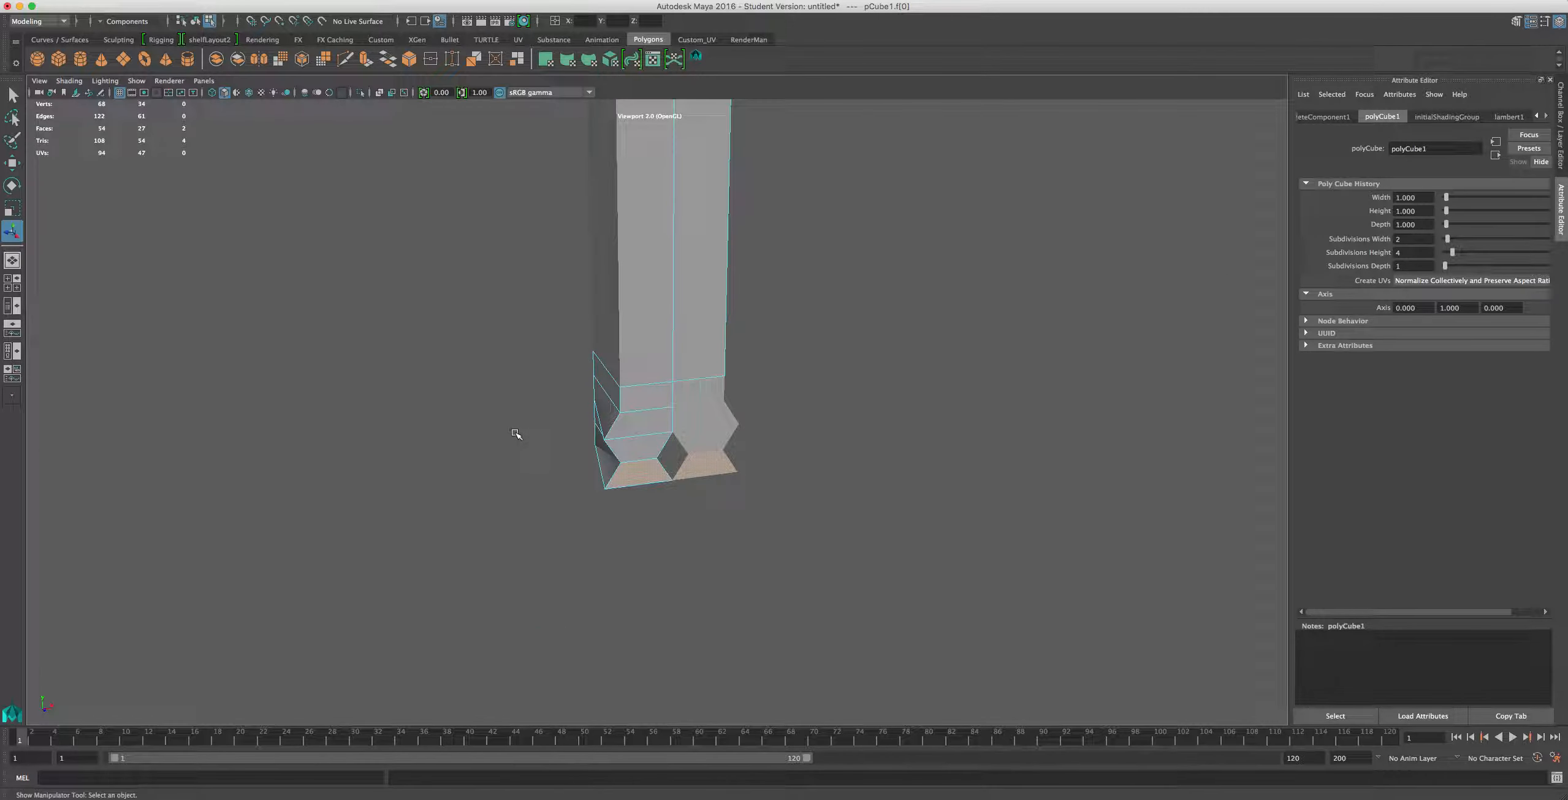
alt+middle_drag(518, 434, 600, 683)
alt+right_drag(601, 685, 624, 441)
alt+middle_drag(624, 442, 622, 448)
Undo the height subdivision change, and try setting the cube's width subdivisions to 1
key(z)
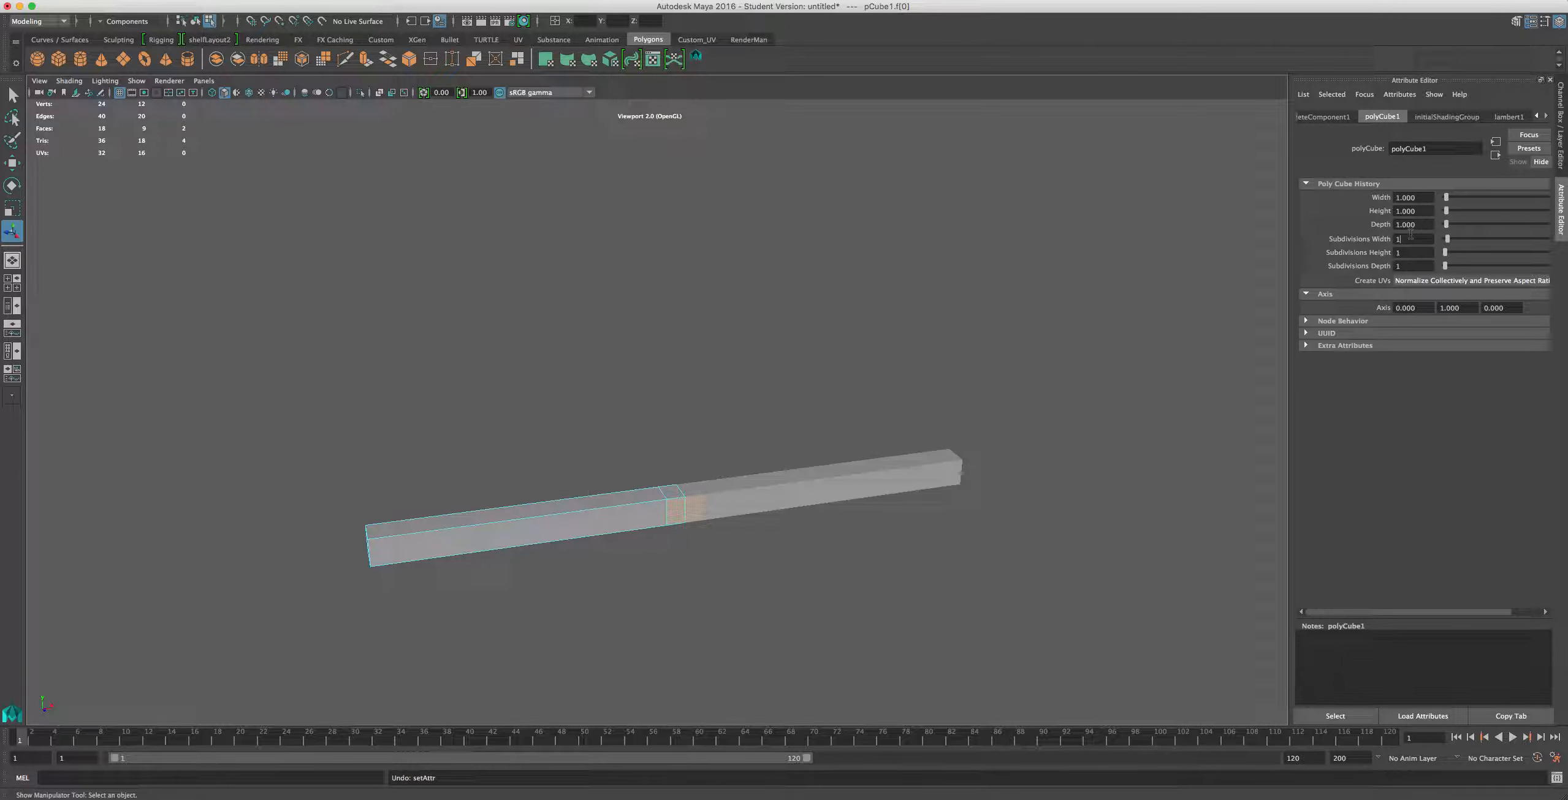
key(z)
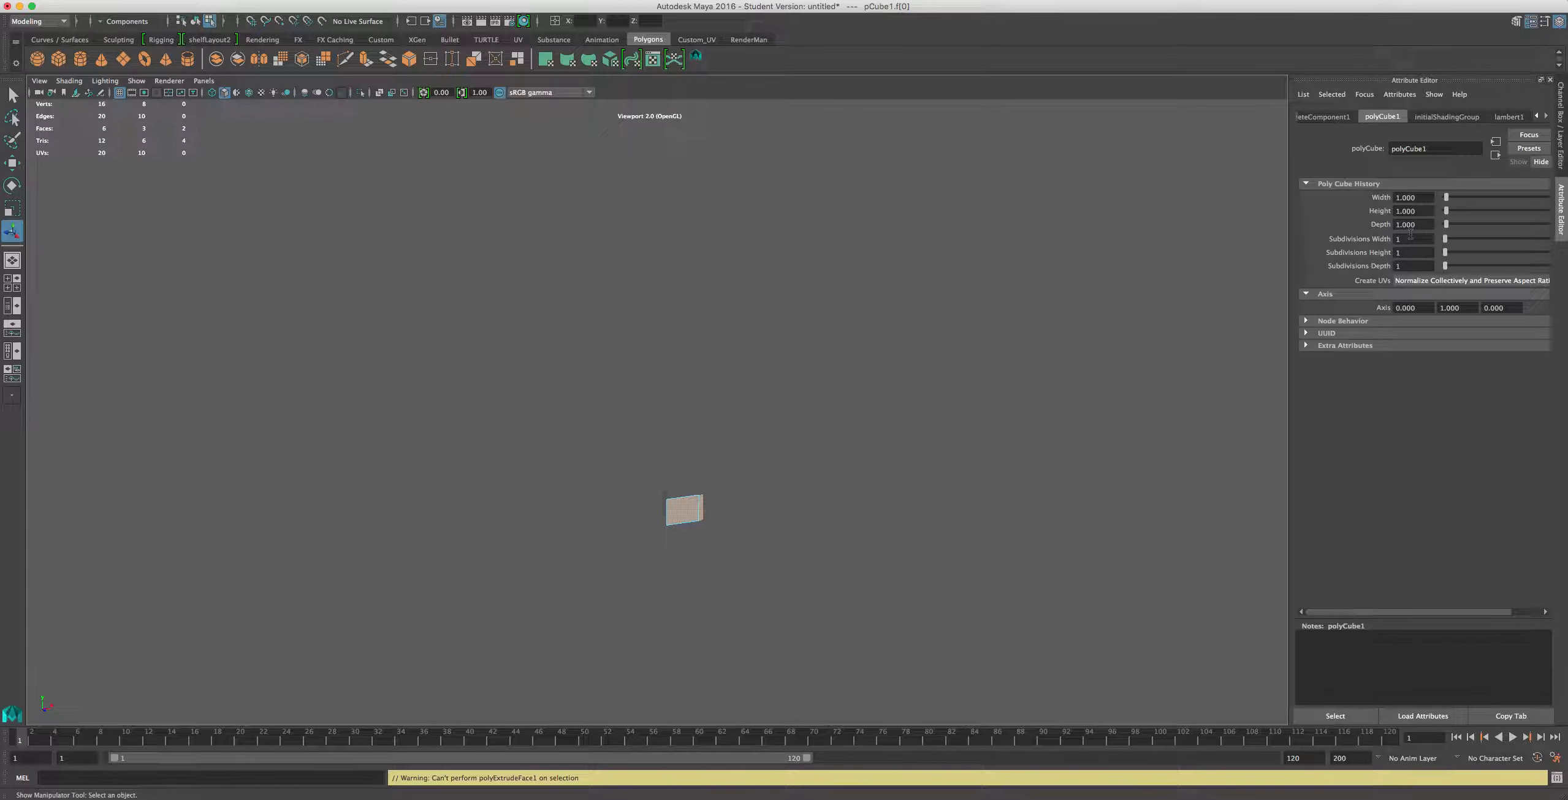
key(z)
Undo the extrusion and outward face move to return to the plain split cube, and view it centred in perspective
key(z)
key(z)
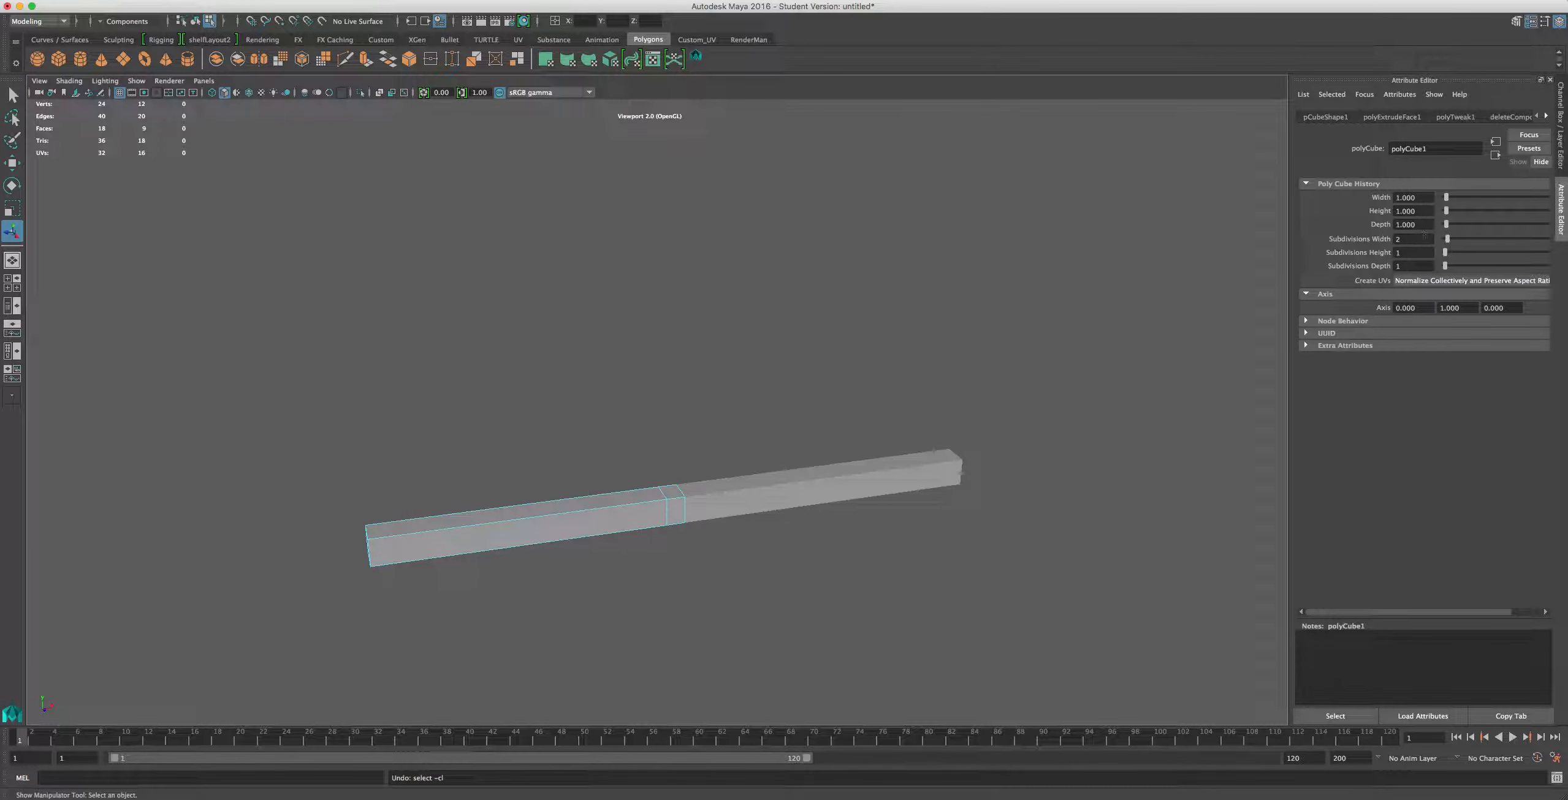
key(z)
key(z)
key(z)
key(z)
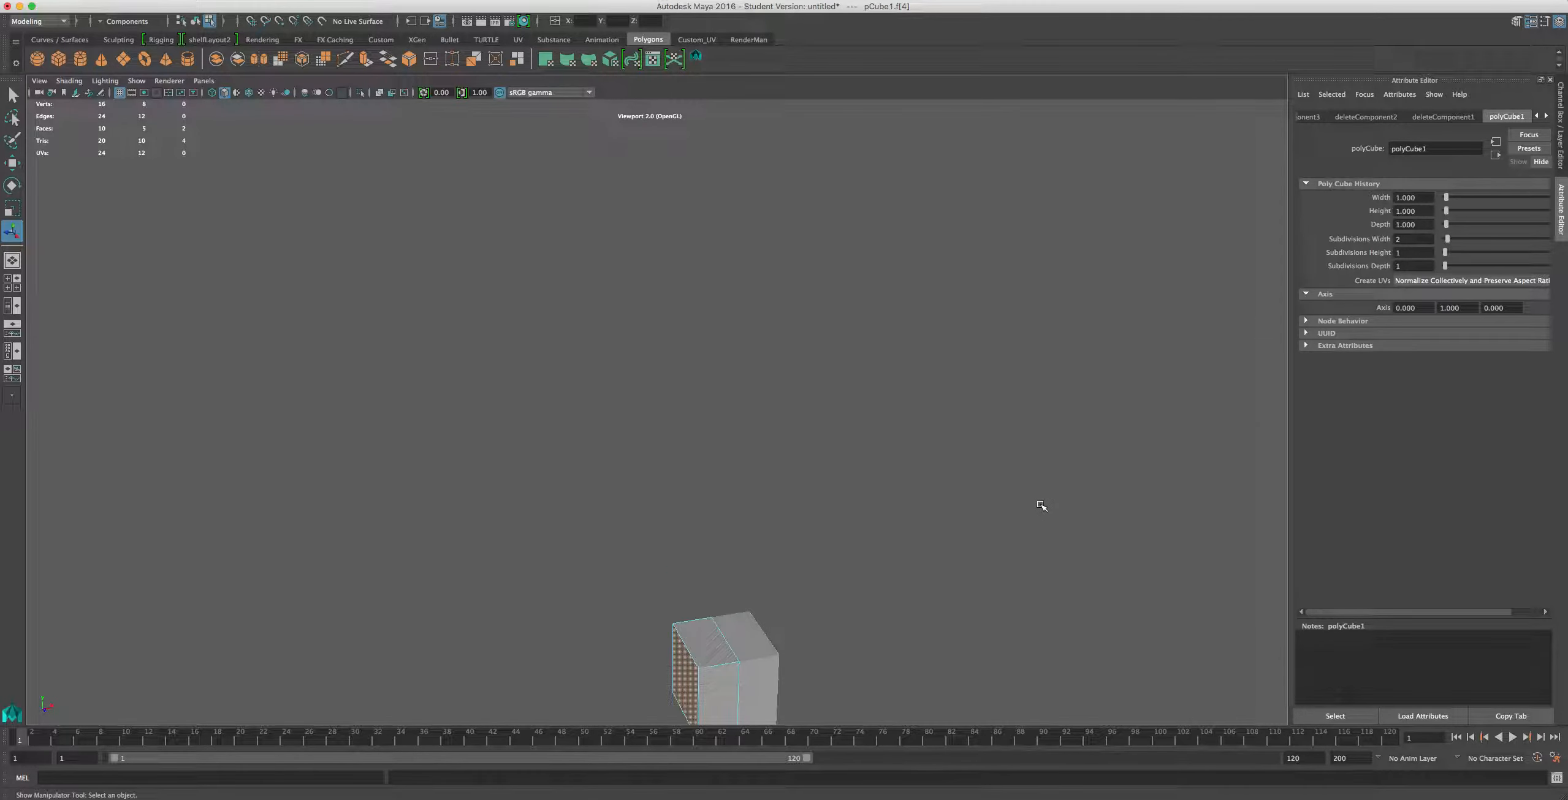
mouse_move(986, 602)
alt+middle_down()
mouse_move(960, 489)
mouse_move(843, 458)
mouse_move(816, 428)
alt+middle_up()
scroll(581, 527, up, 8)
alt+middle_drag(569, 542, 711, 419)
alt+drag(549, 445, 619, 455)
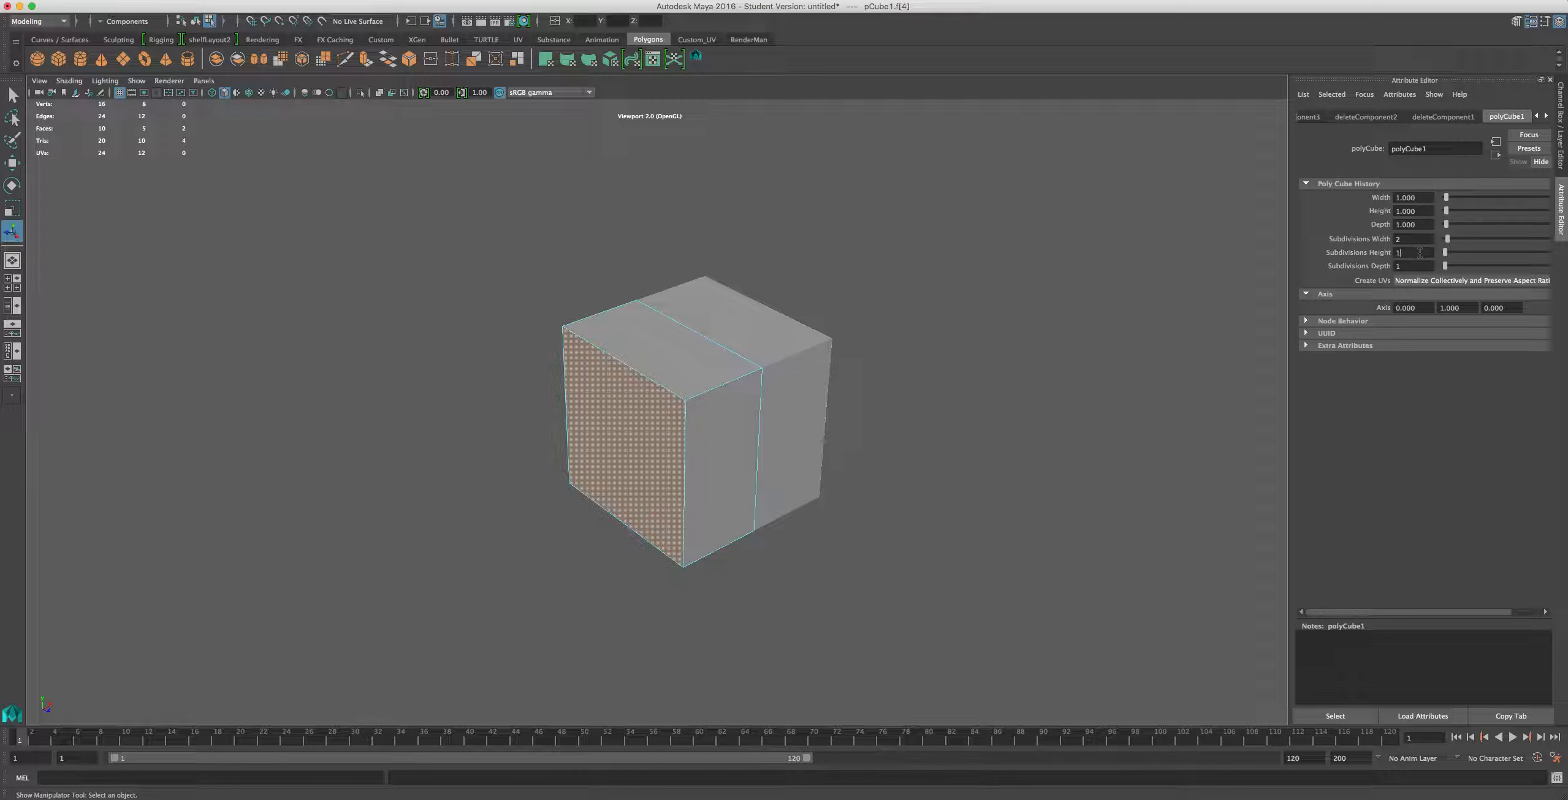
Set both the height and width subdivisions of polyCube1 to 10, and examine the effect on the halved cube's deleted faces
key(Return)
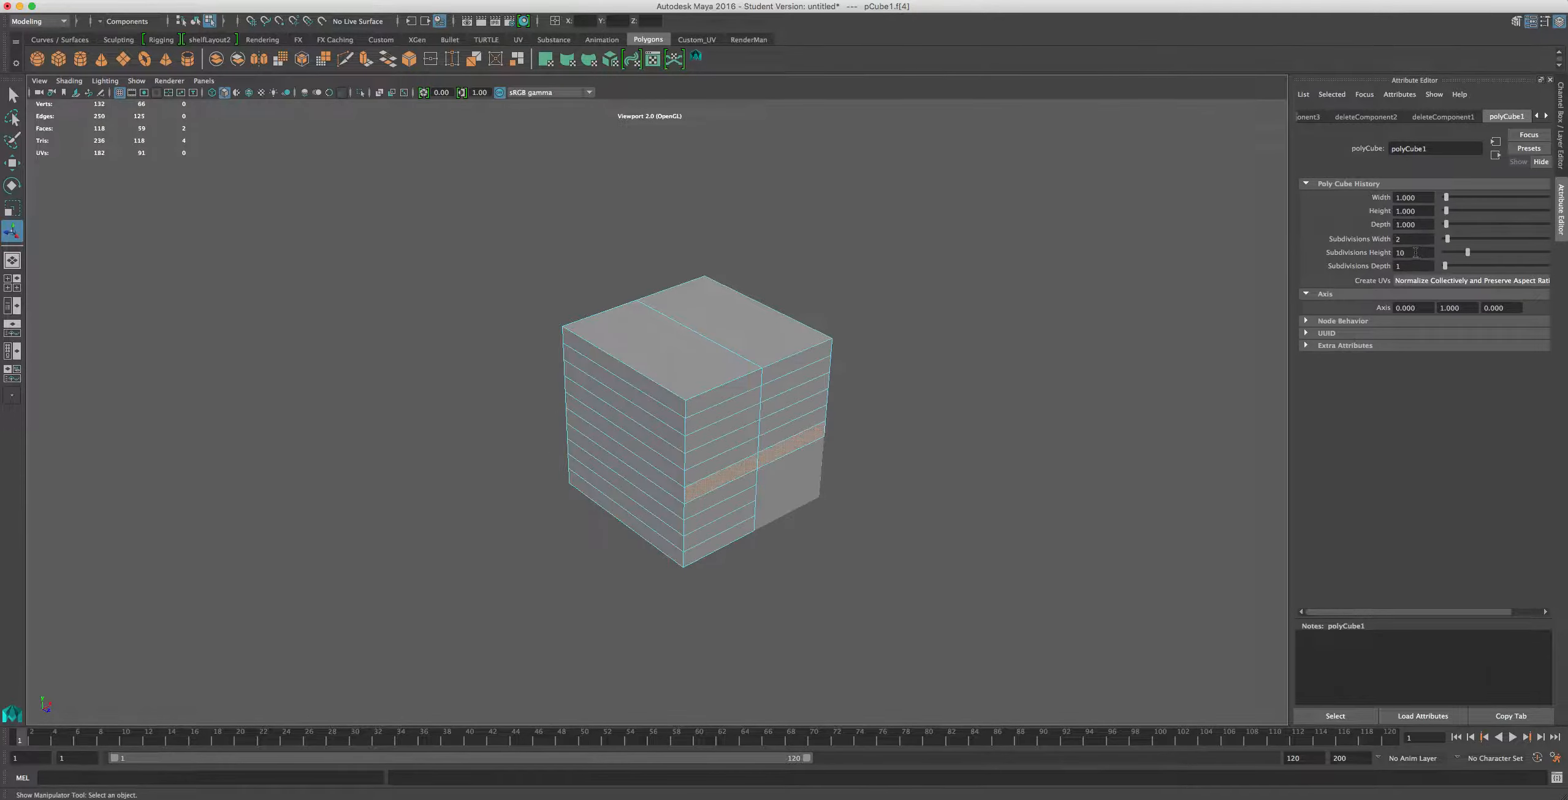
key(Return)
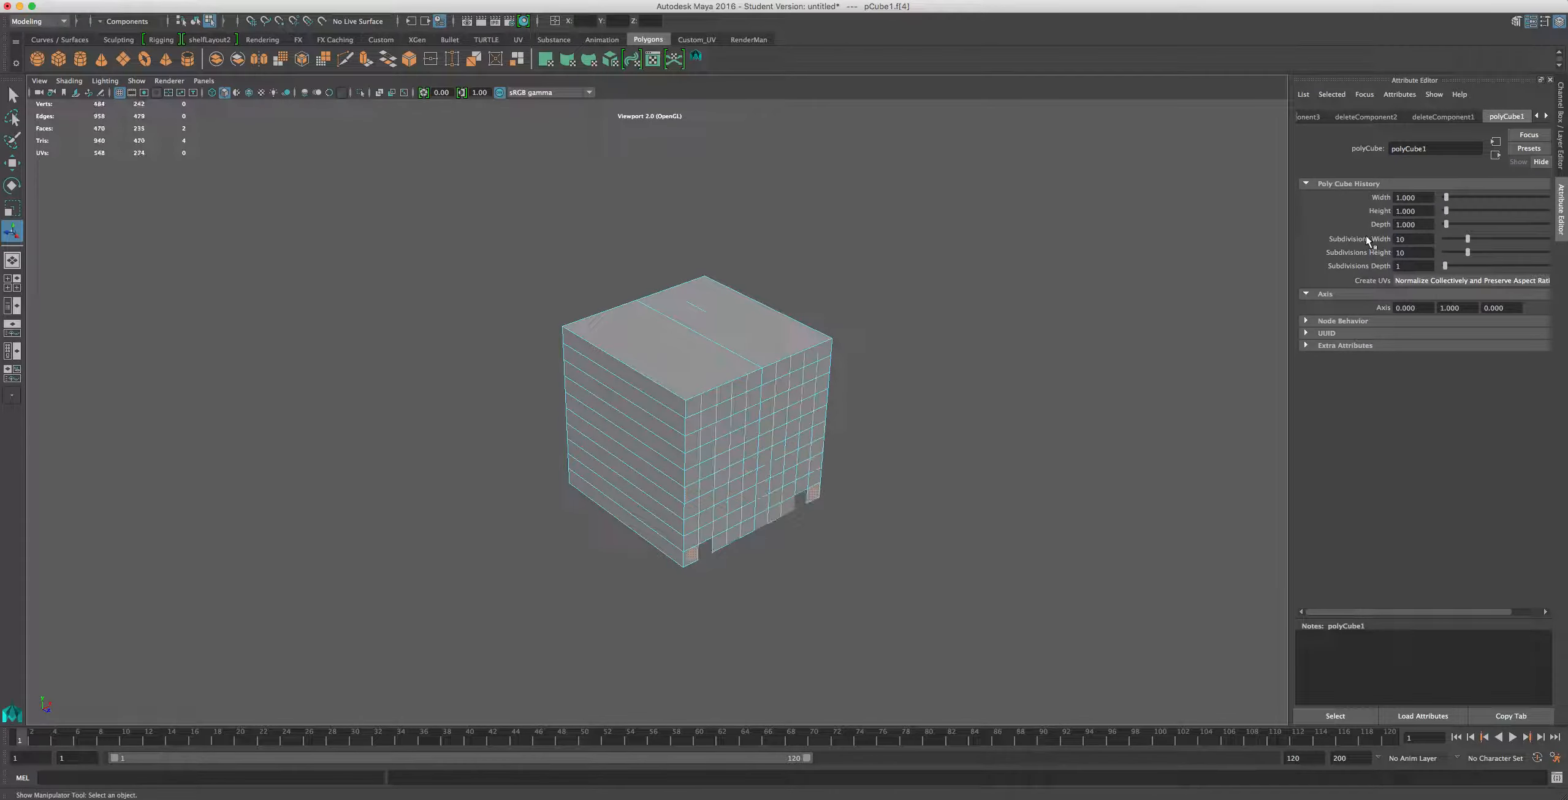
mouse_move(650, 490)
alt+mouse_down()
mouse_move(655, 445)
mouse_move(653, 484)
alt+mouse_up()
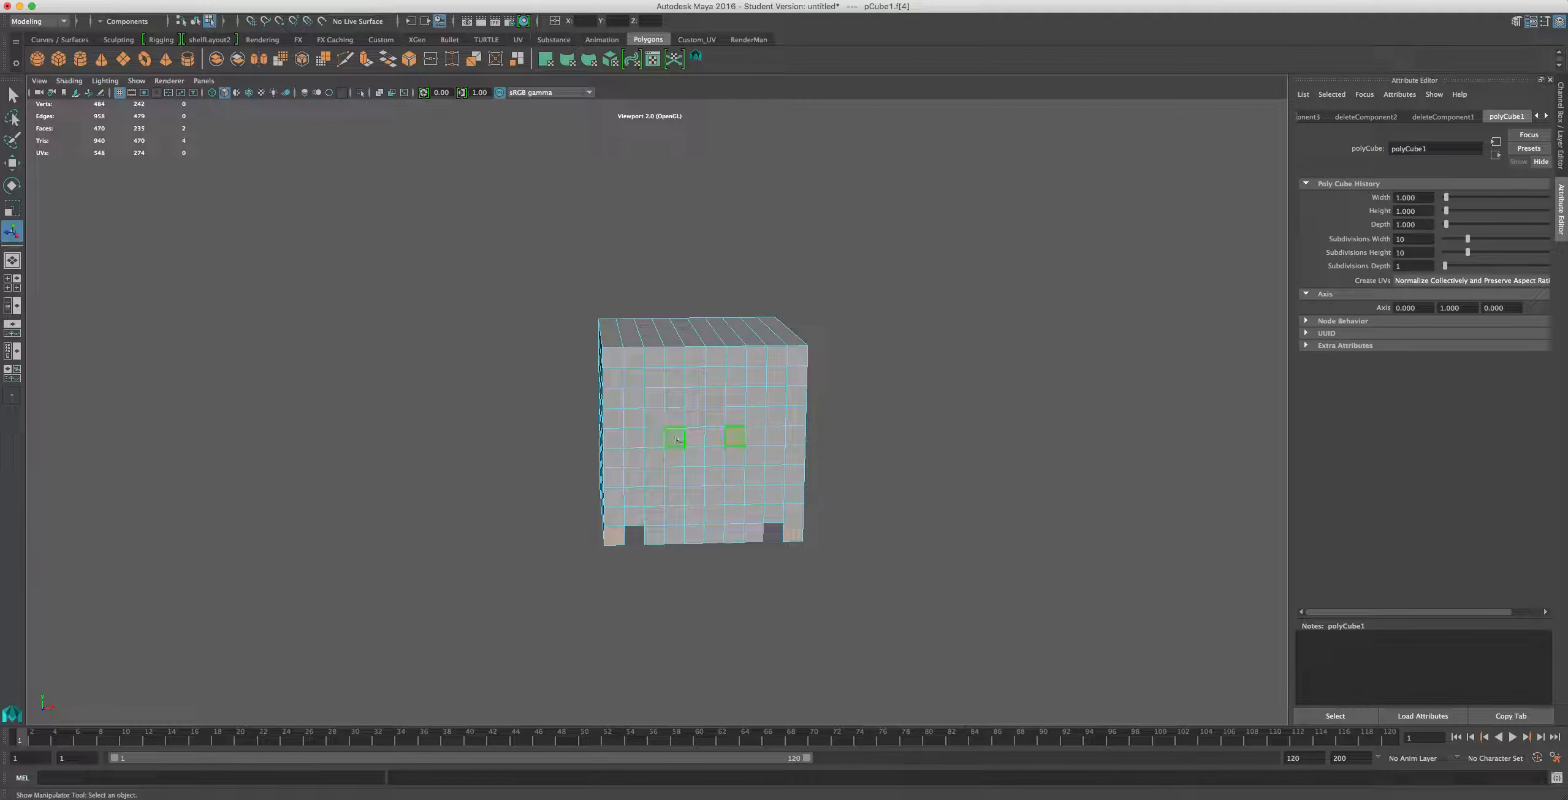
Select a face and some upper edges on the gridded front to compare how the selection mirrors across both halves
click(674, 439)
mouse_move(625, 544)
alt+mouse_down()
mouse_move(826, 514)
mouse_move(899, 524)
mouse_move(612, 567)
alt+mouse_up()
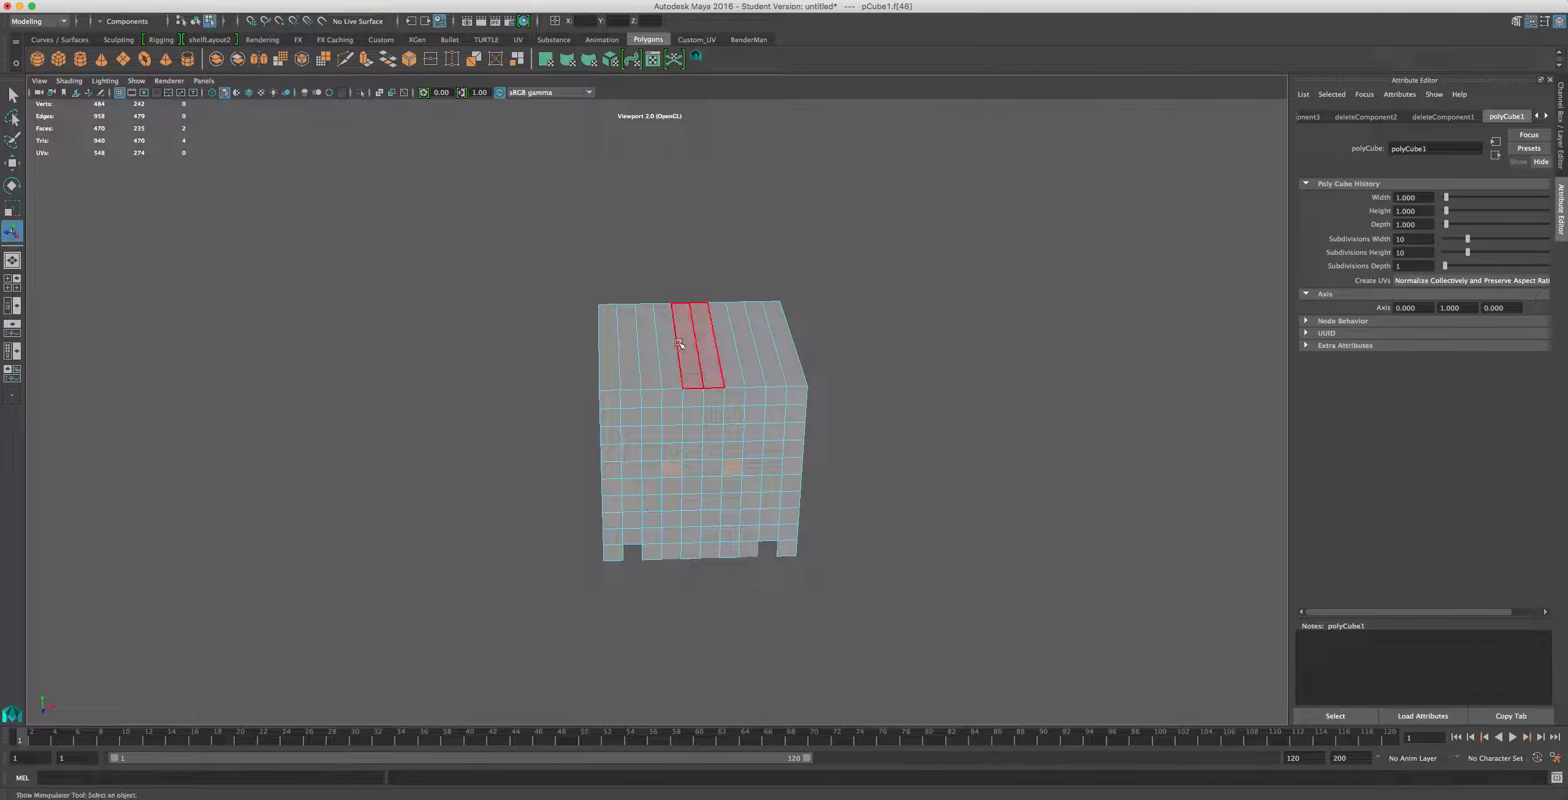
drag(651, 399, 696, 430)
right_drag(651, 402, 651, 372)
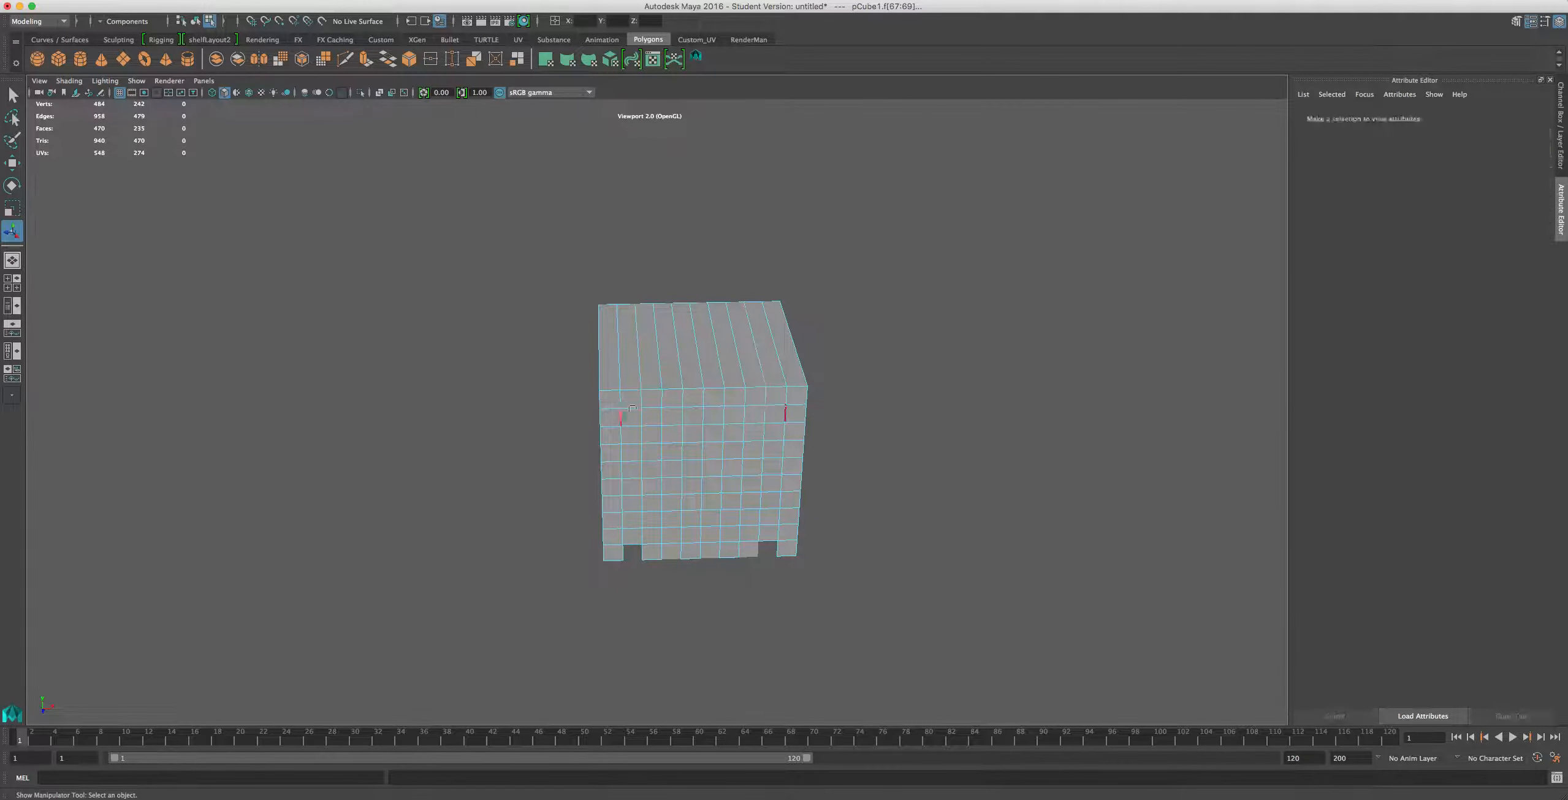
click(633, 406)
key(w)
click(651, 386)
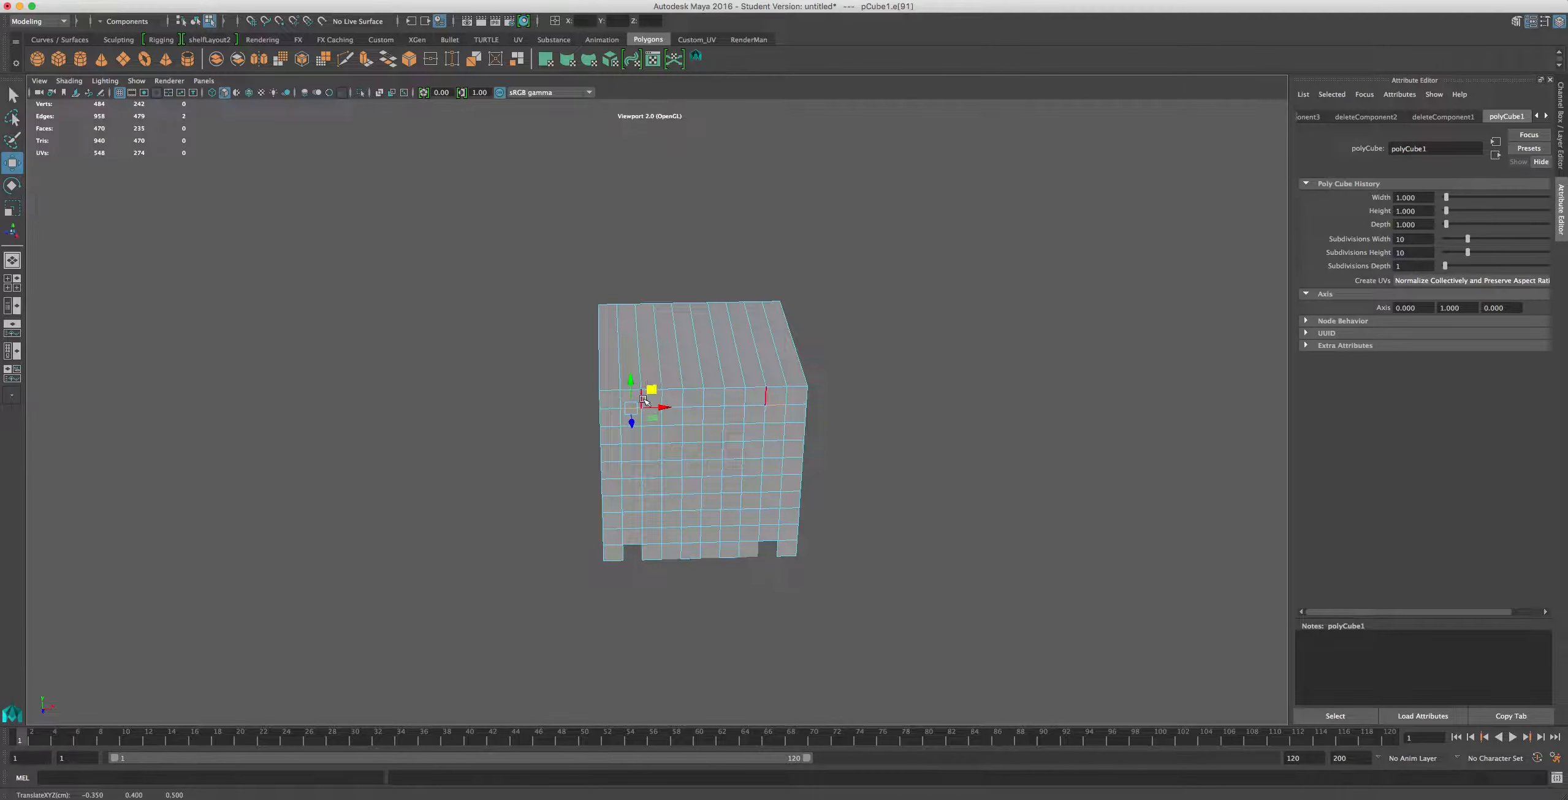
Set the cube's depth subdivisions to 10 on its polyCube1 history node
scroll(663, 418, up, 6)
alt+drag(629, 525, 863, 571)
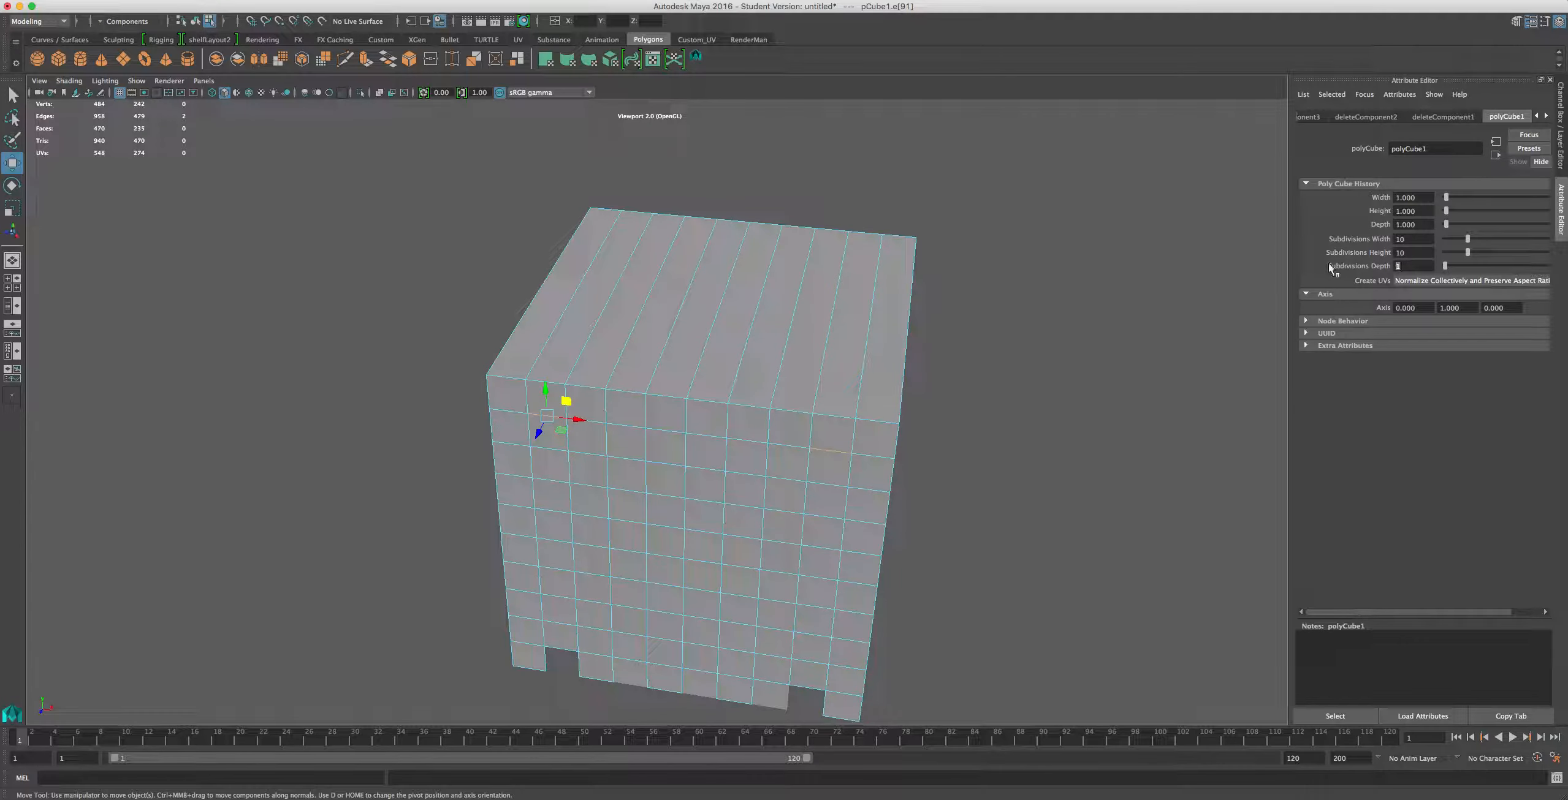
key(Return)
Select a vertex near the middle of the original half's outer side face and move it outward about 0.135 along X
alt+drag(843, 548, 1030, 539)
right_drag(599, 362, 539, 380)
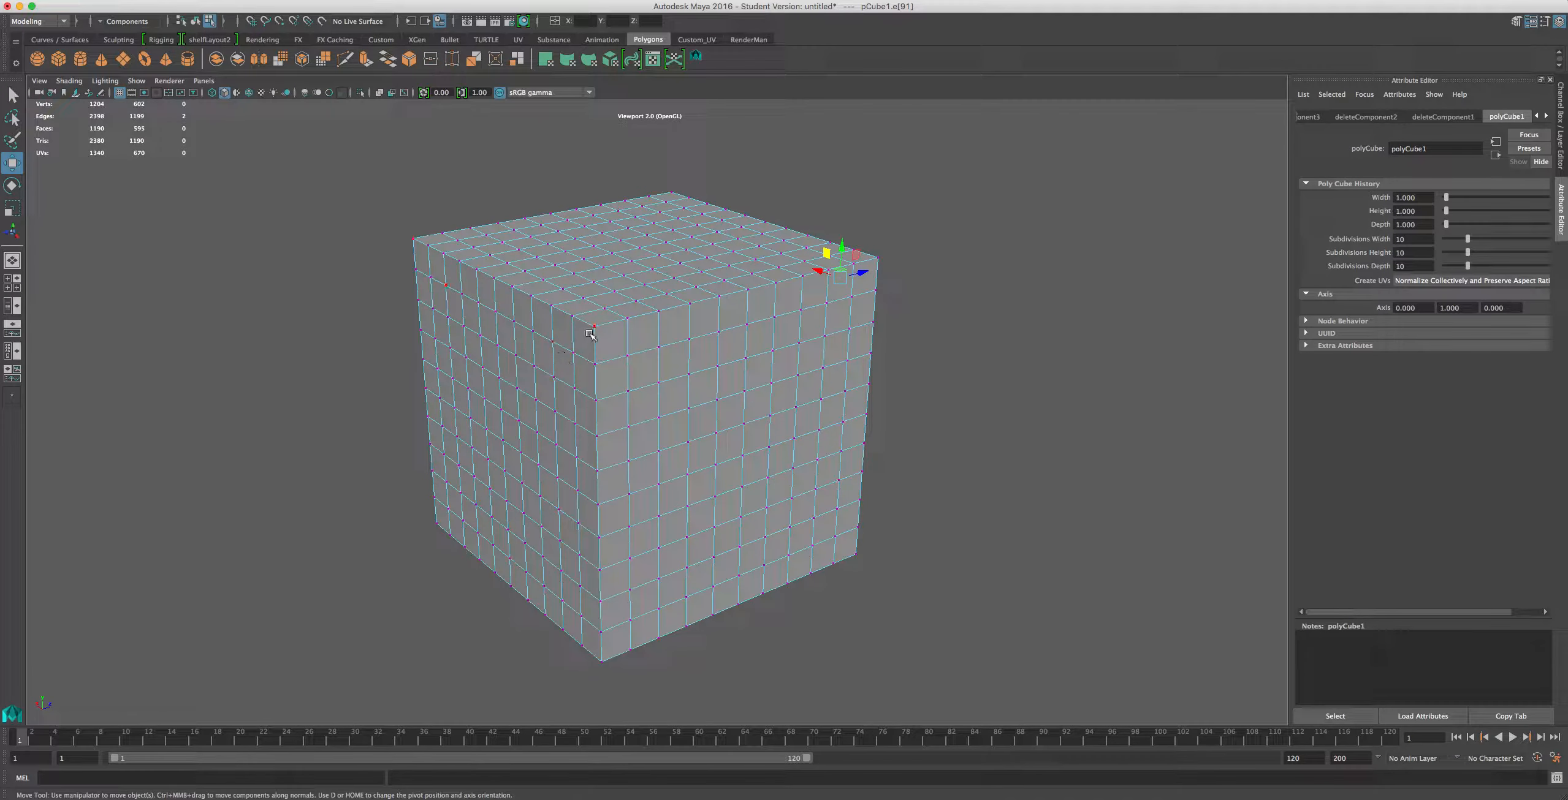
click(594, 327)
click(741, 425)
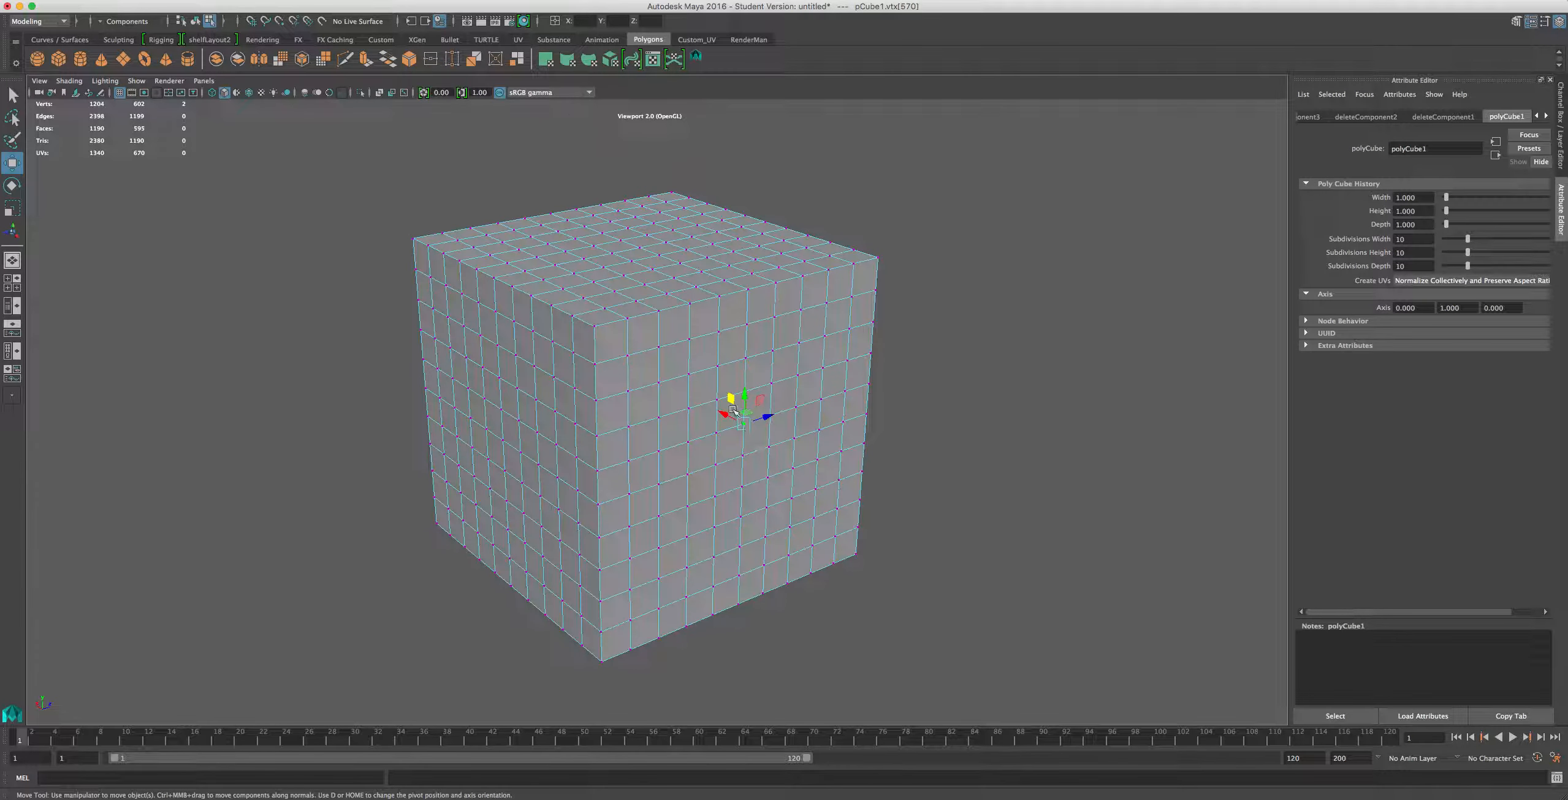
drag(725, 415, 757, 432)
alt+drag(852, 495, 658, 438)
Pull vertices around the raised point on the outer side face outward to enlarge the bump
click(662, 429)
click(692, 410)
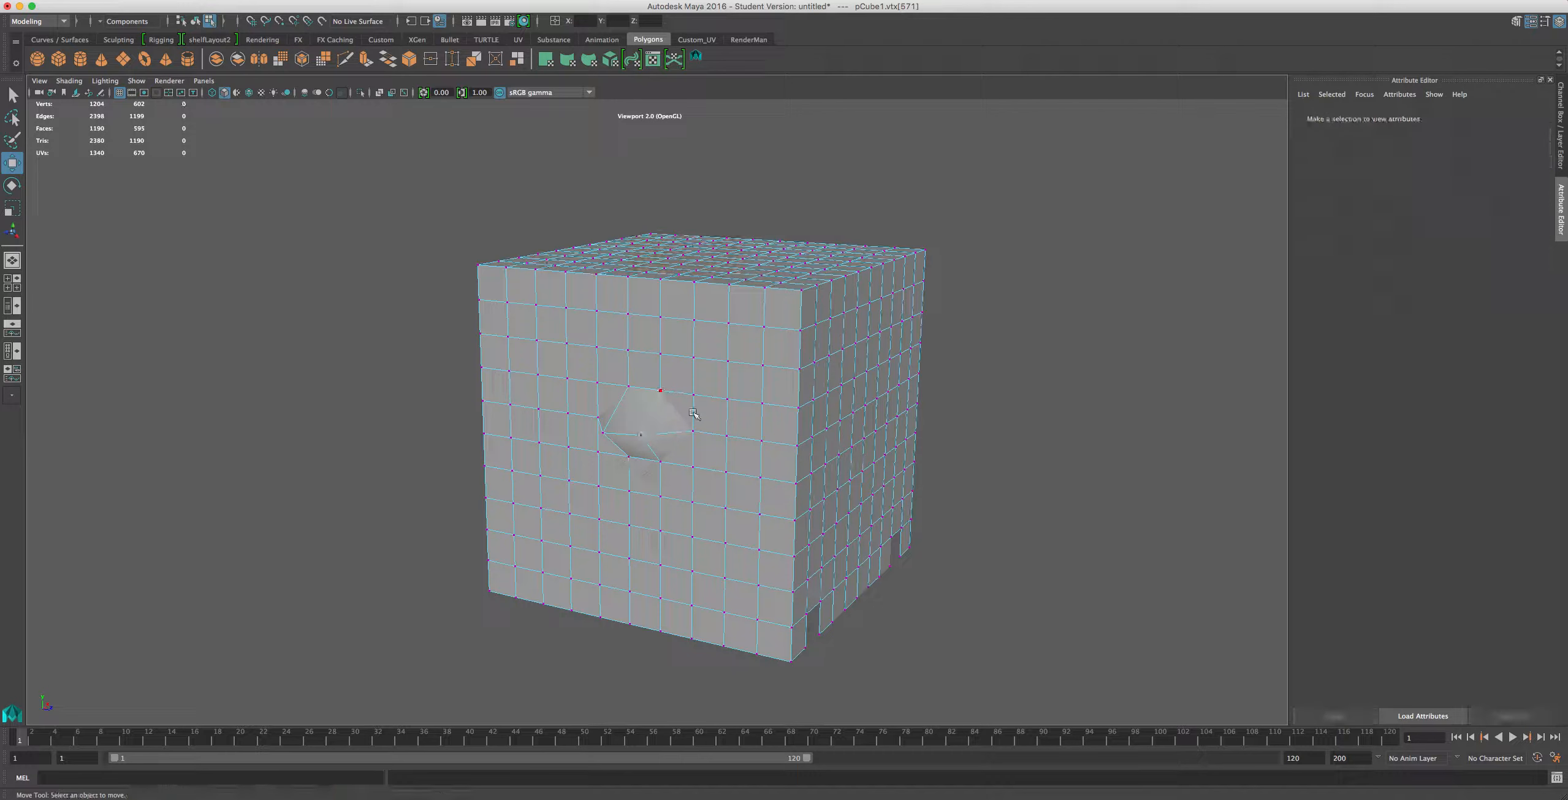
alt+drag(749, 409, 646, 401)
click(628, 391)
click(651, 394)
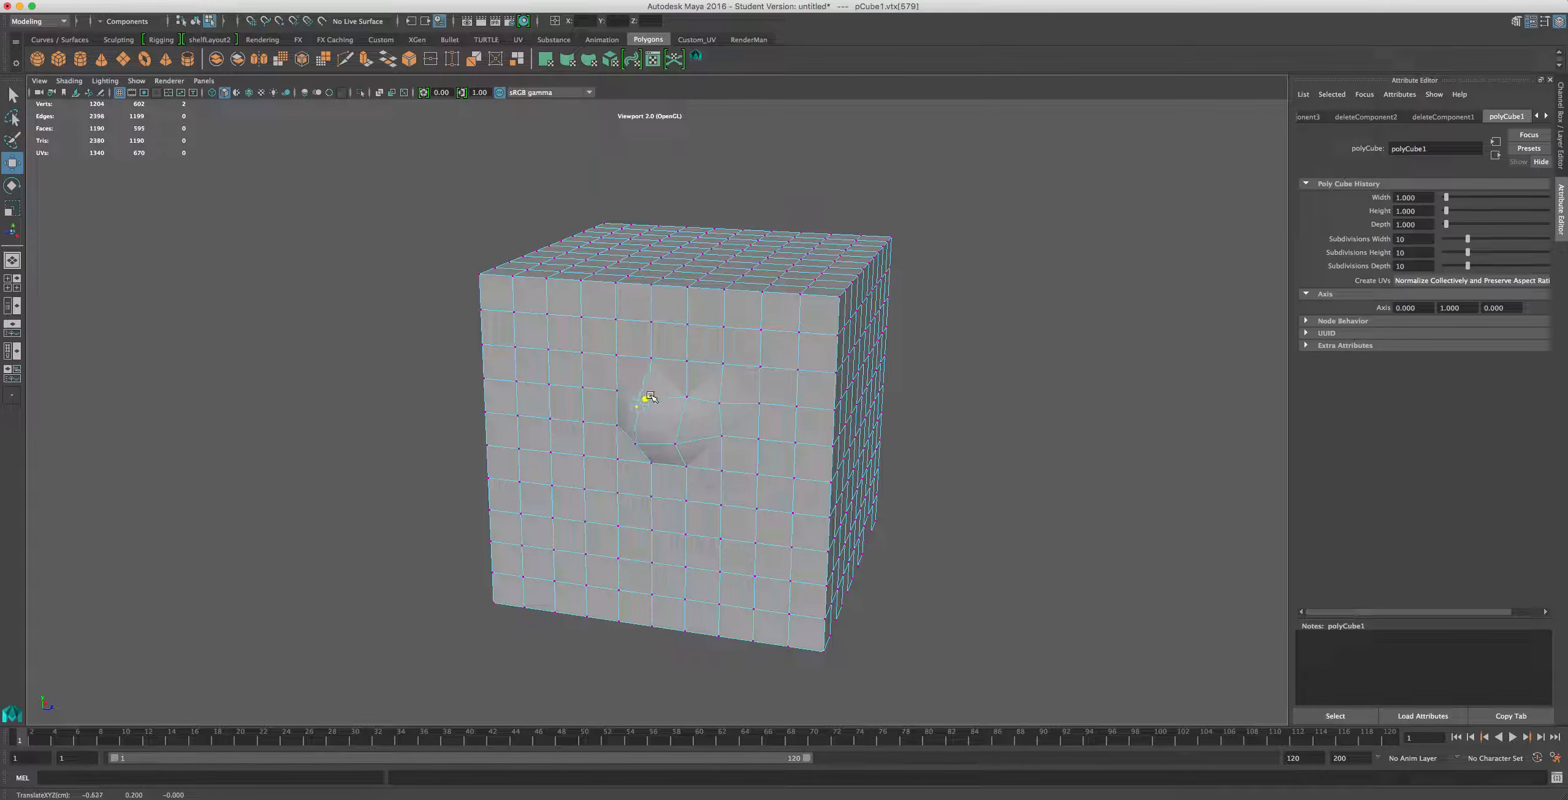
Raise a vertex on the outer top edge above the bump by about 0.05, and check the mirrored half
click(687, 287)
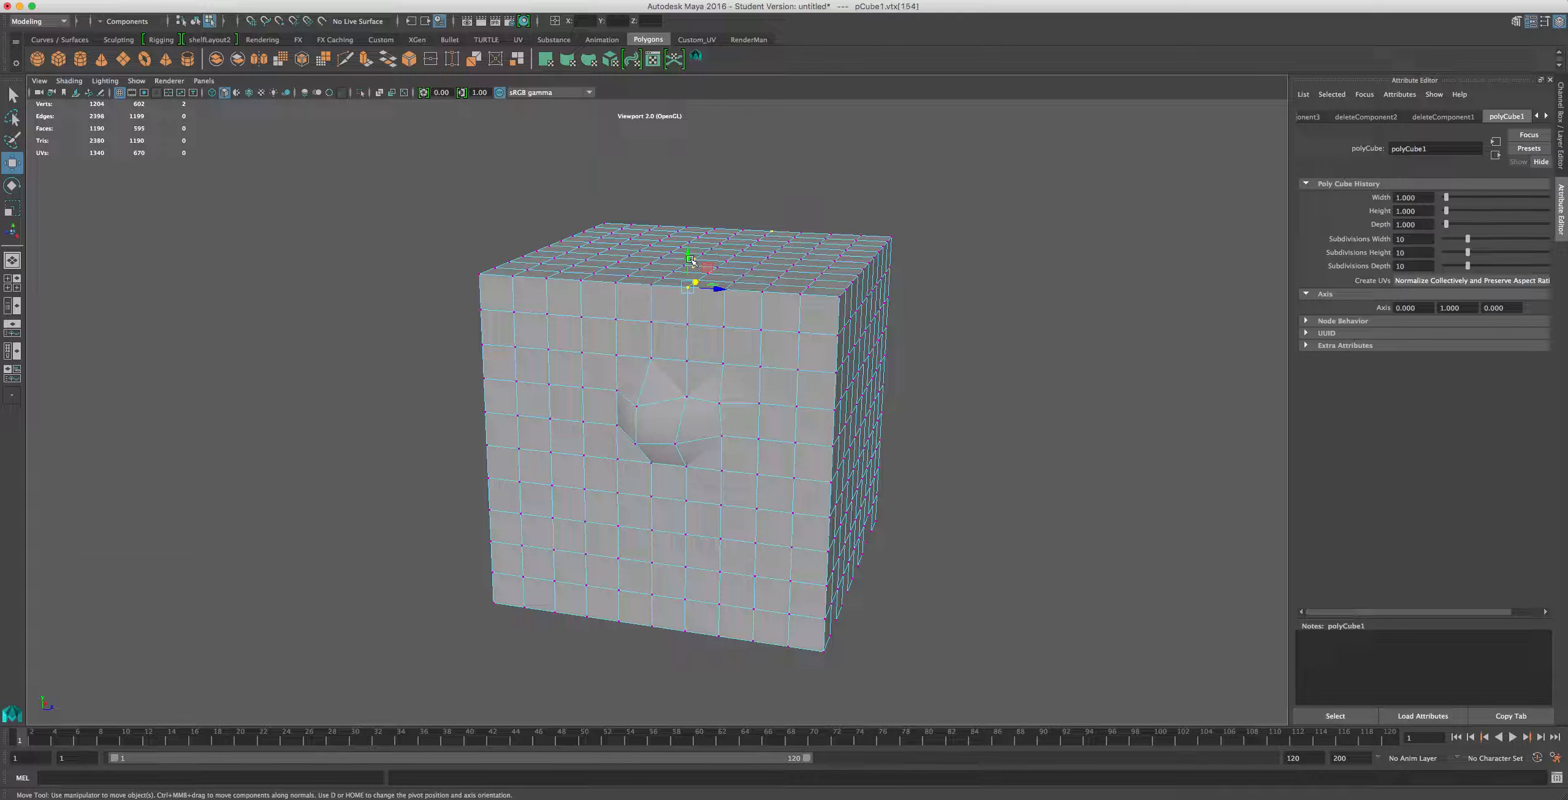
drag(687, 261, 687, 243)
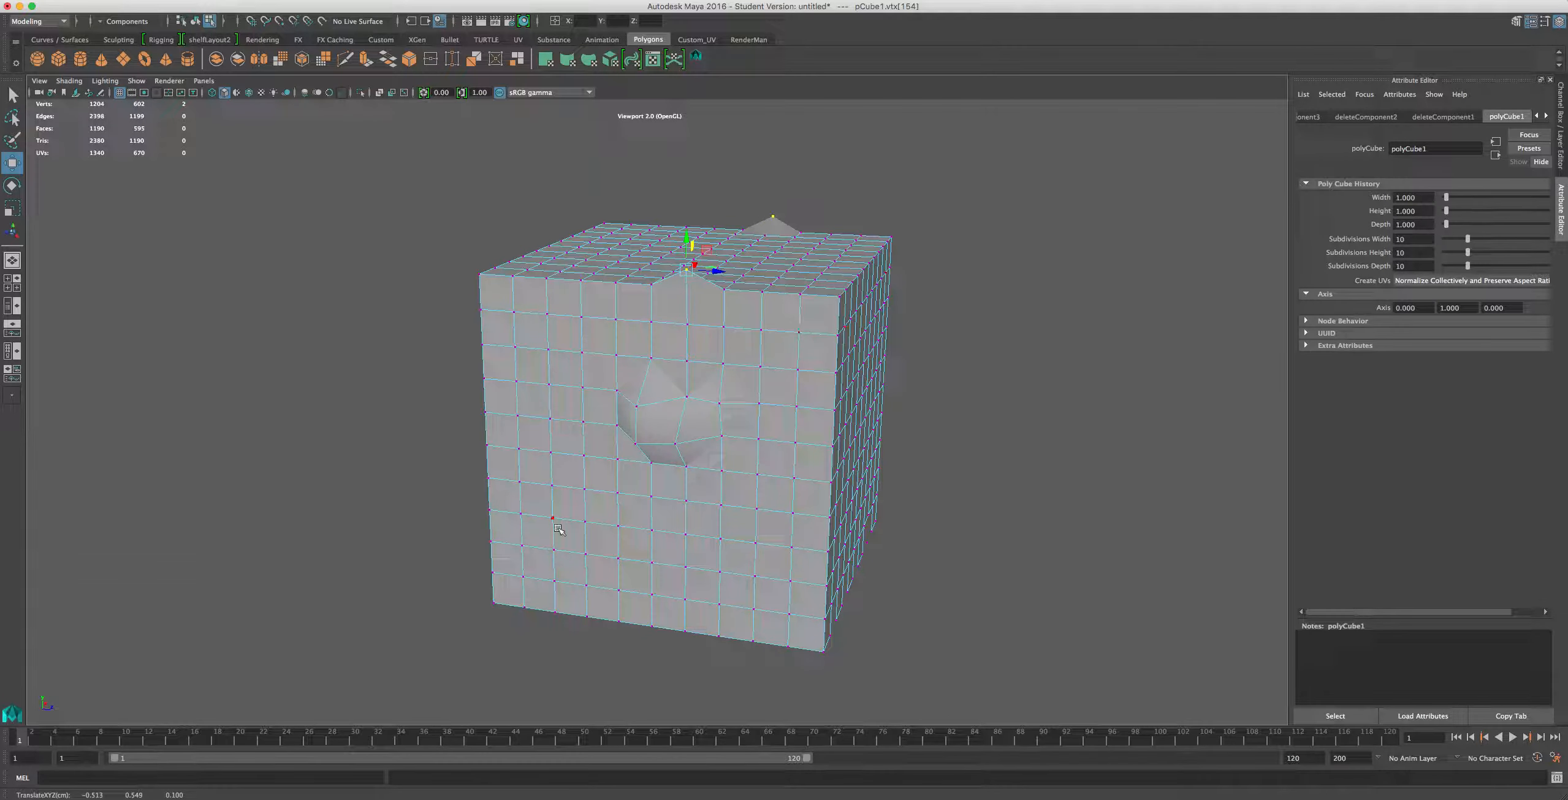
alt+drag(607, 480, 553, 467)
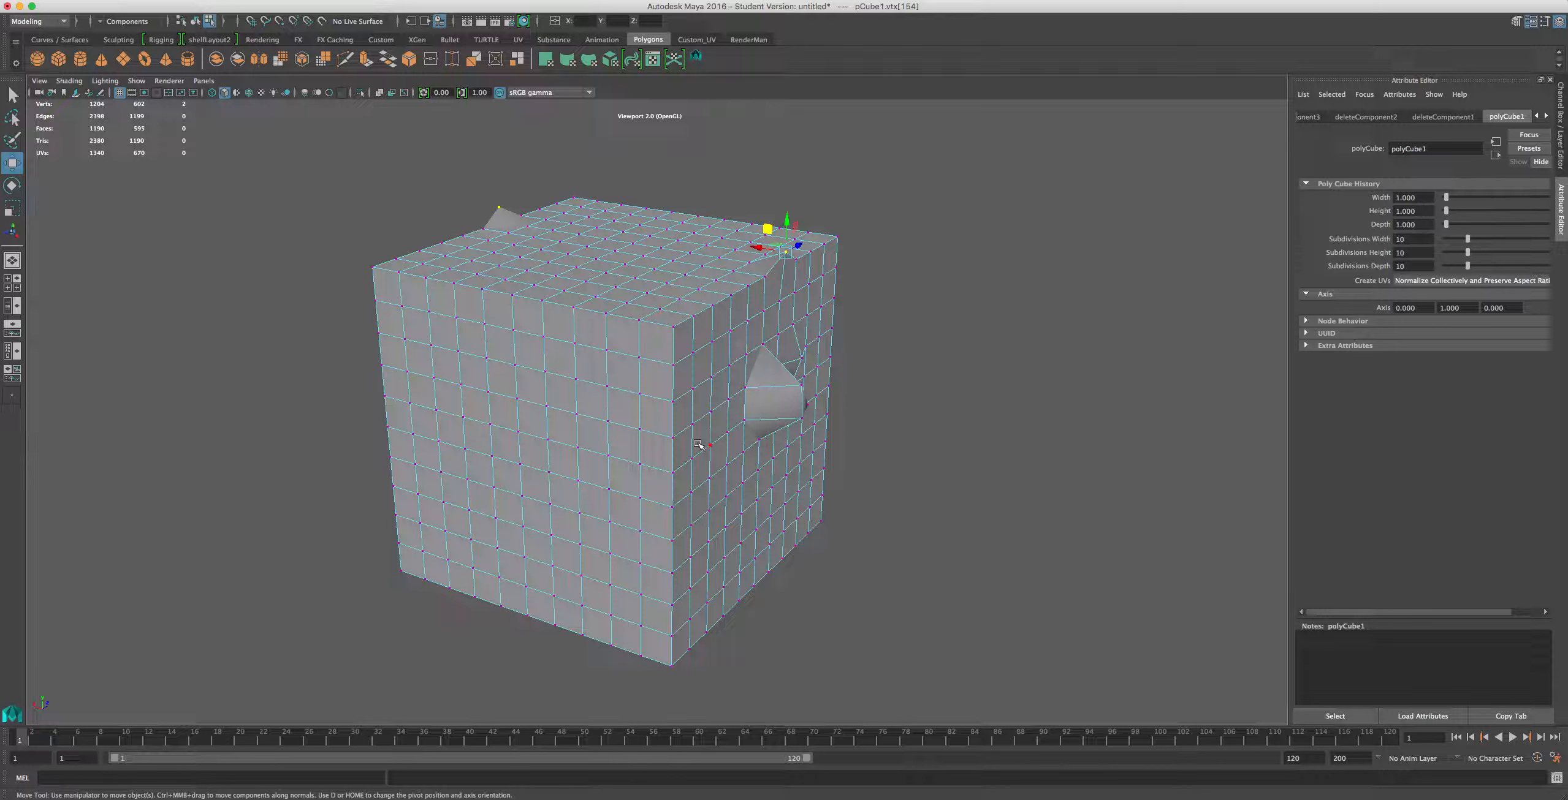
Undo all the vertex moves on the top edge and outer side face
key(ctrl+z)
key(ctrl+z)
key(ctrl+z)
key(ctrl+z)
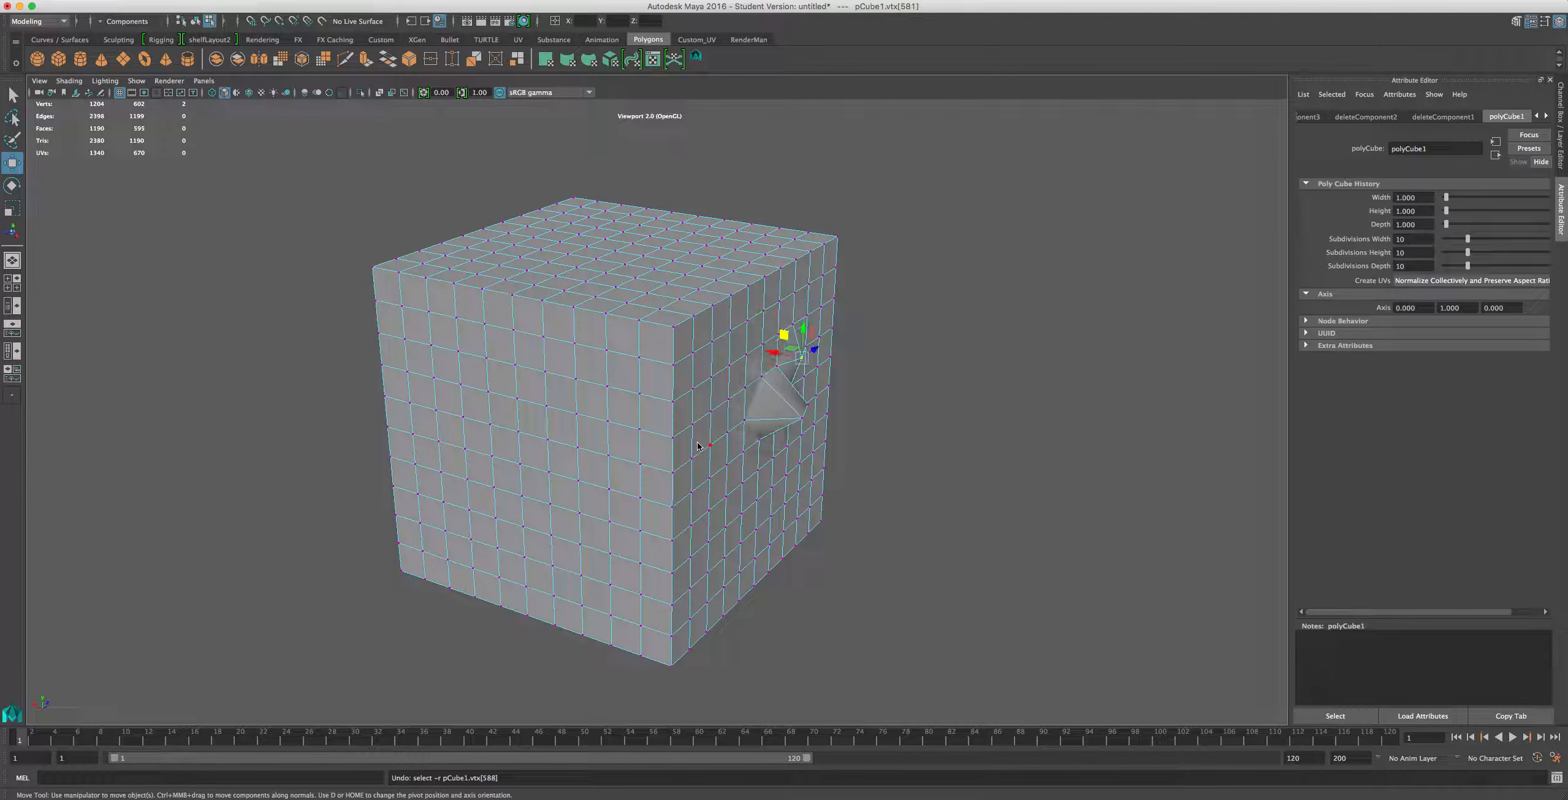
key(ctrl+z)
key(ctrl+z)
key(ctrl+z)
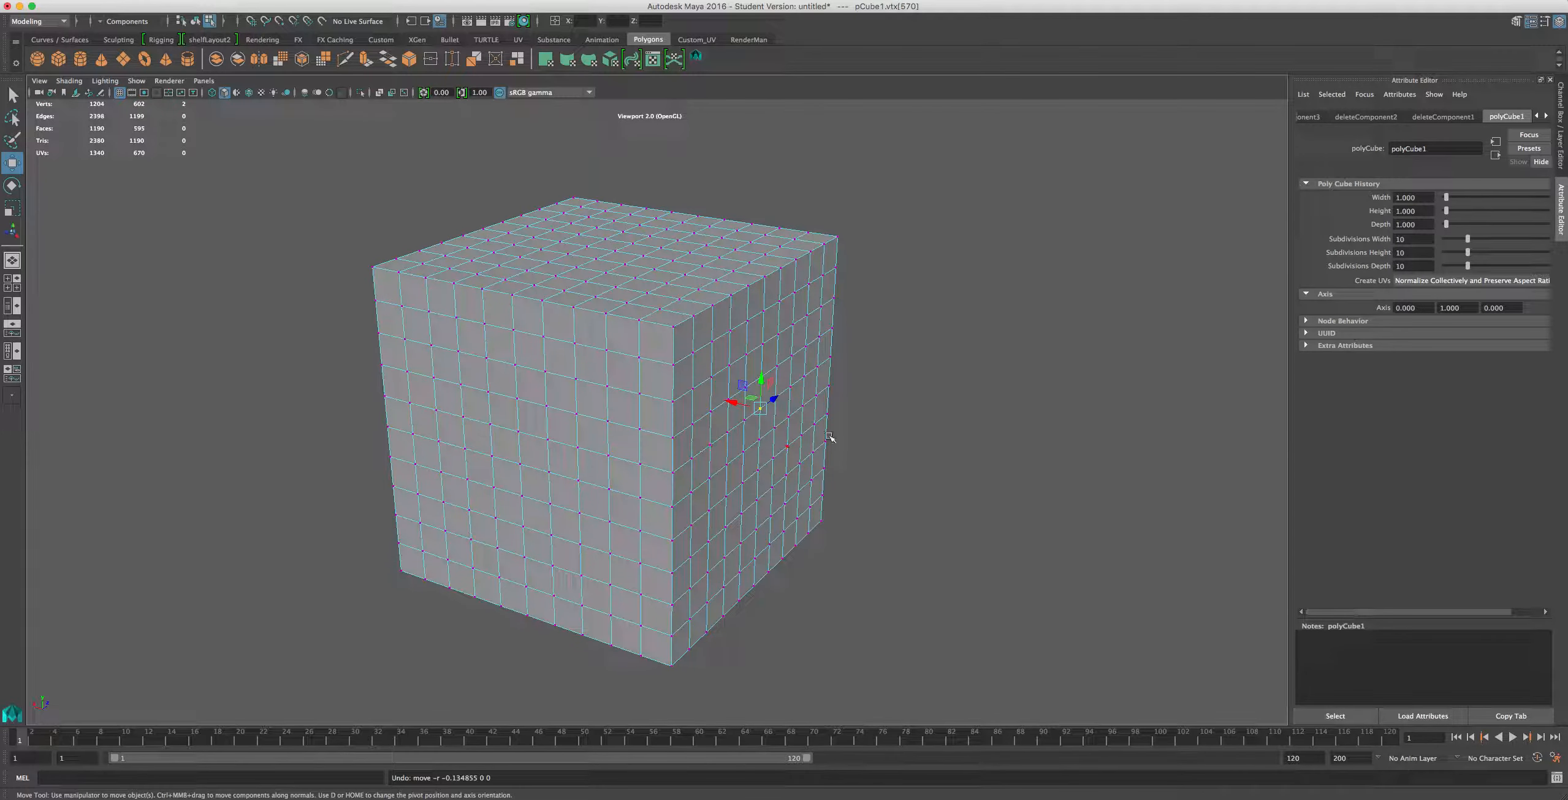
Set the cube's width subdivisions to 1 and its height subdivisions to 11
drag(1407, 239, 1341, 228)
text(1)
key(Return)
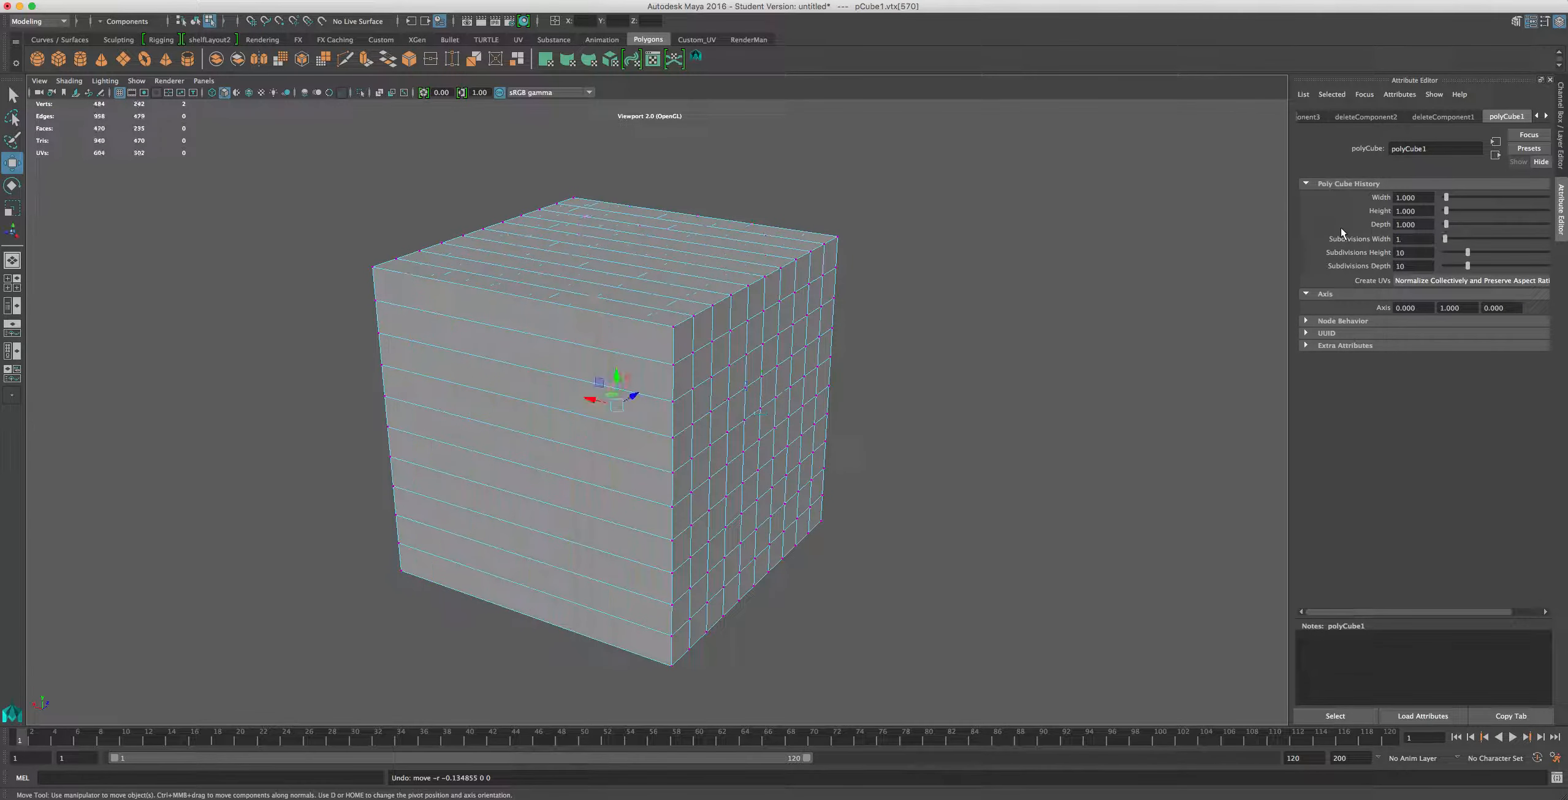
click(1419, 252)
text(11)
key(Return)
double_click(1417, 254)
key(BackSpace)
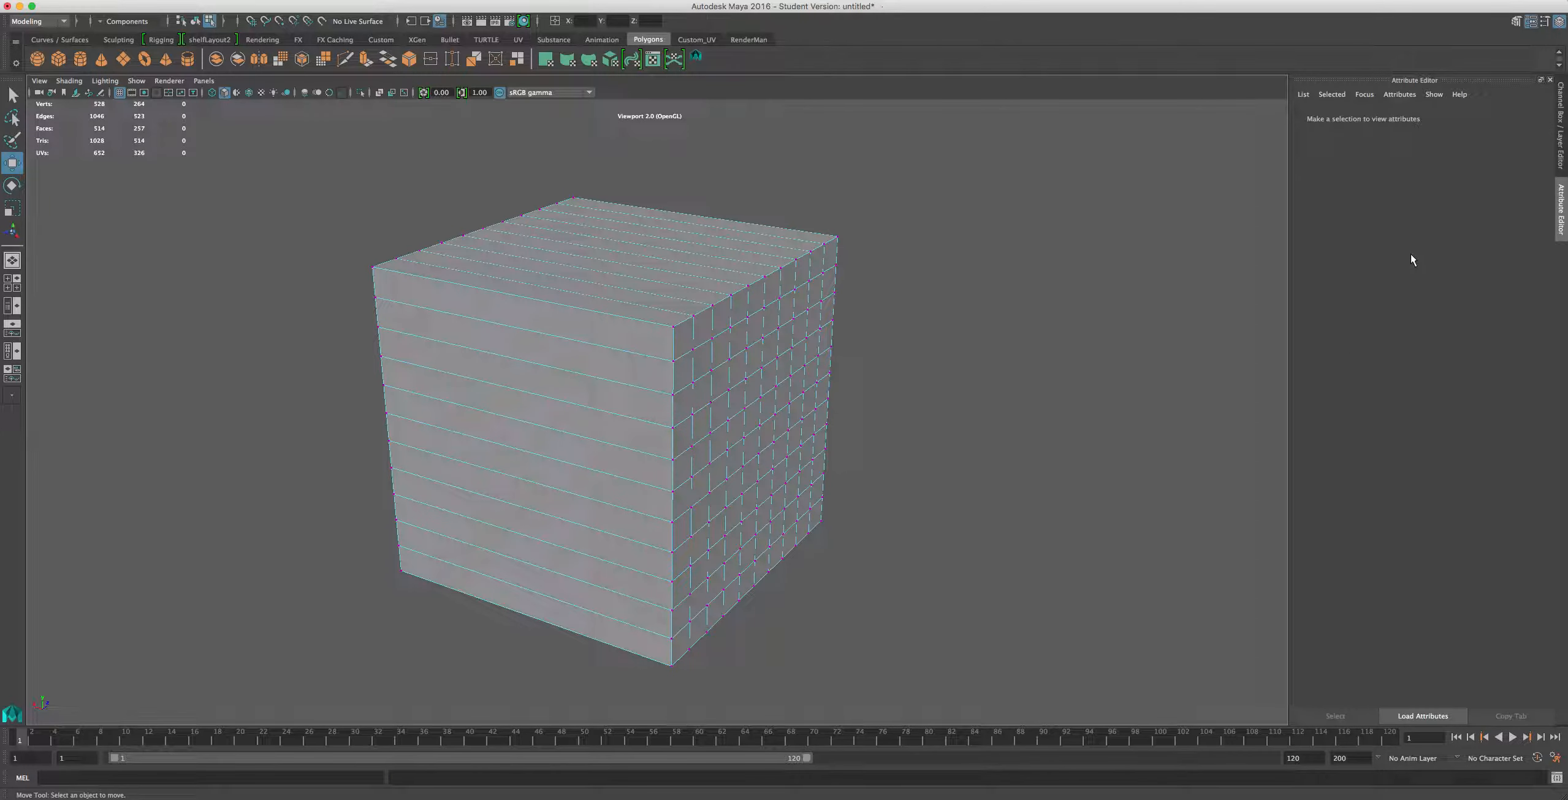
key(ctrl+z)
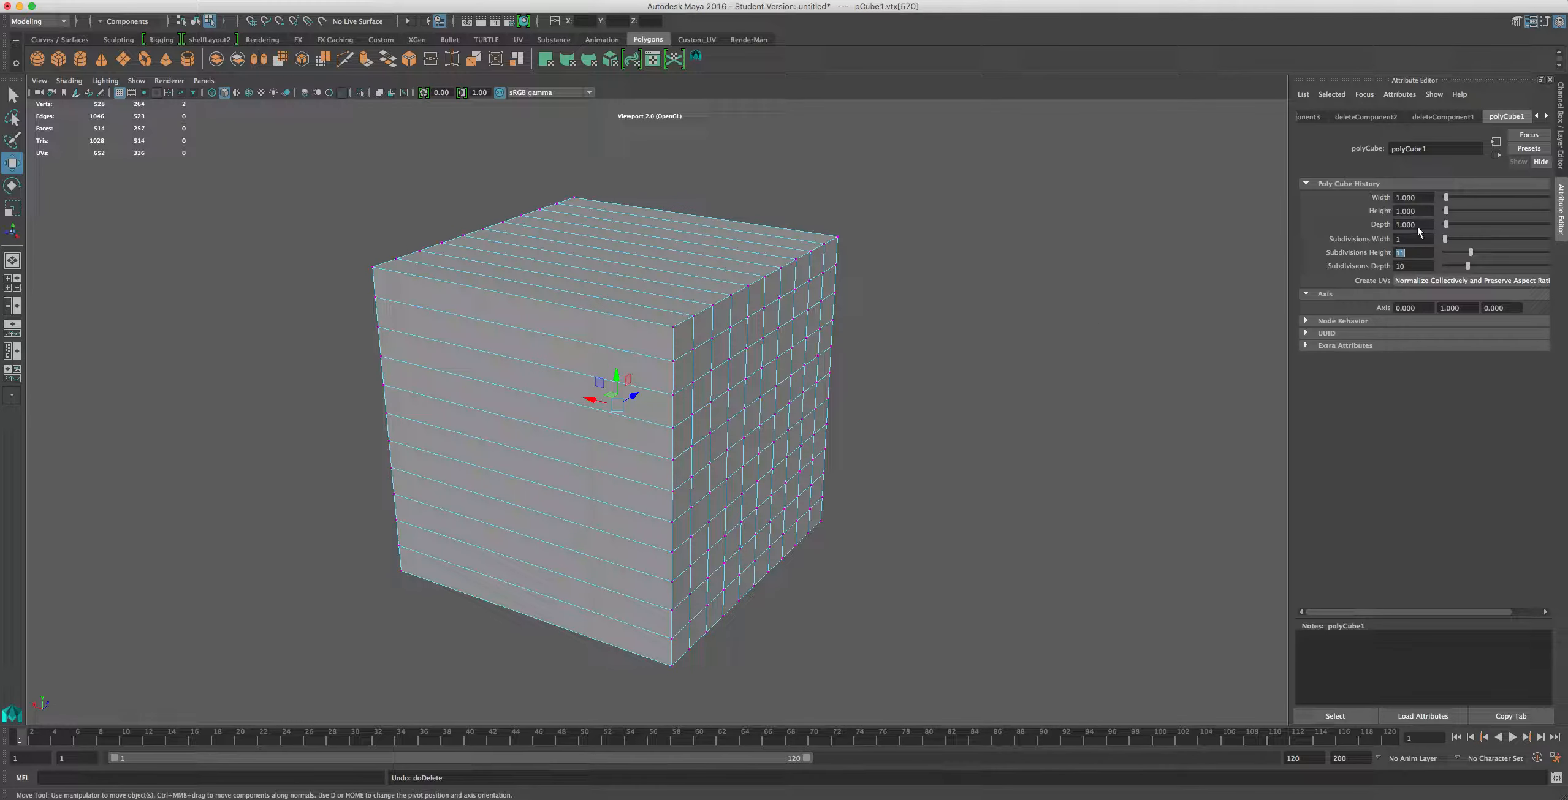
key(1)
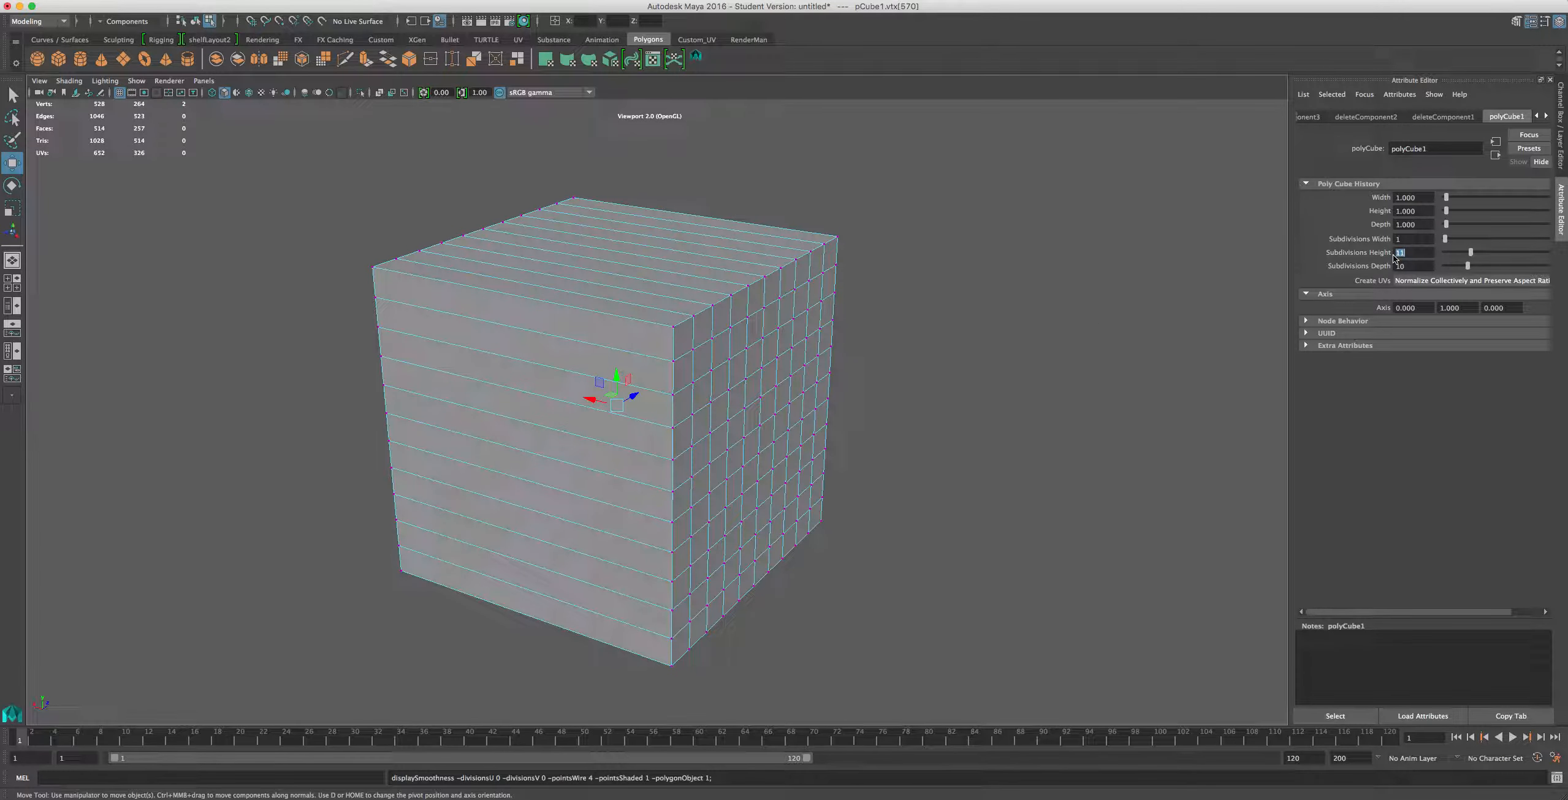
Set the cube's height subdivisions to 1 on the polyCube1 node
double_click(1411, 254)
key(BackSpace)
text(1)
key(Return)
Try depth subdivisions of 11 on the cube, and reduce the value to 1
click(1409, 266)
text(1)
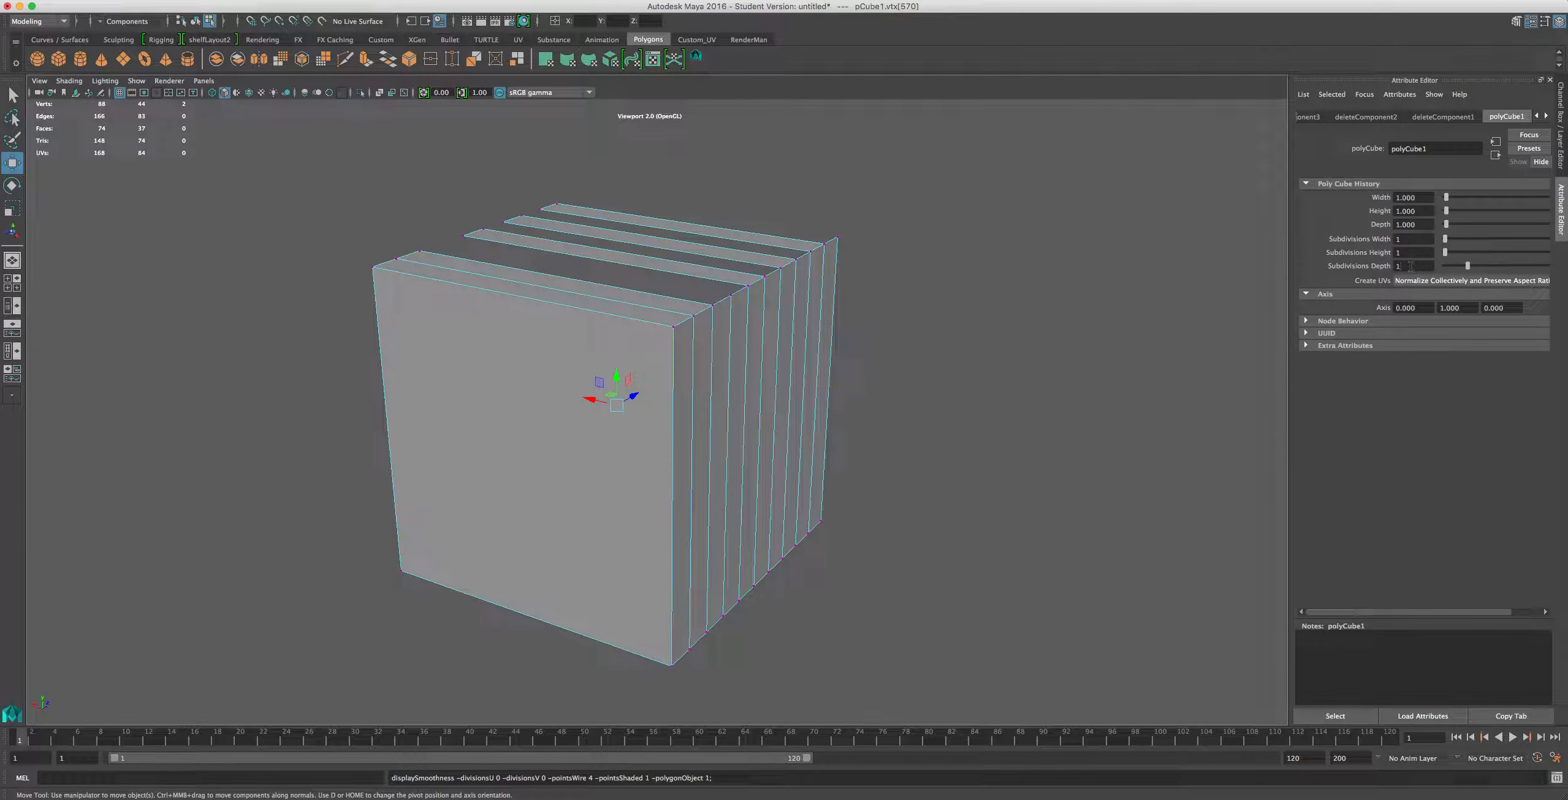
text(1)
key(Return)
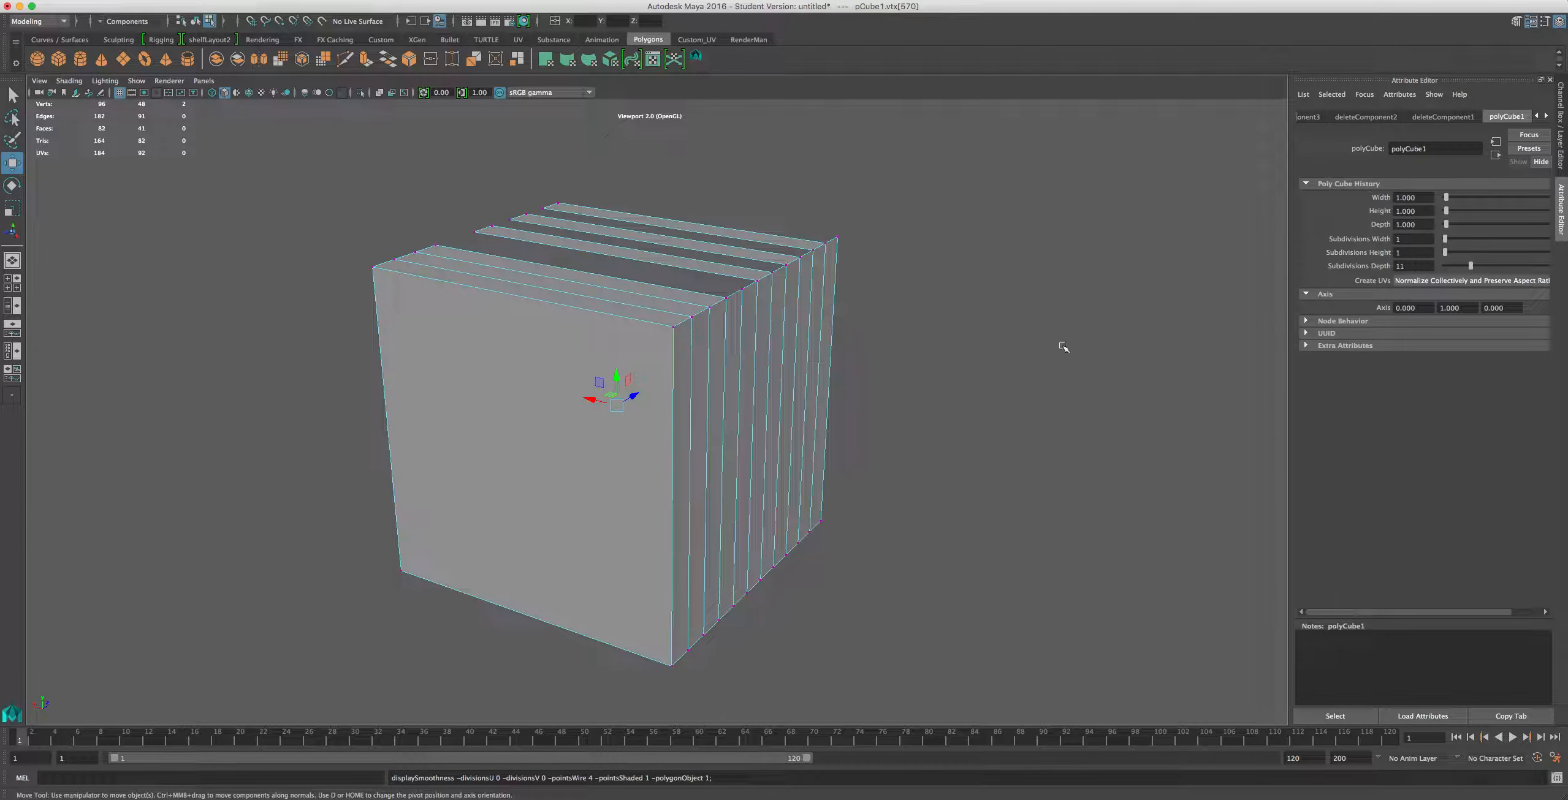
click(1430, 267)
key(Return)
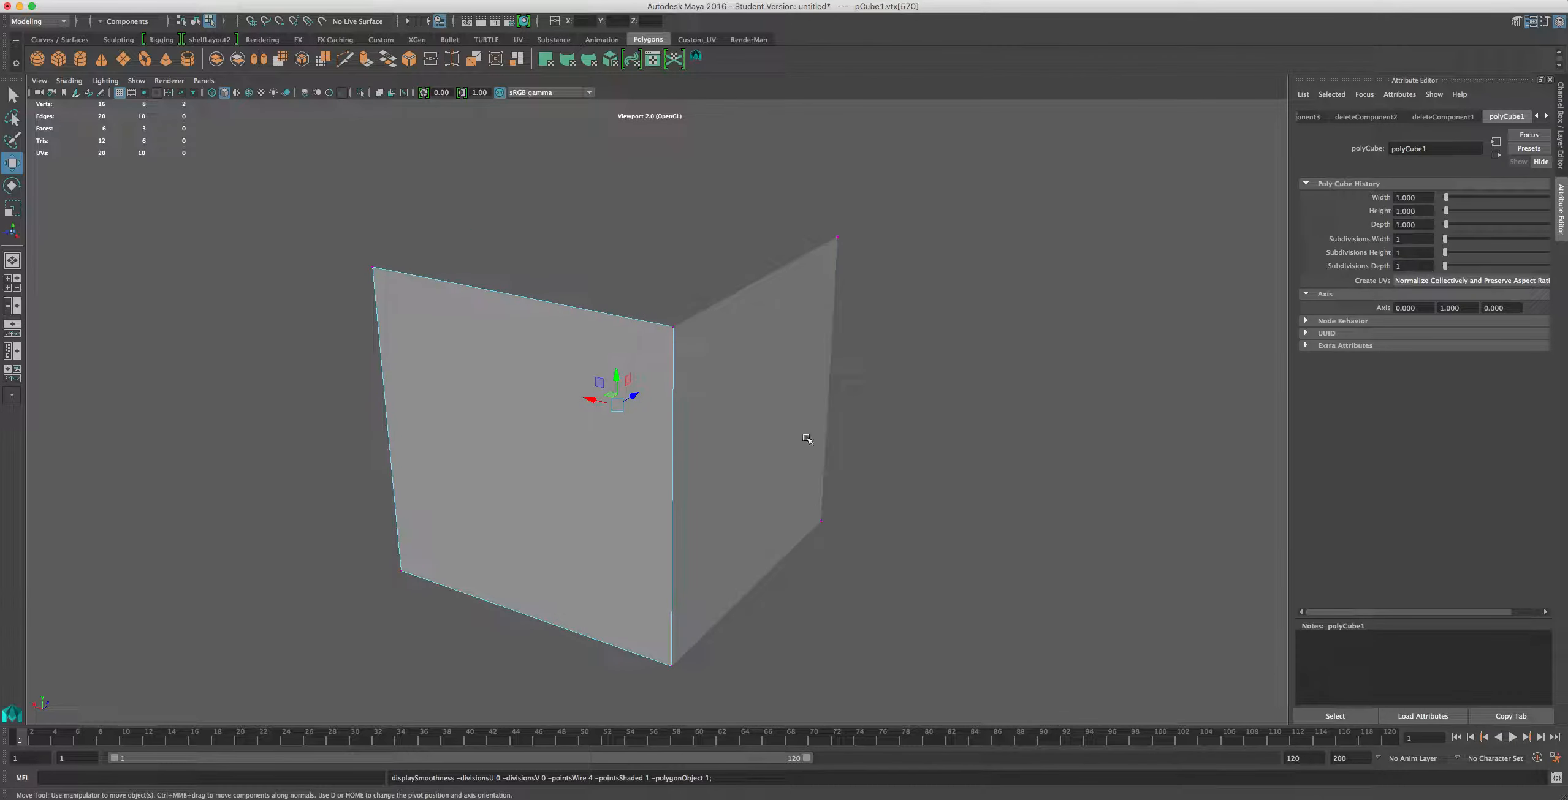
Switch to object selection, select the remaining cube pieces, and try moving them along Z
alt+drag(603, 463, 732, 436)
right_drag(732, 436, 788, 414)
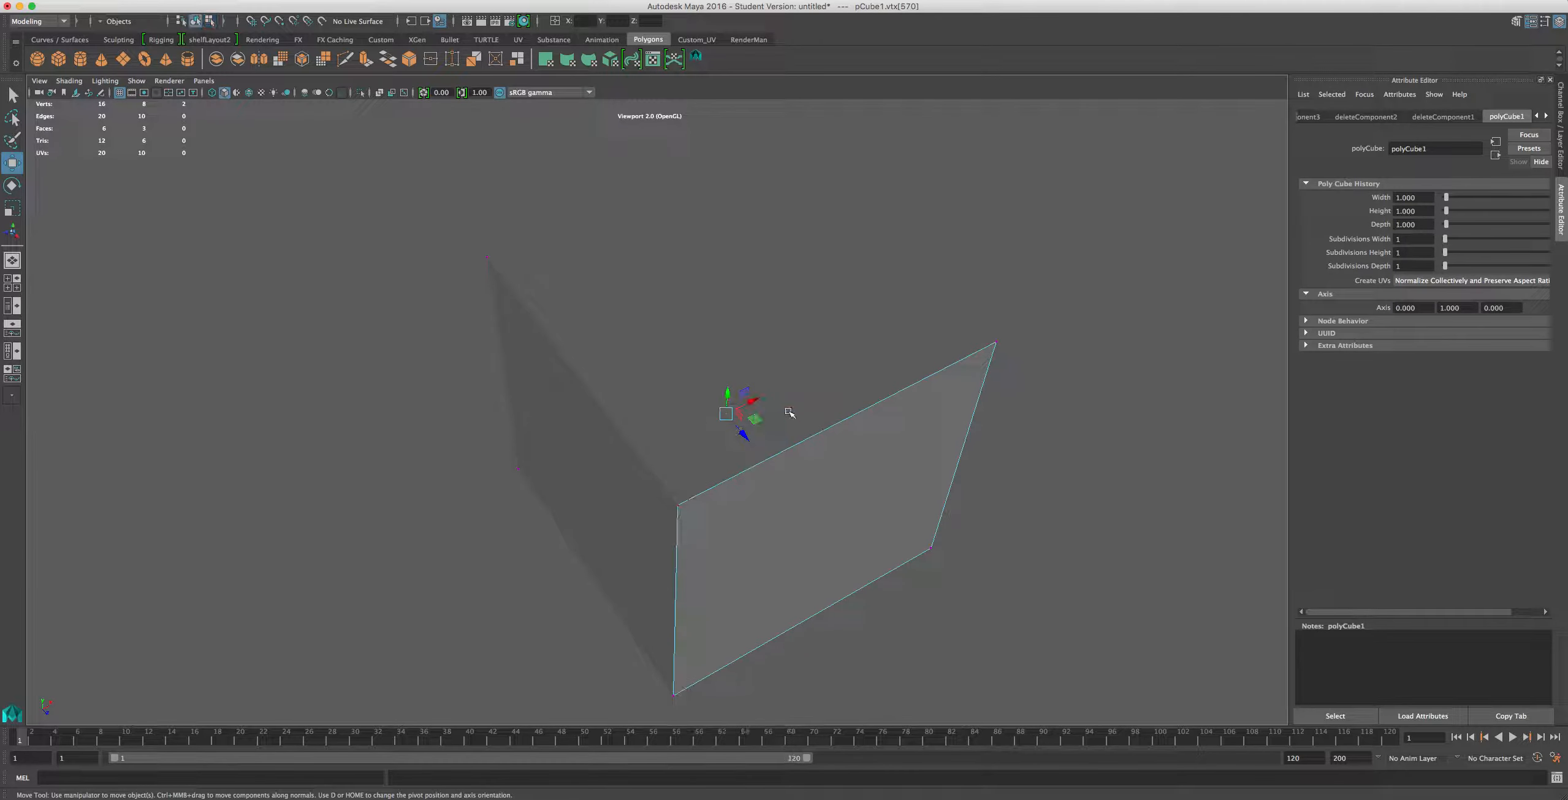
click(789, 497)
drag(743, 435, 796, 479)
Undo the object move and the last height and depth subdivision changes
key(ctrl+z)
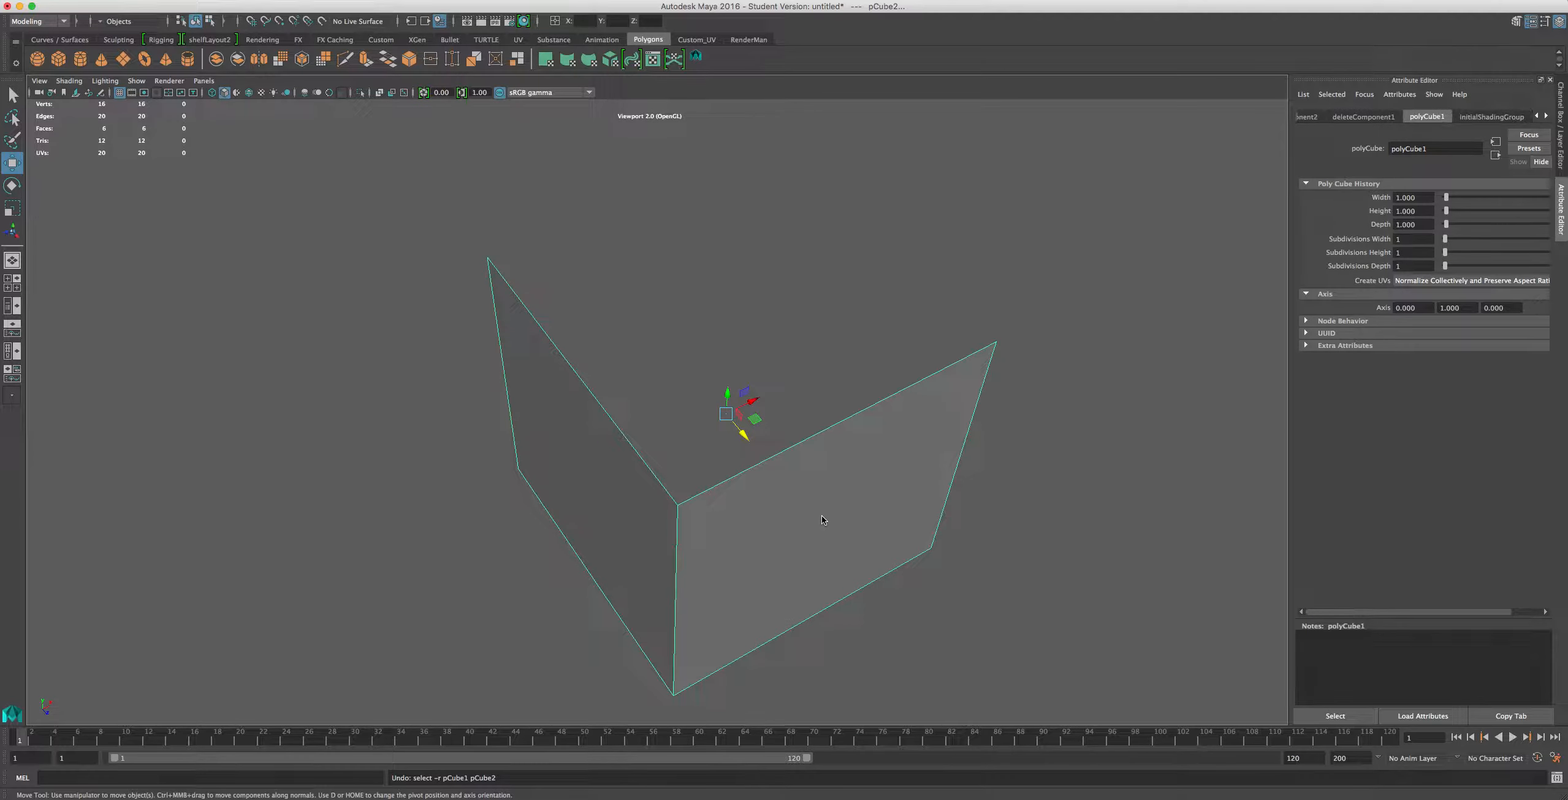
key(ctrl+z)
key(ctrl+z)
key(super+z)
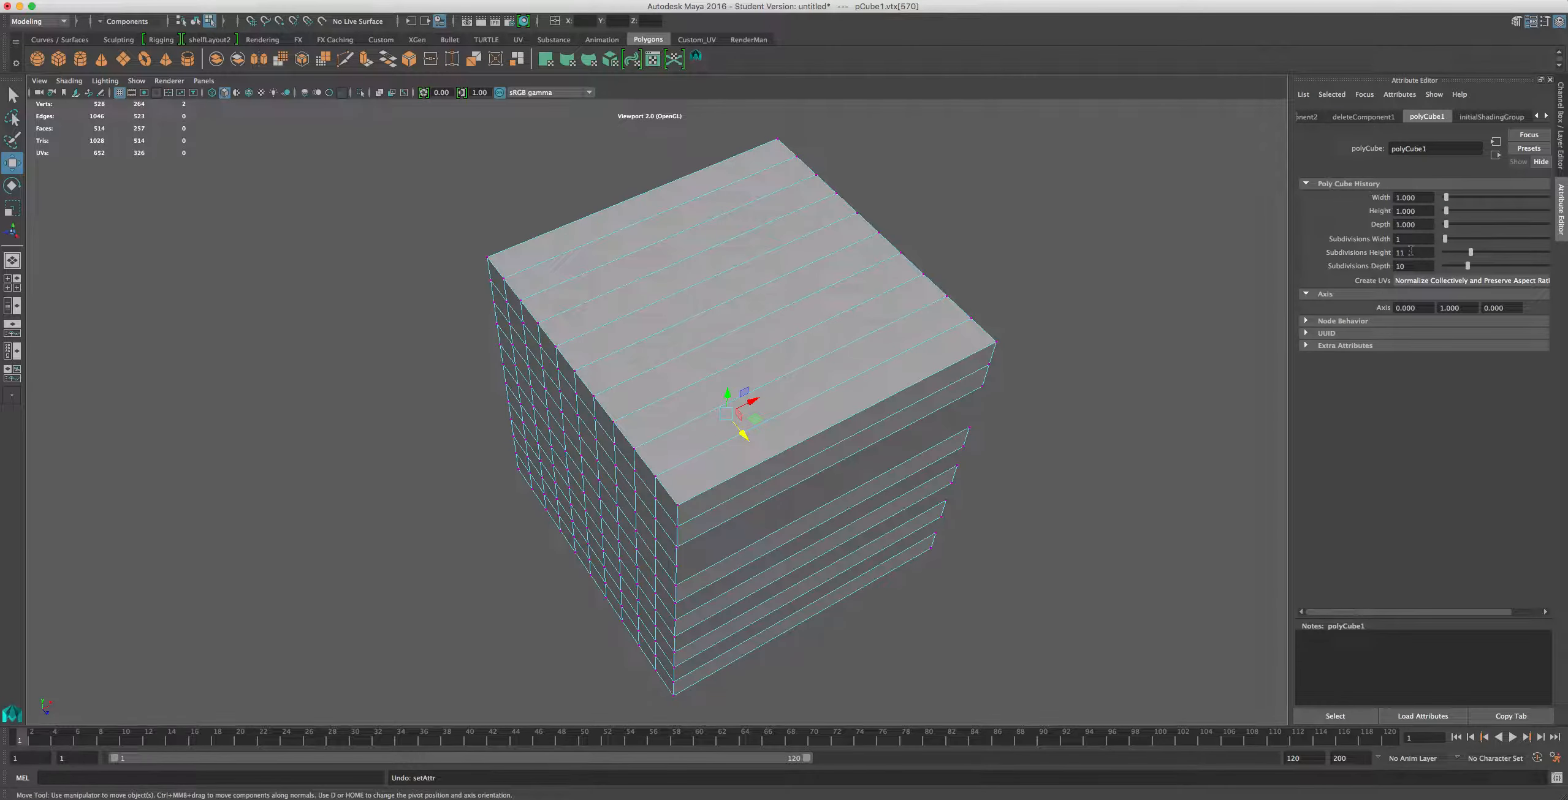
Set the cube's width subdivisions to 2, and both its depth and height subdivisions to 1
drag(1409, 252, 1380, 235)
key(Return)
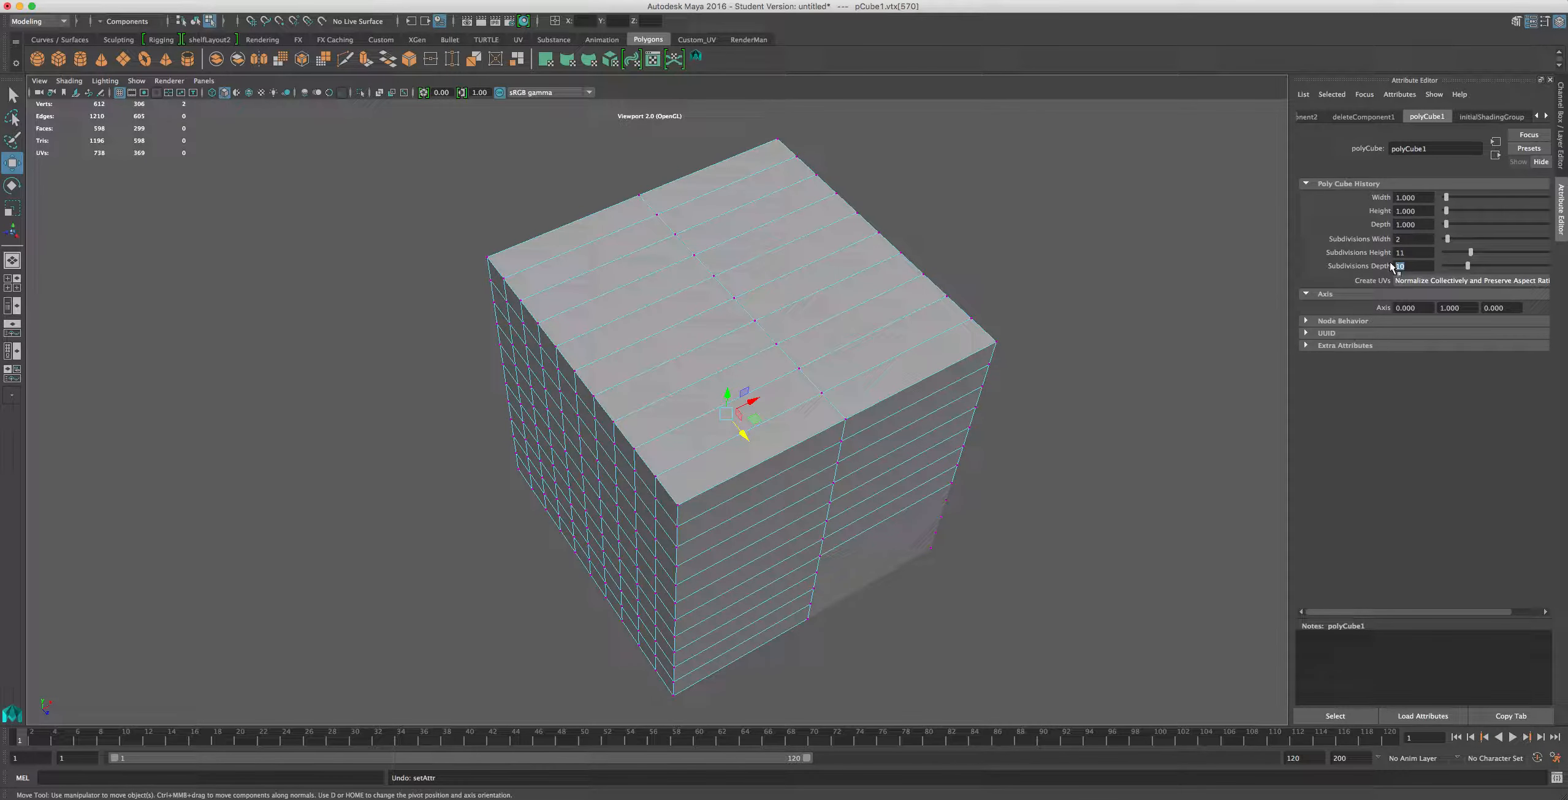
click(1389, 262)
text(1)
key(Return)
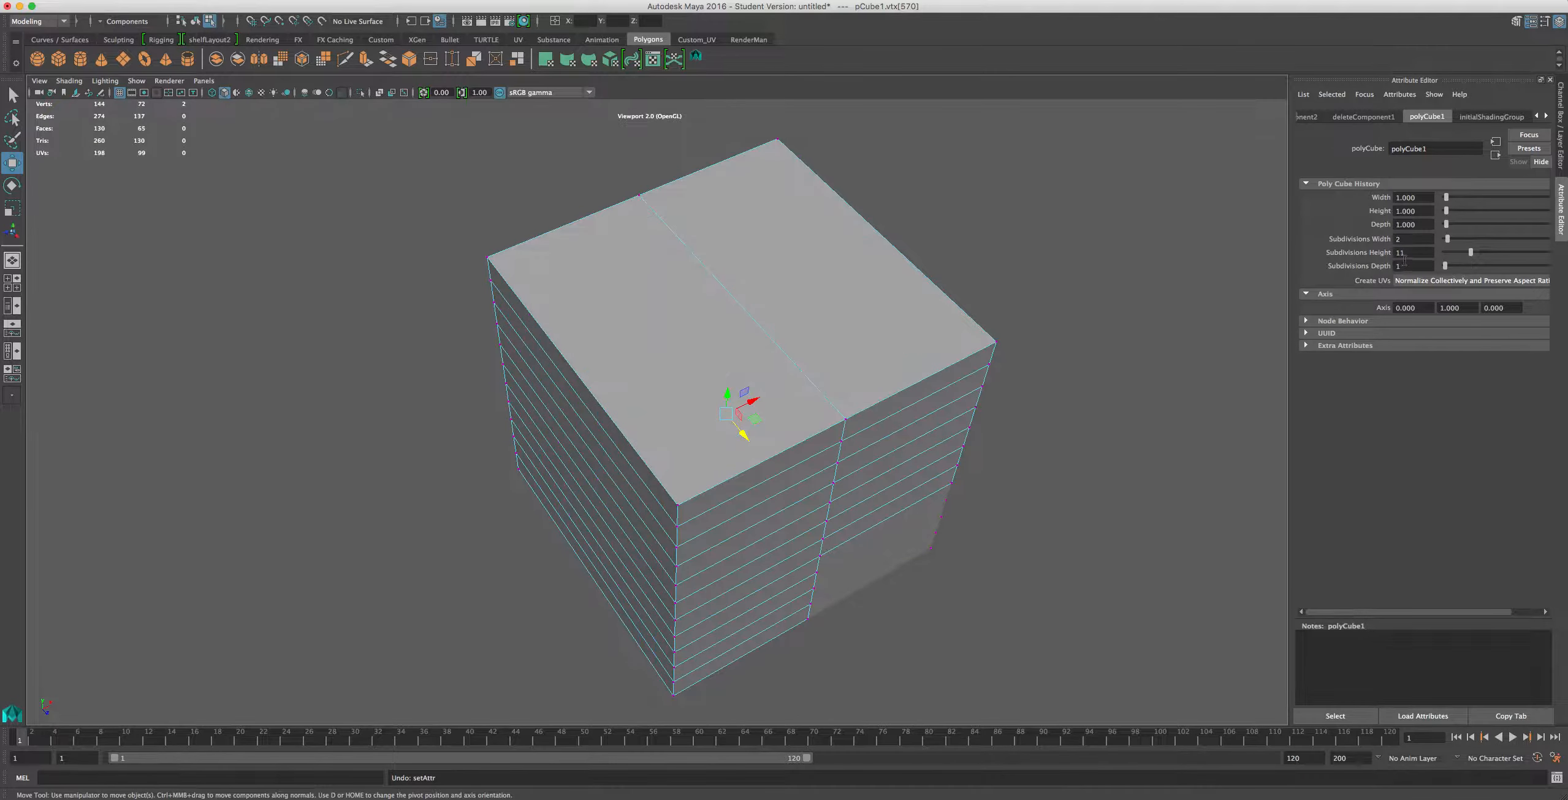
click(1418, 256)
text(1)
key(Return)
Select the original half's outer front top corner vertex and open the UV Editor to show its UVs
mouse_move(1021, 403)
alt+mouse_down()
mouse_move(1008, 282)
mouse_move(957, 404)
mouse_move(997, 386)
alt+mouse_up()
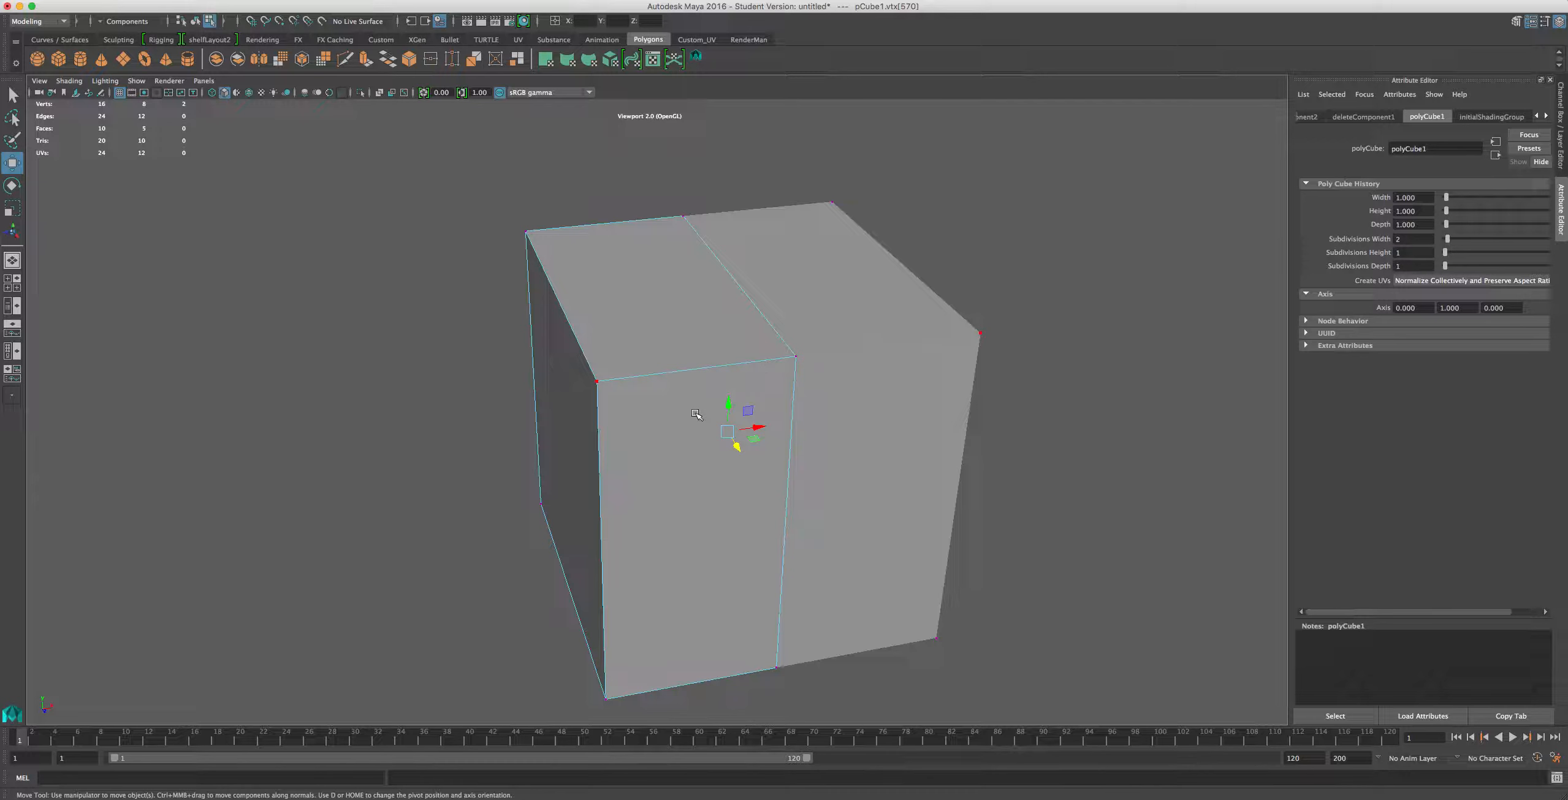
click(597, 383)
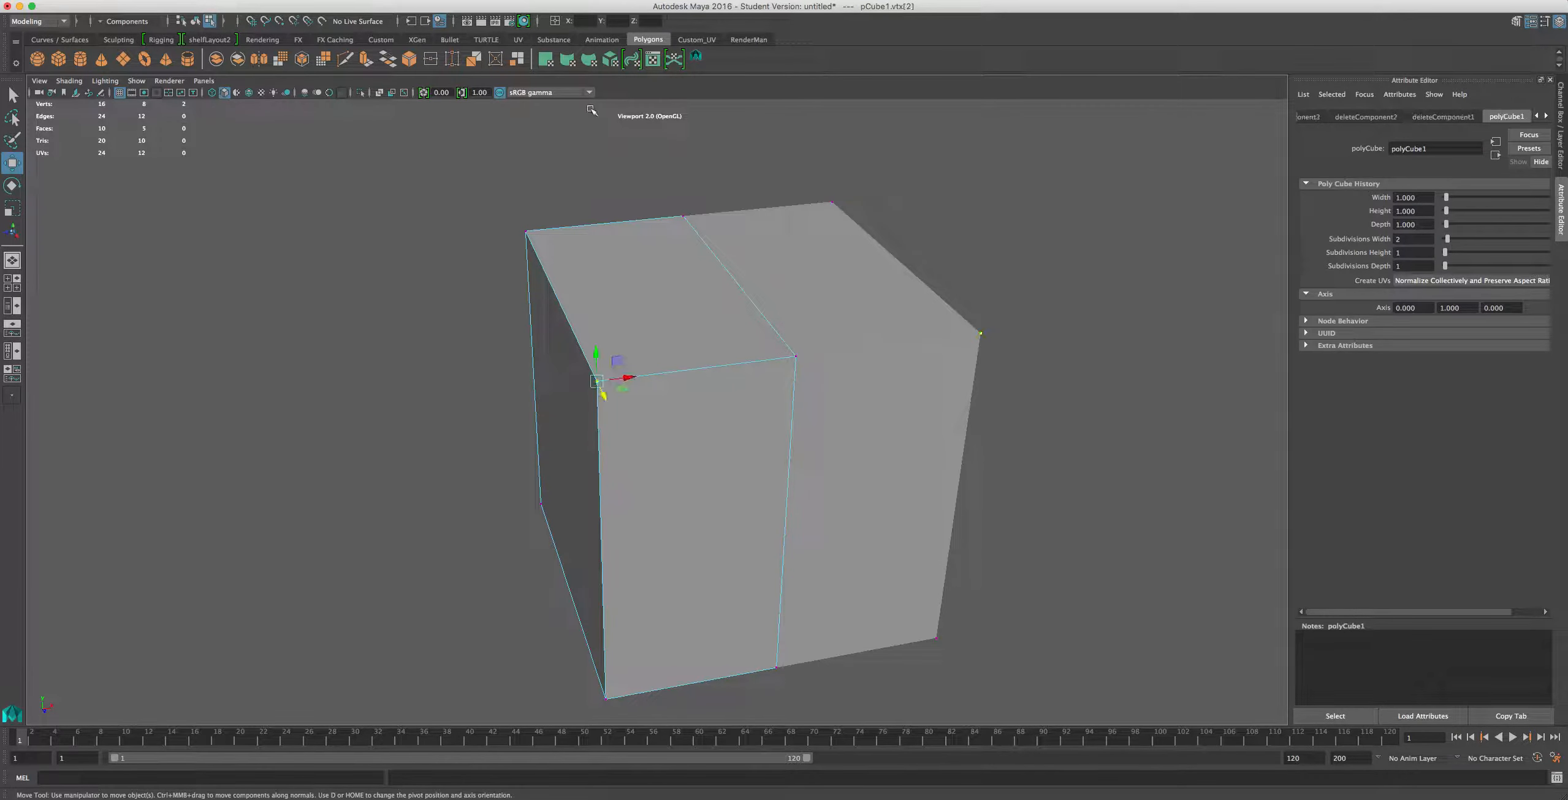
click(650, 61)
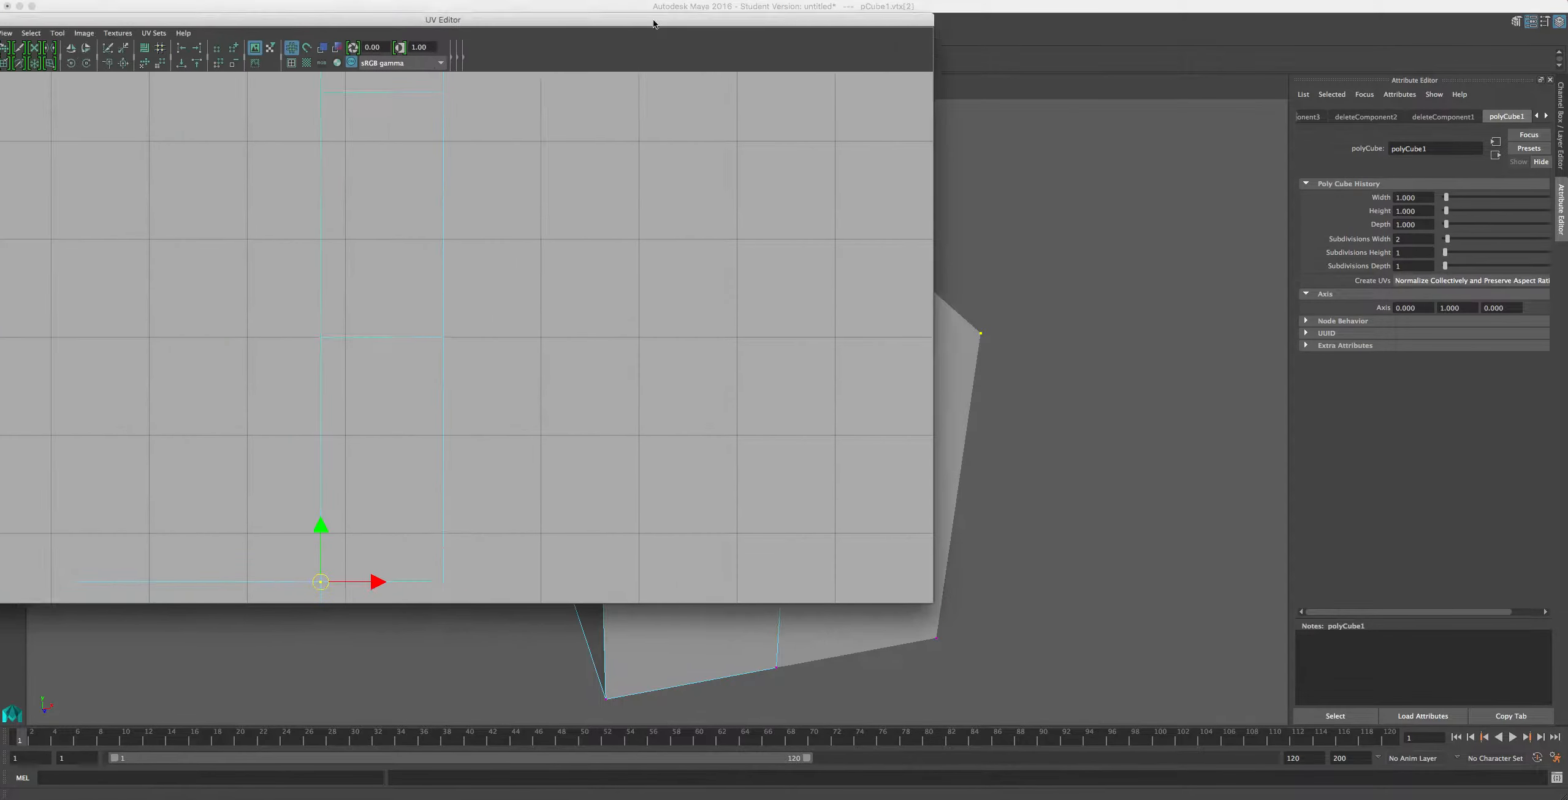
drag(653, 20, 810, 91)
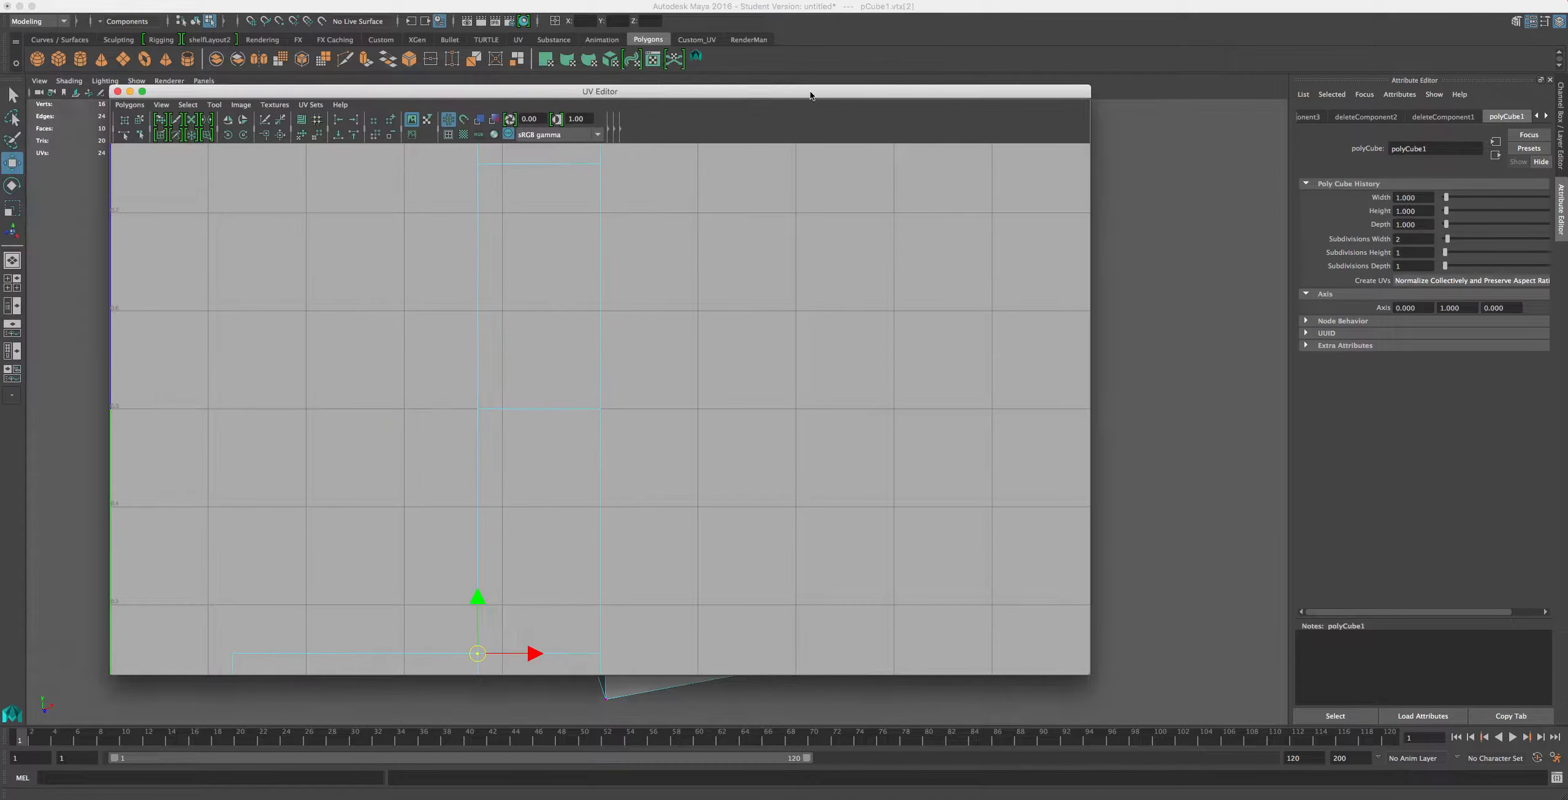
scroll(416, 209, down, 1)
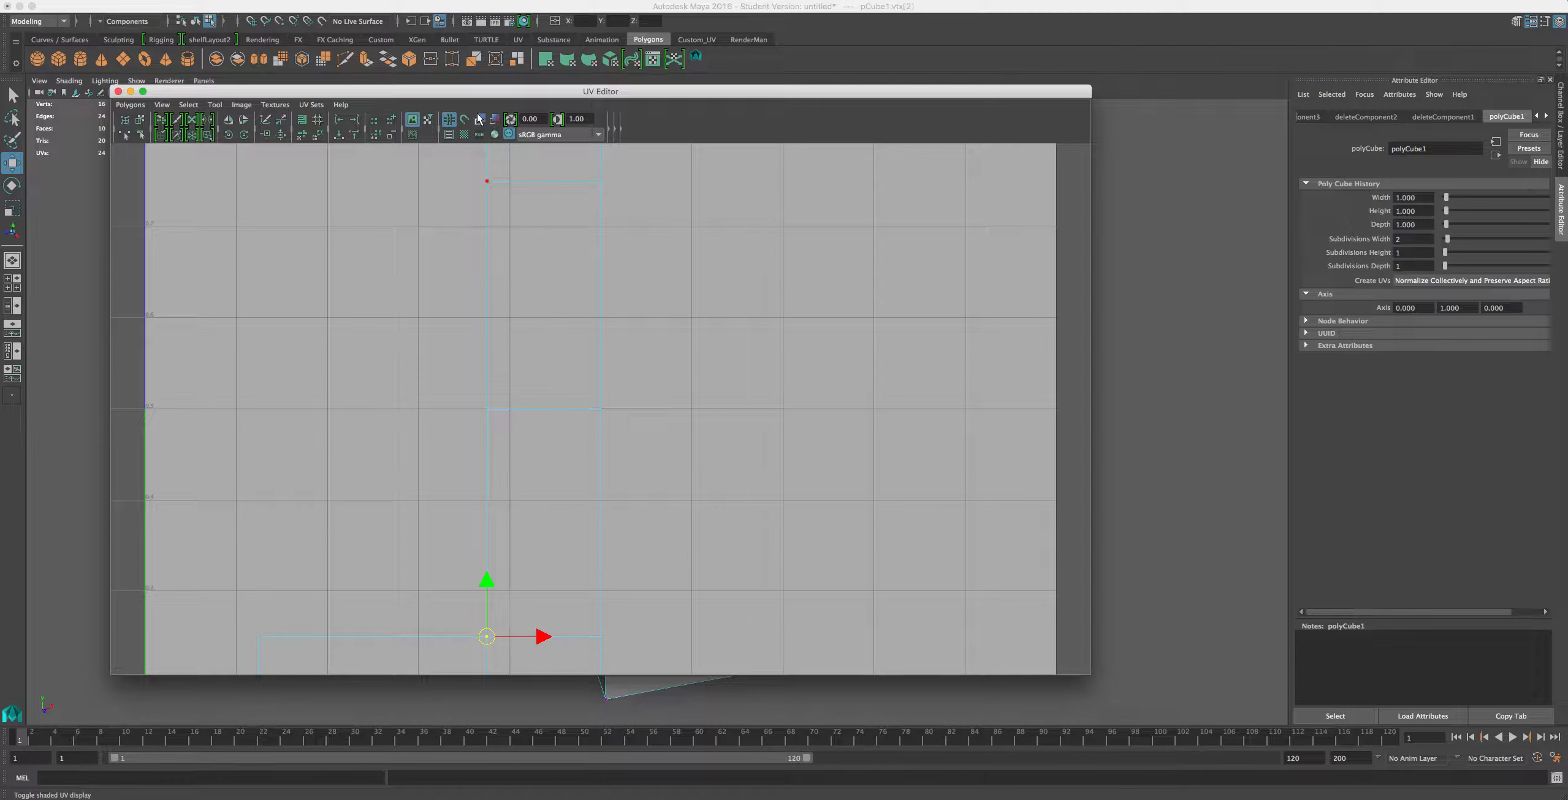
Turn on shaded UV display, fit the whole UV layout in view, and place the UV Editor beside the cube
click(480, 119)
scroll(480, 391, down, 2)
scroll(480, 391, down, 3)
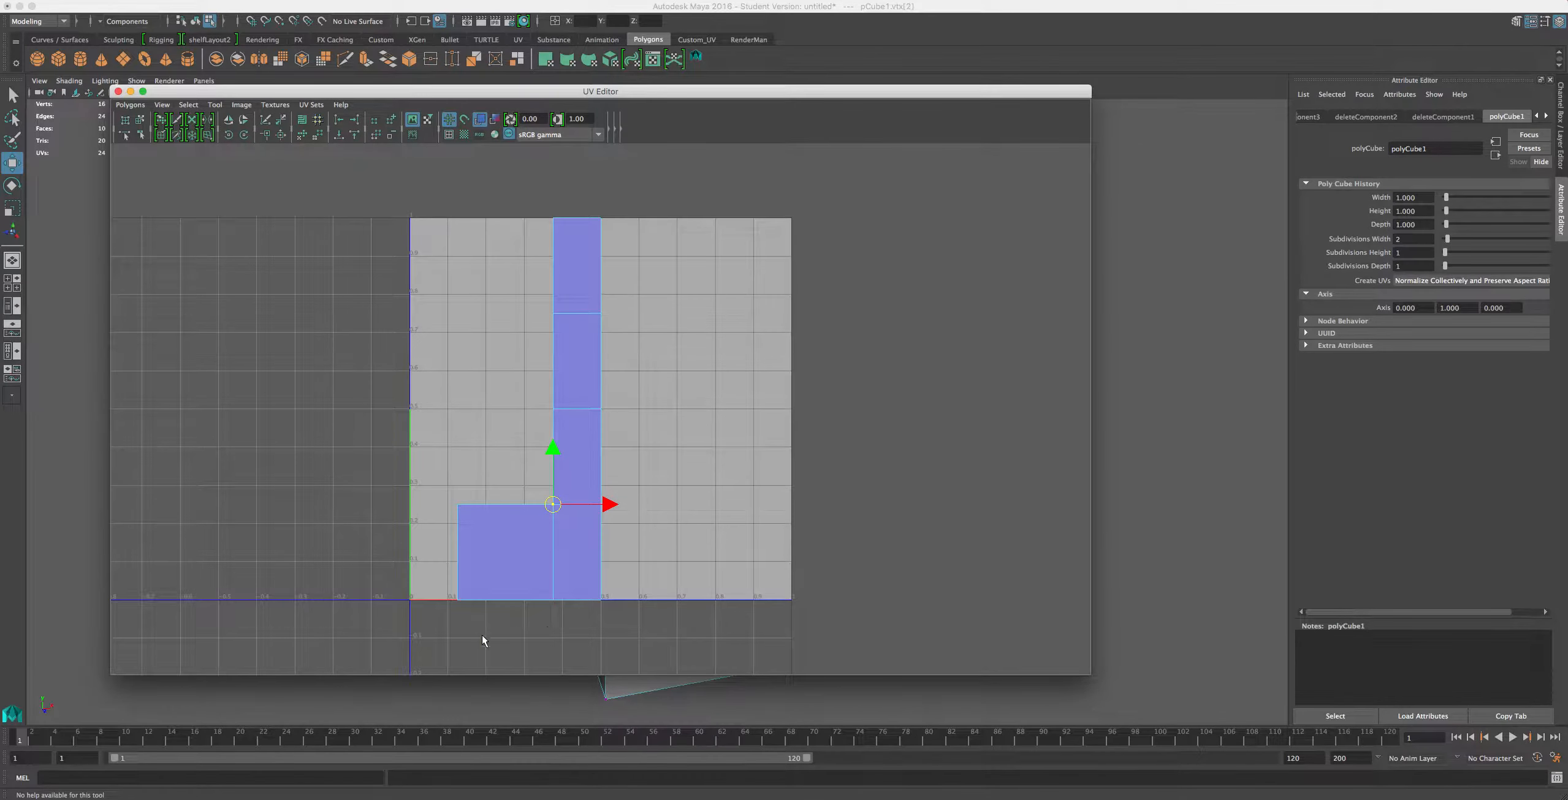
drag(488, 91, 1245, 108)
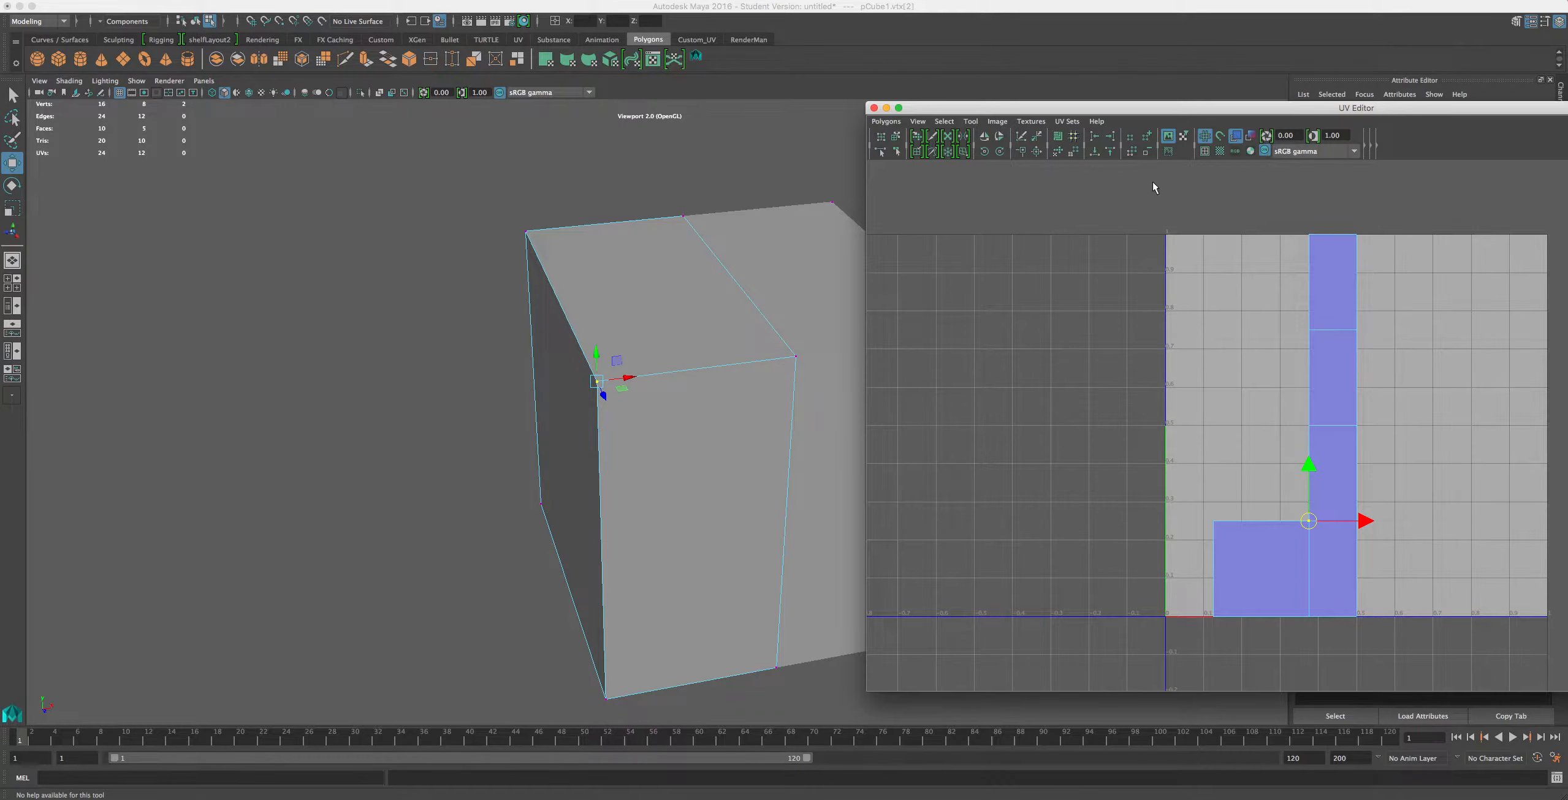
Close the UV Editor and move the selected outer front top corner vertex inward along Z to about 0.4
click(874, 108)
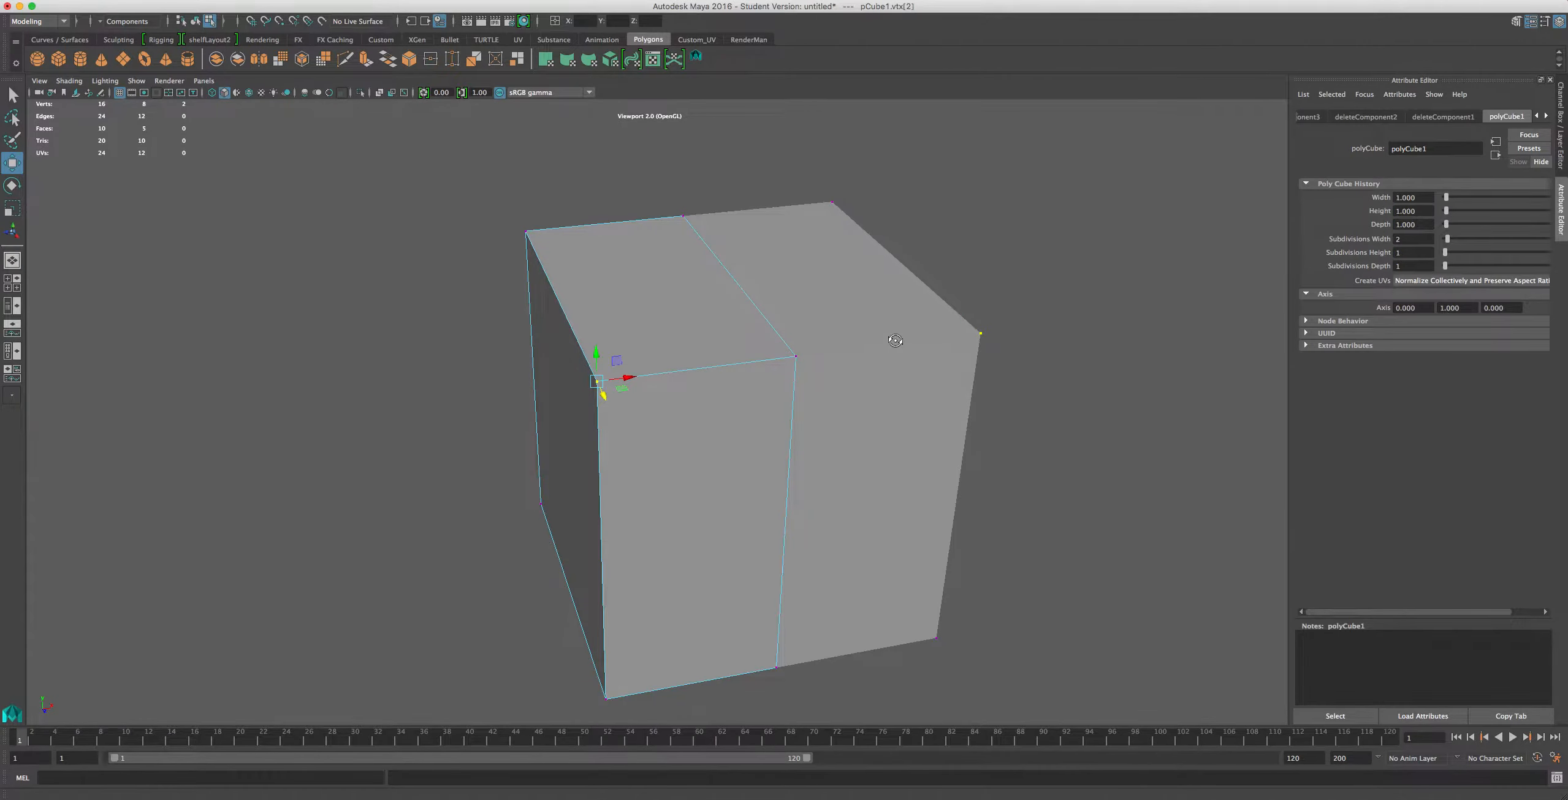
alt+drag(895, 340, 795, 447)
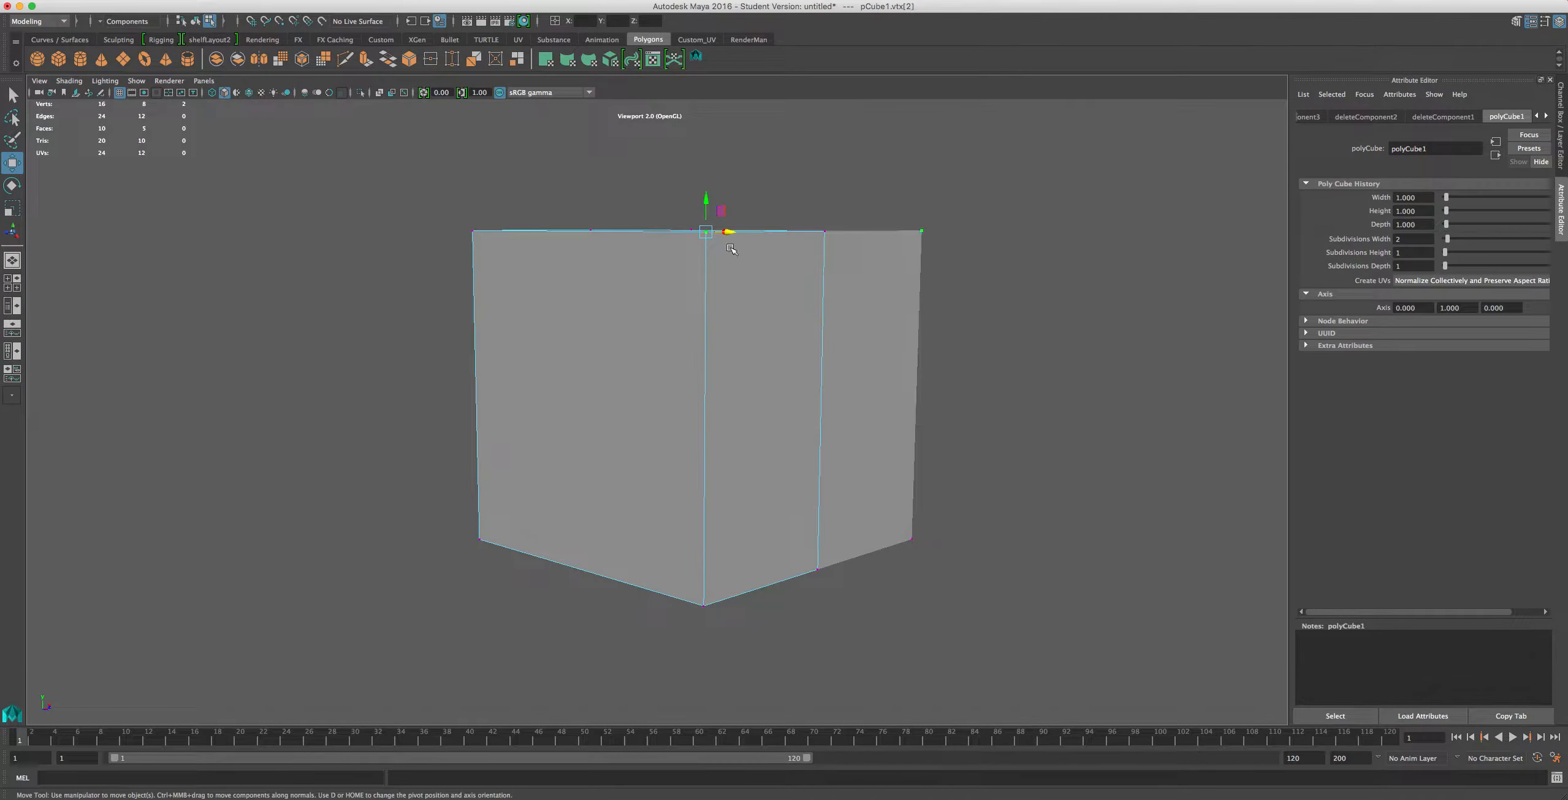
alt+drag(730, 287, 711, 320)
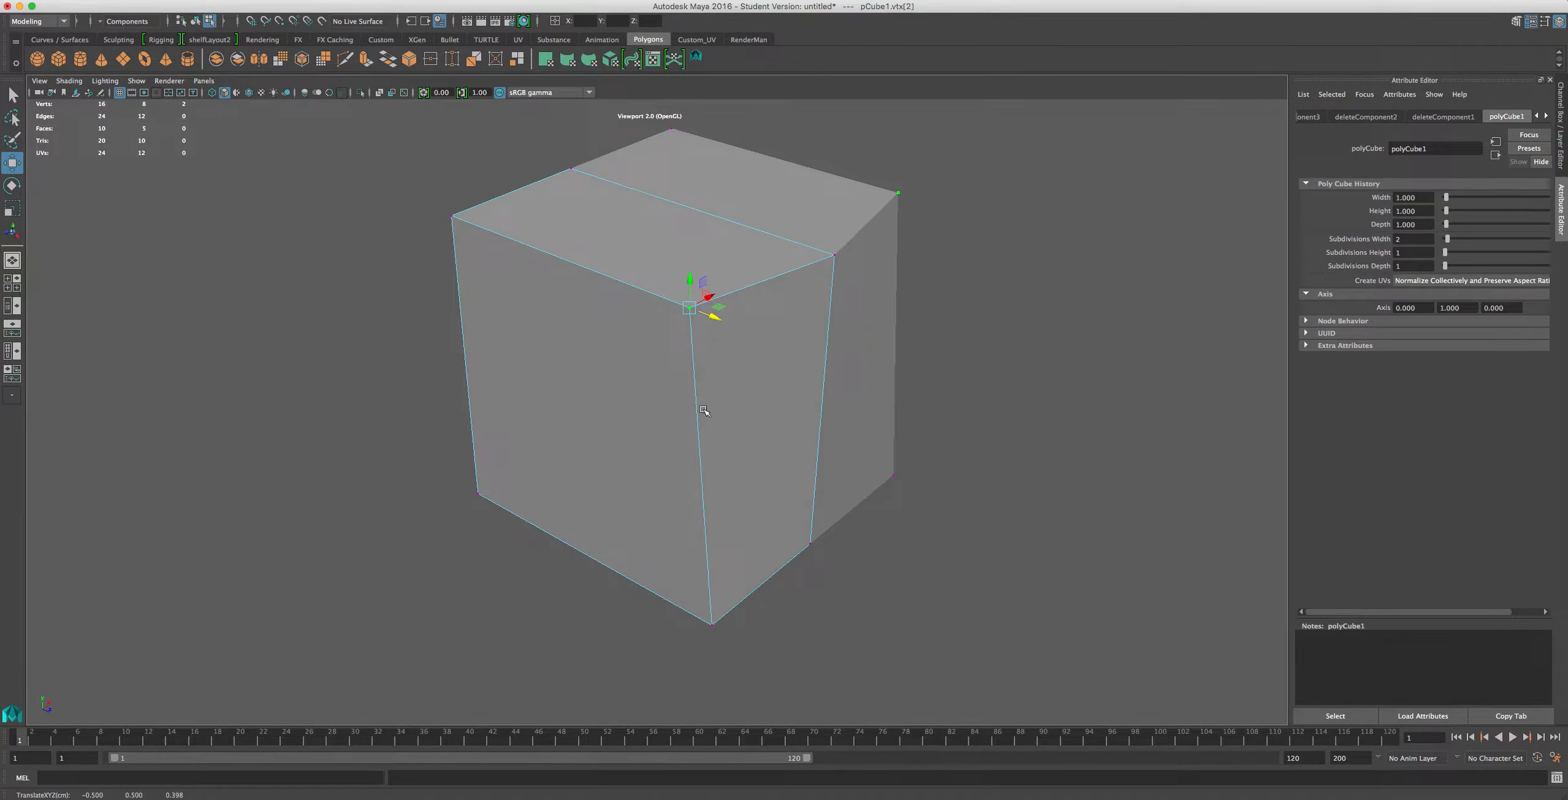
alt+drag(772, 460, 735, 467)
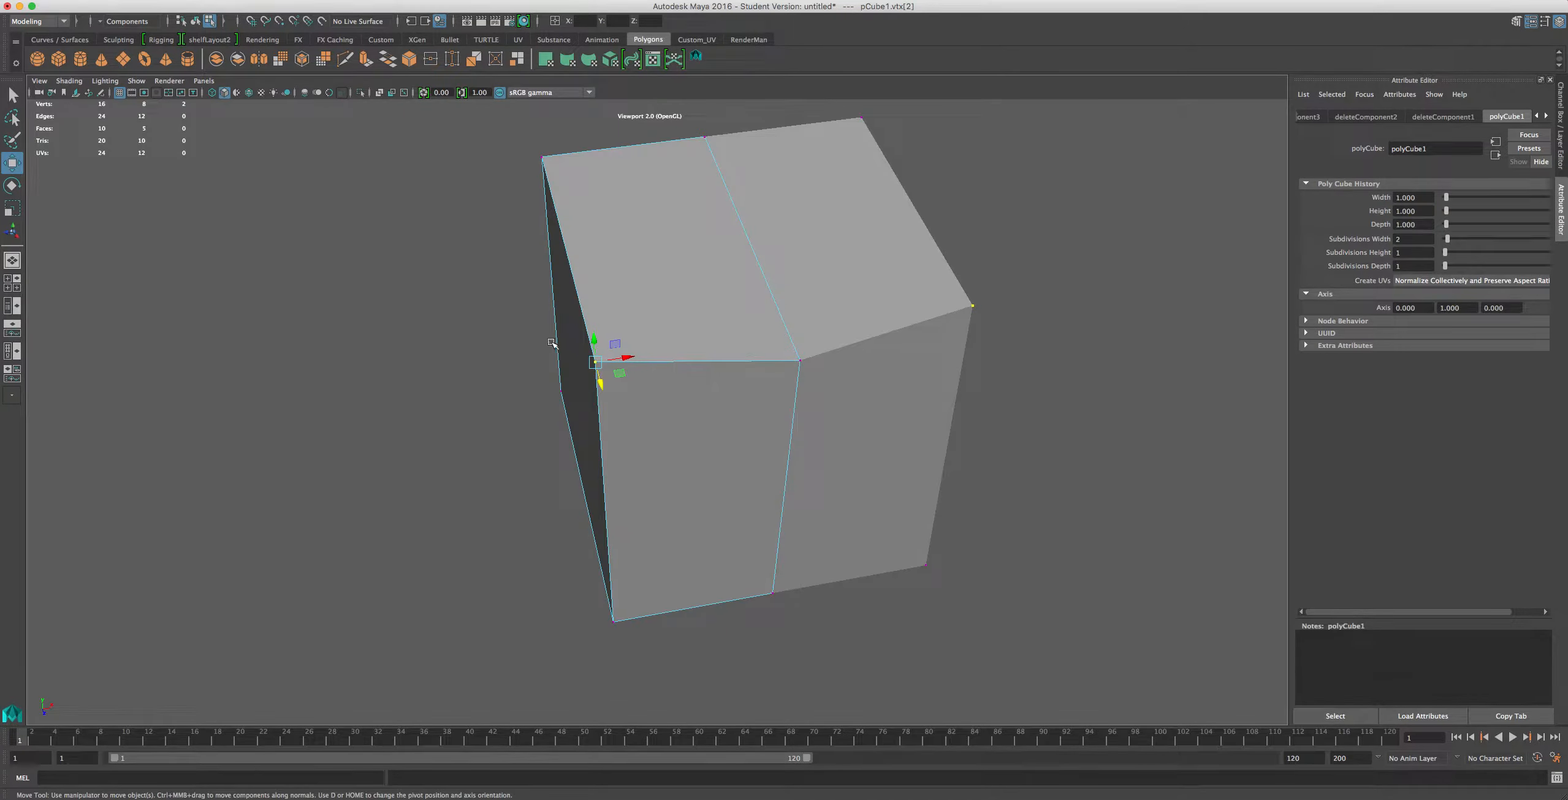
alt+drag(725, 541, 847, 325)
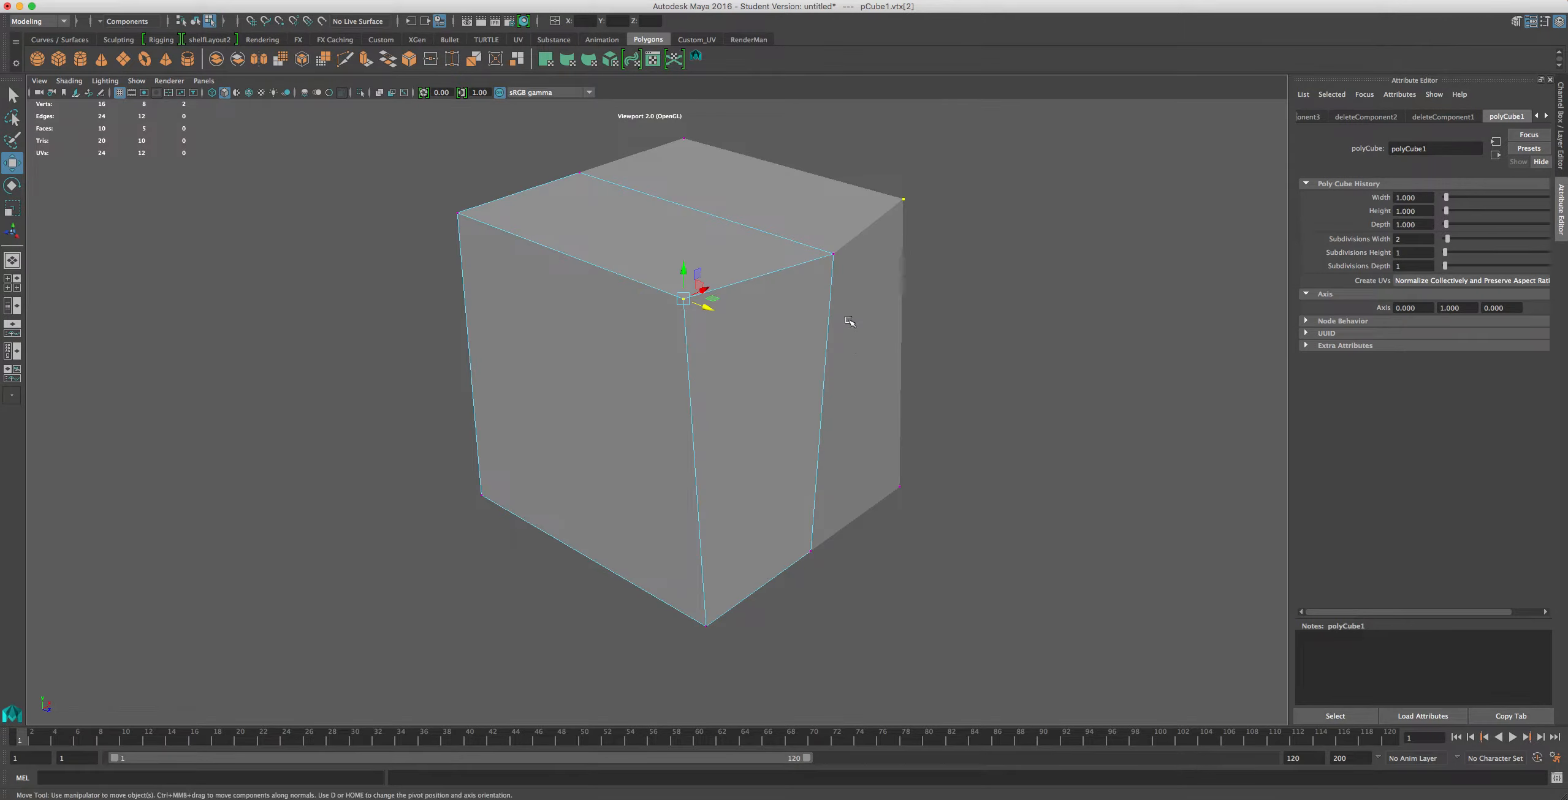
Select the front top vertex on the centre seam and pull it slightly outward along Z
click(833, 255)
alt+drag(829, 392, 748, 394)
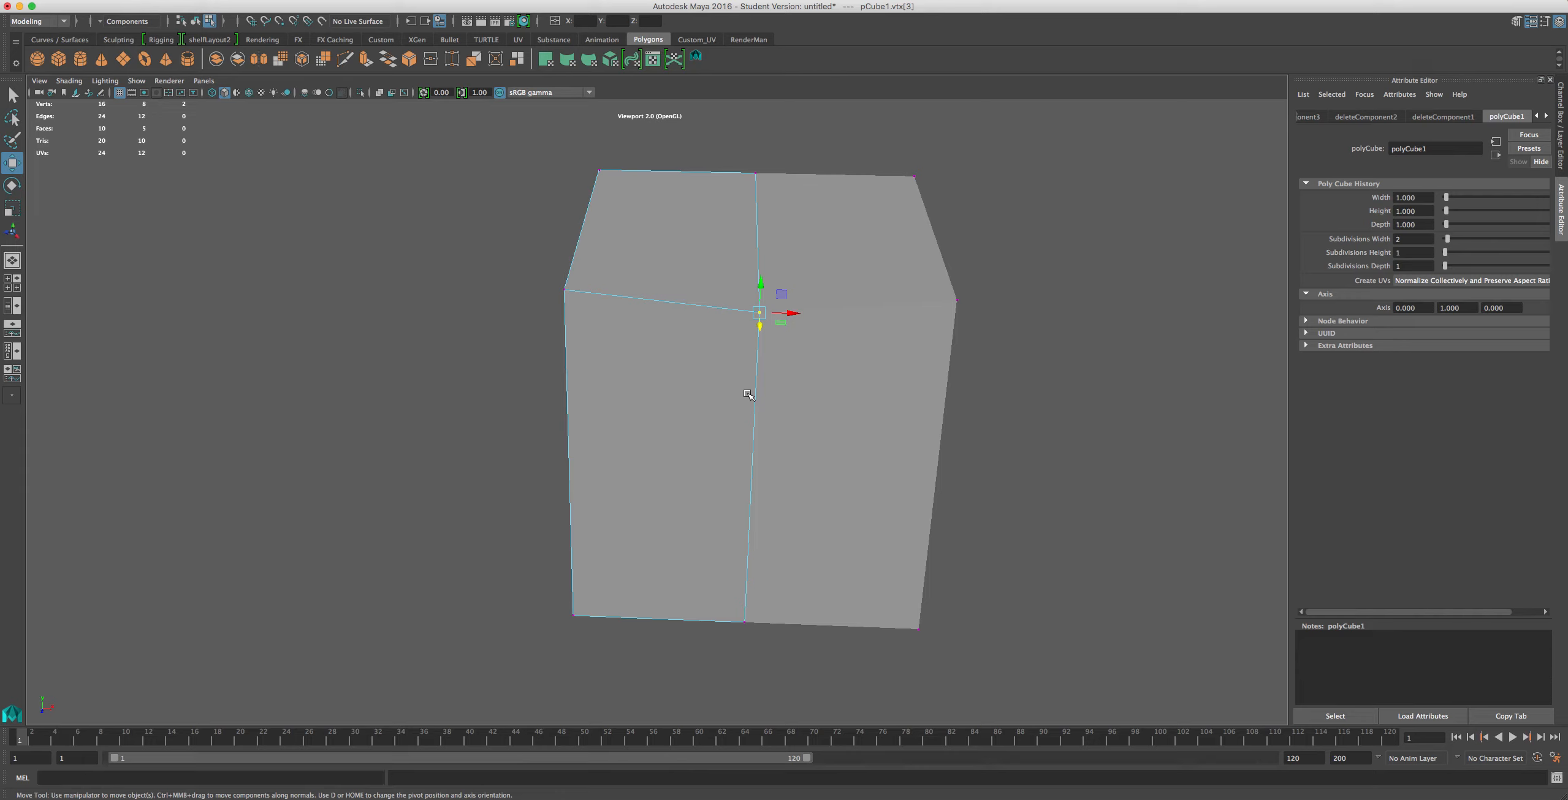
alt+drag(748, 394, 803, 445)
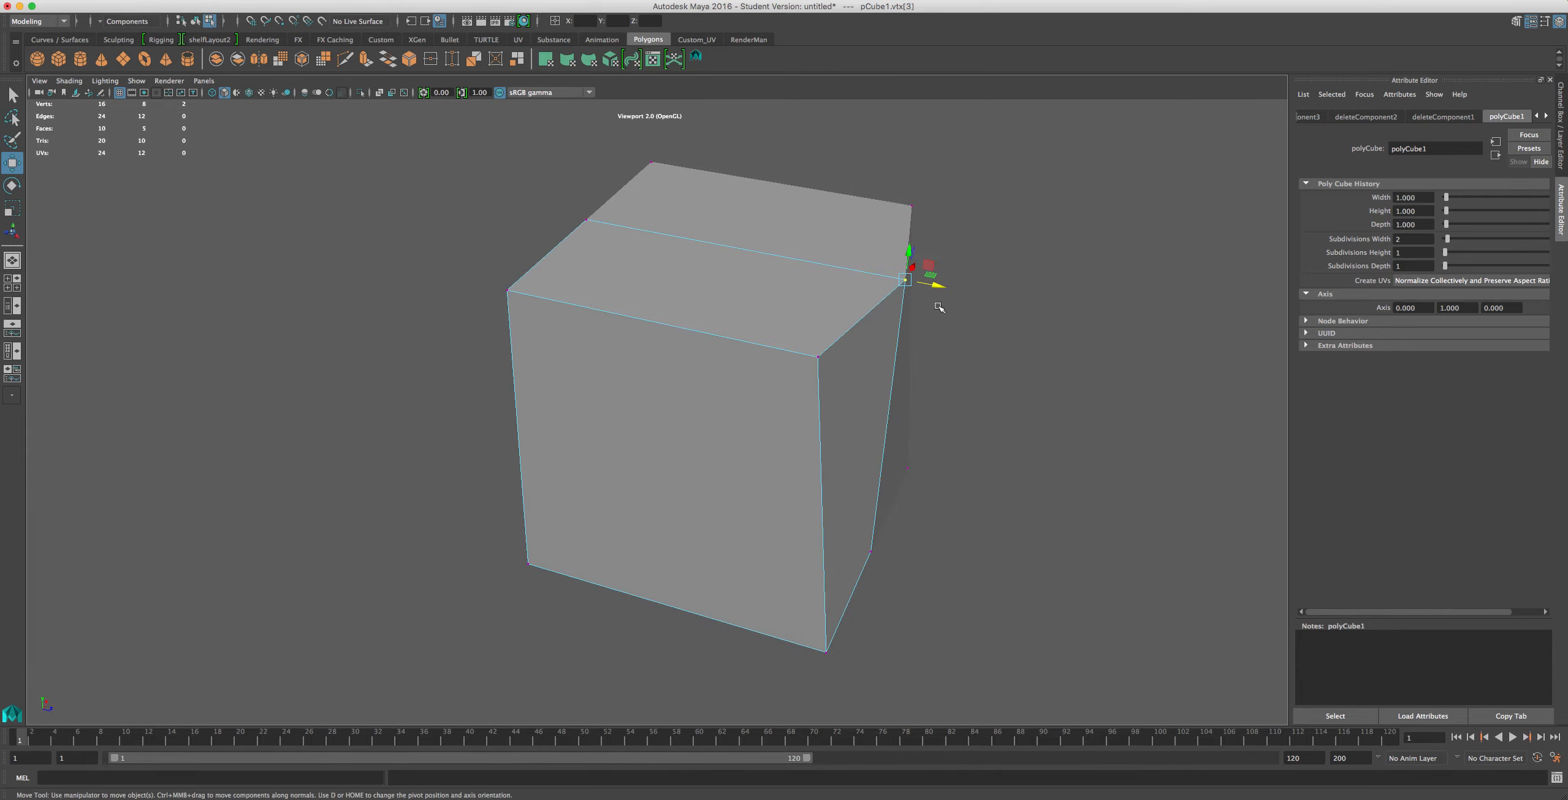
drag(938, 287, 947, 287)
alt+drag(724, 435, 635, 496)
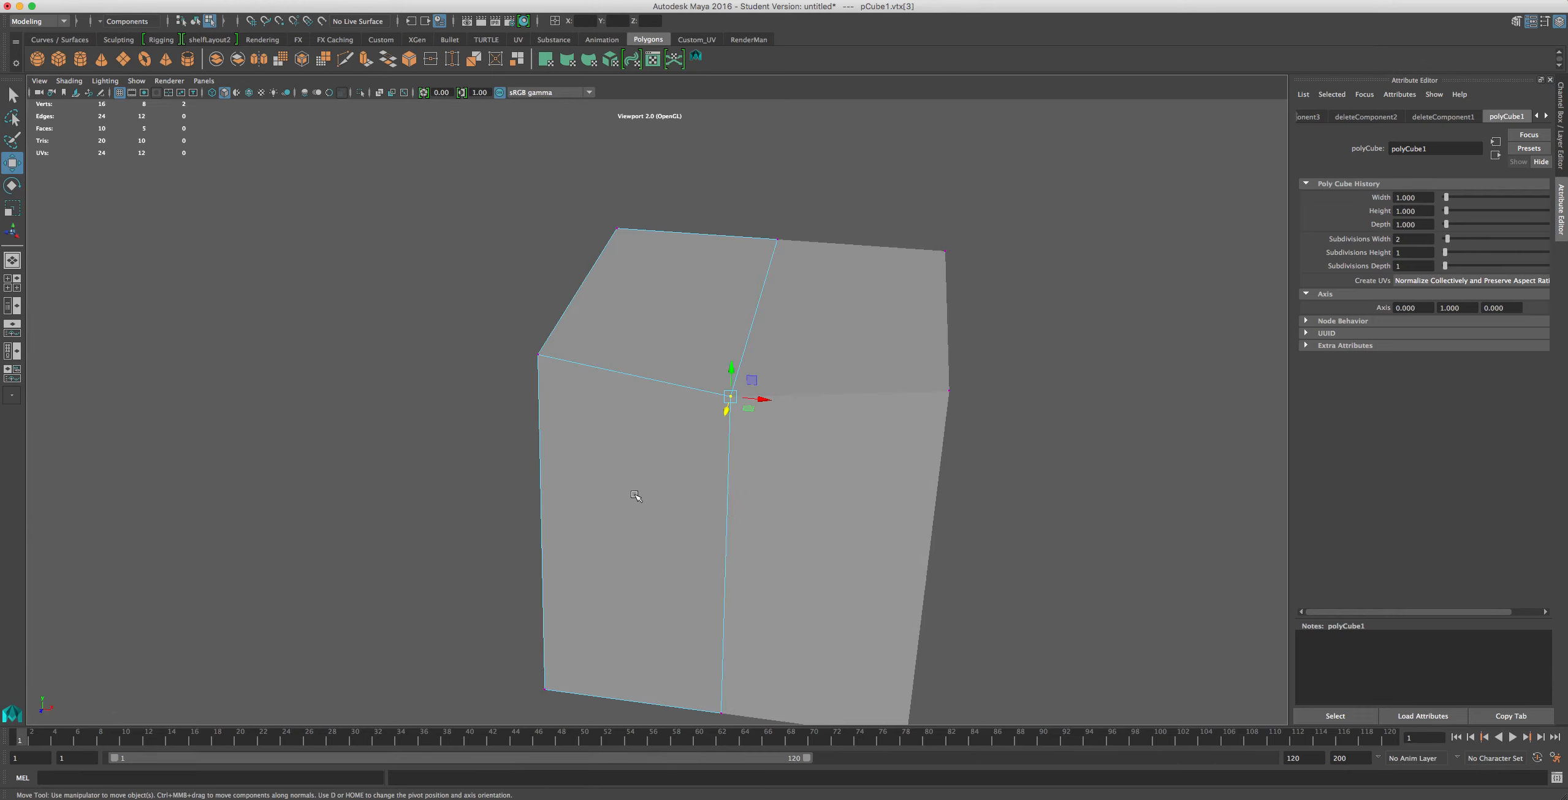